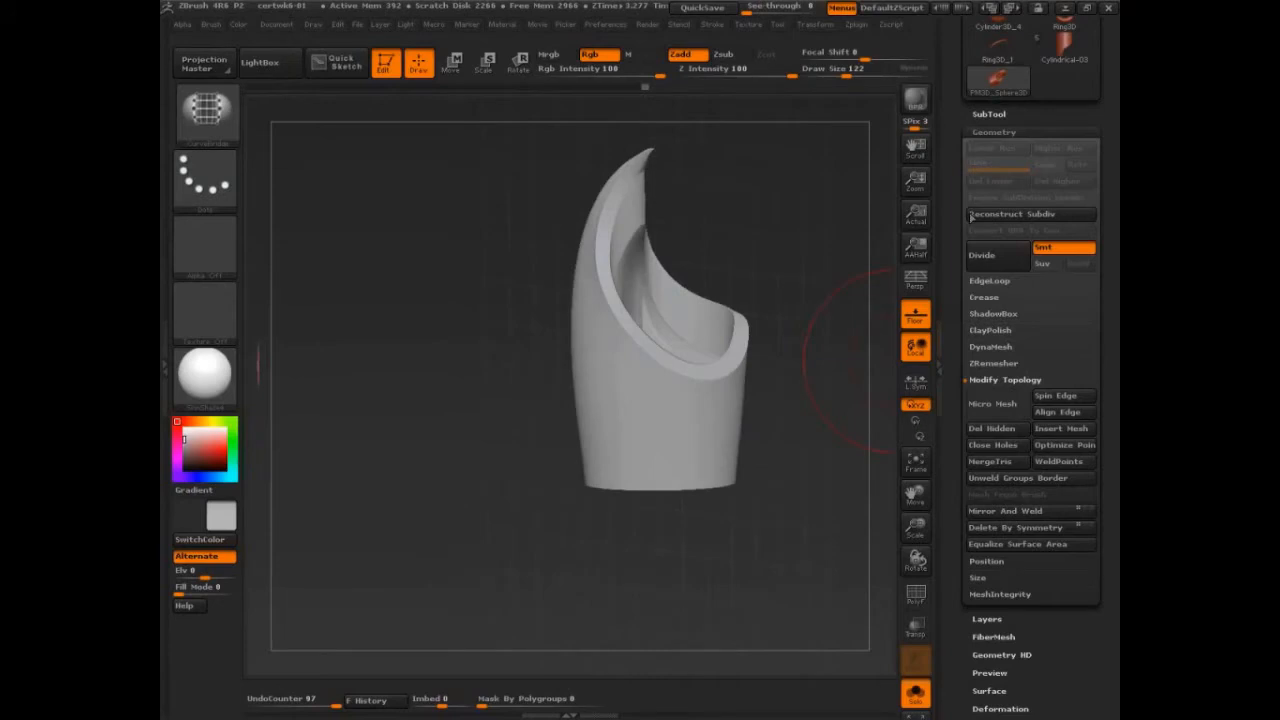
Step: Switch from the curved shell to a polymesh cube and stretch it into a tall block with the Transpose line
scroll(971, 218, "up", 5)
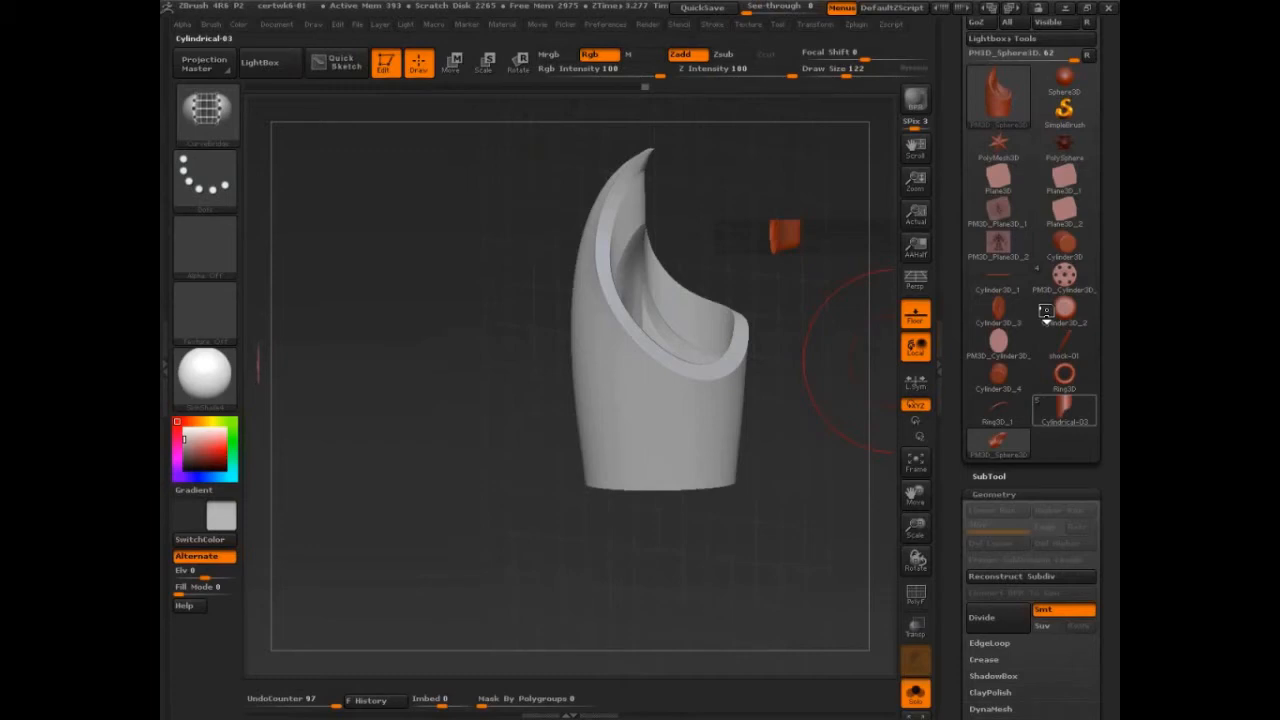
mouse_move(1005, 168)
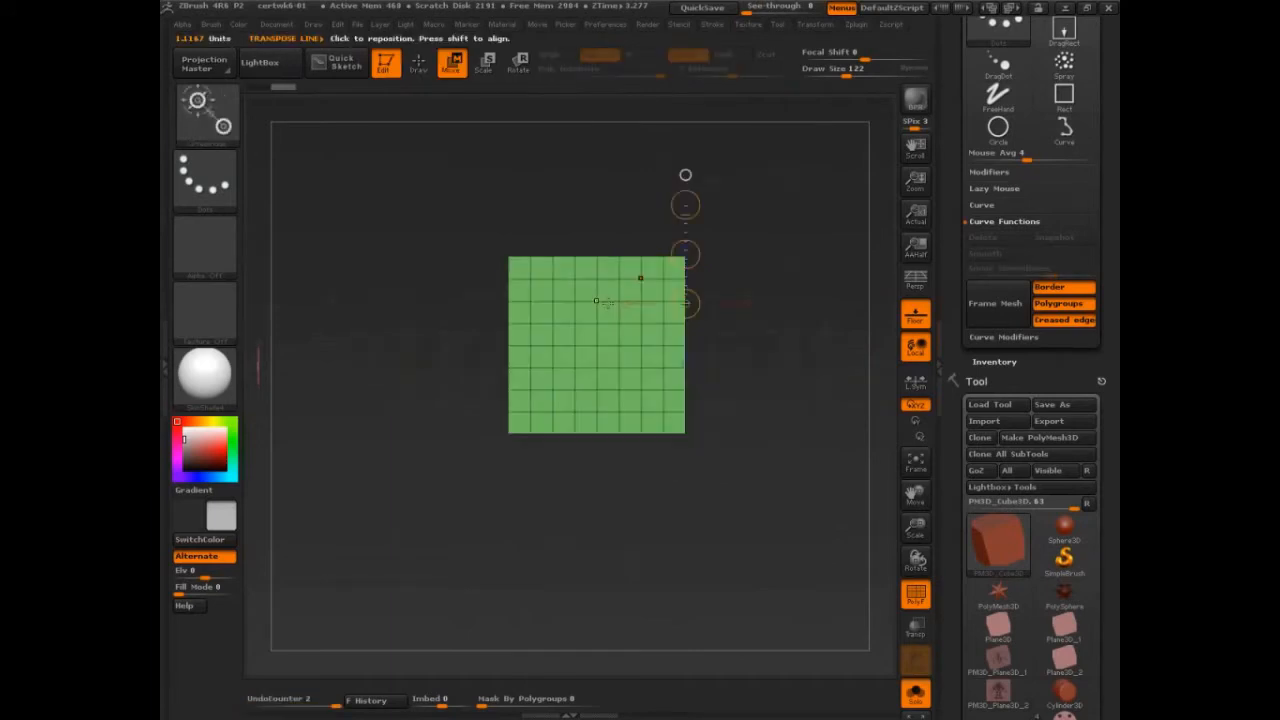
key("ctrl+z")
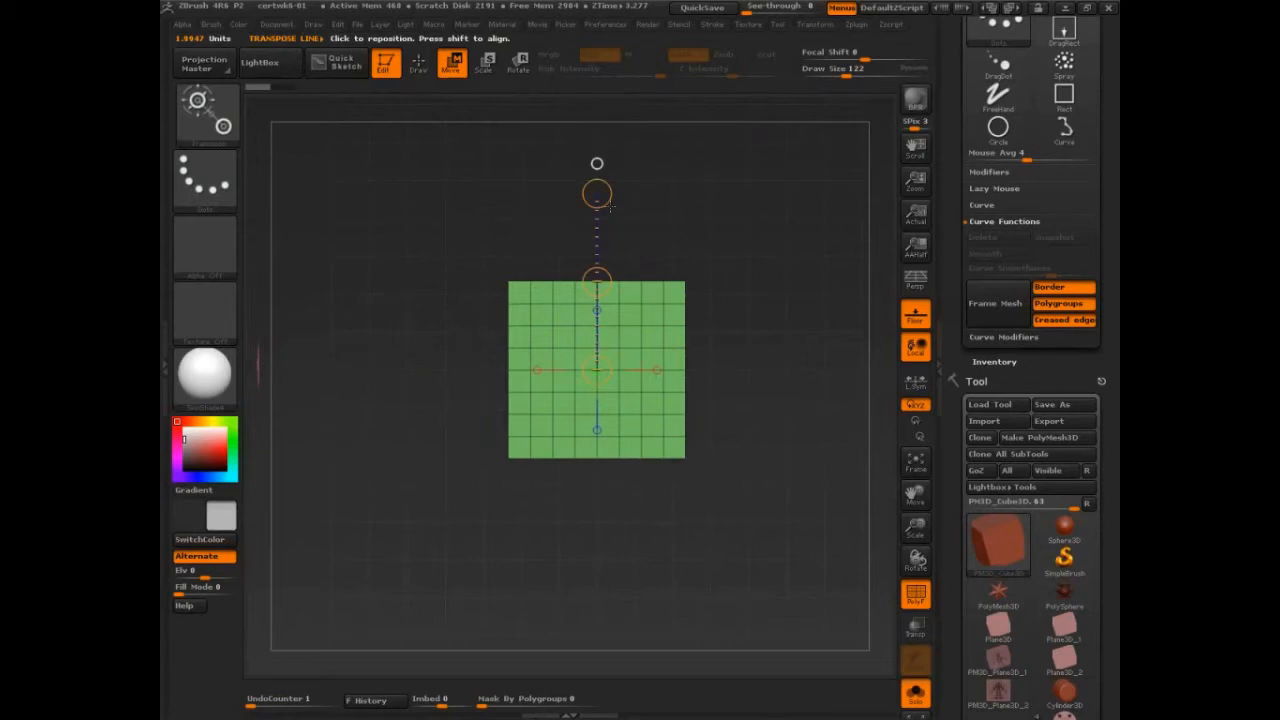
left_click_drag(610, 206, 613, 56)
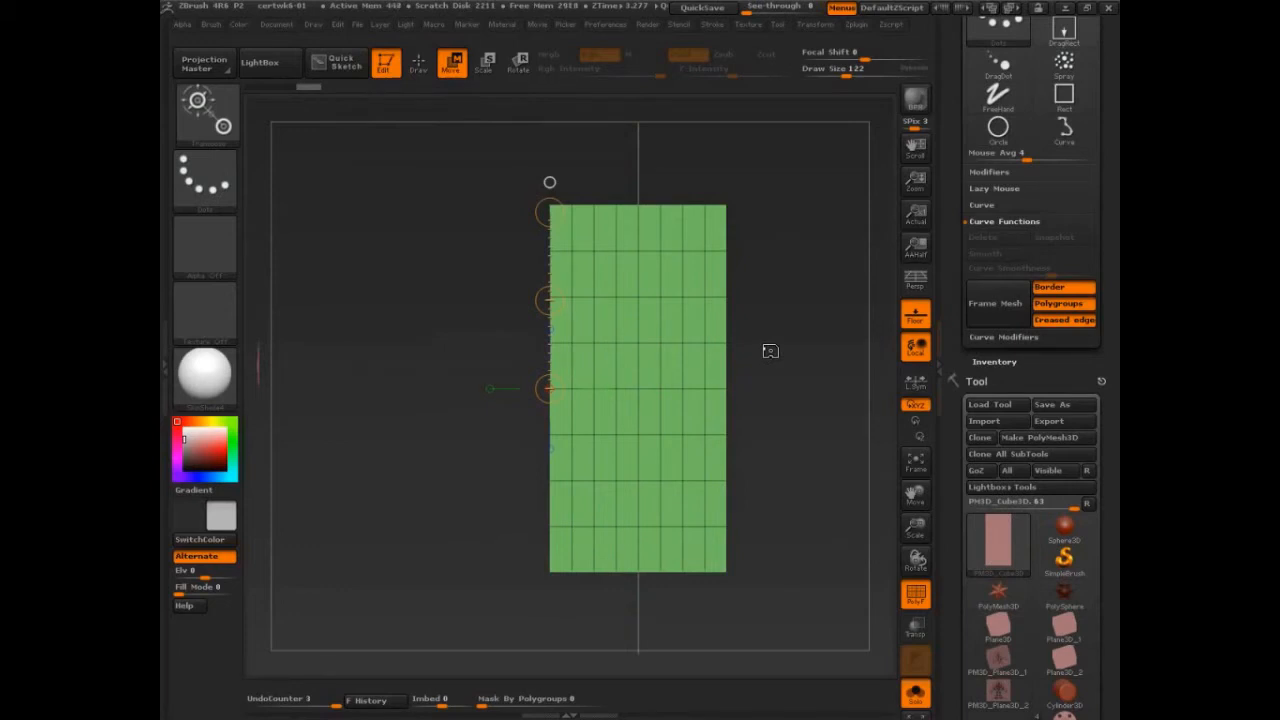
left_click_drag(770, 351, 788, 434, "shift")
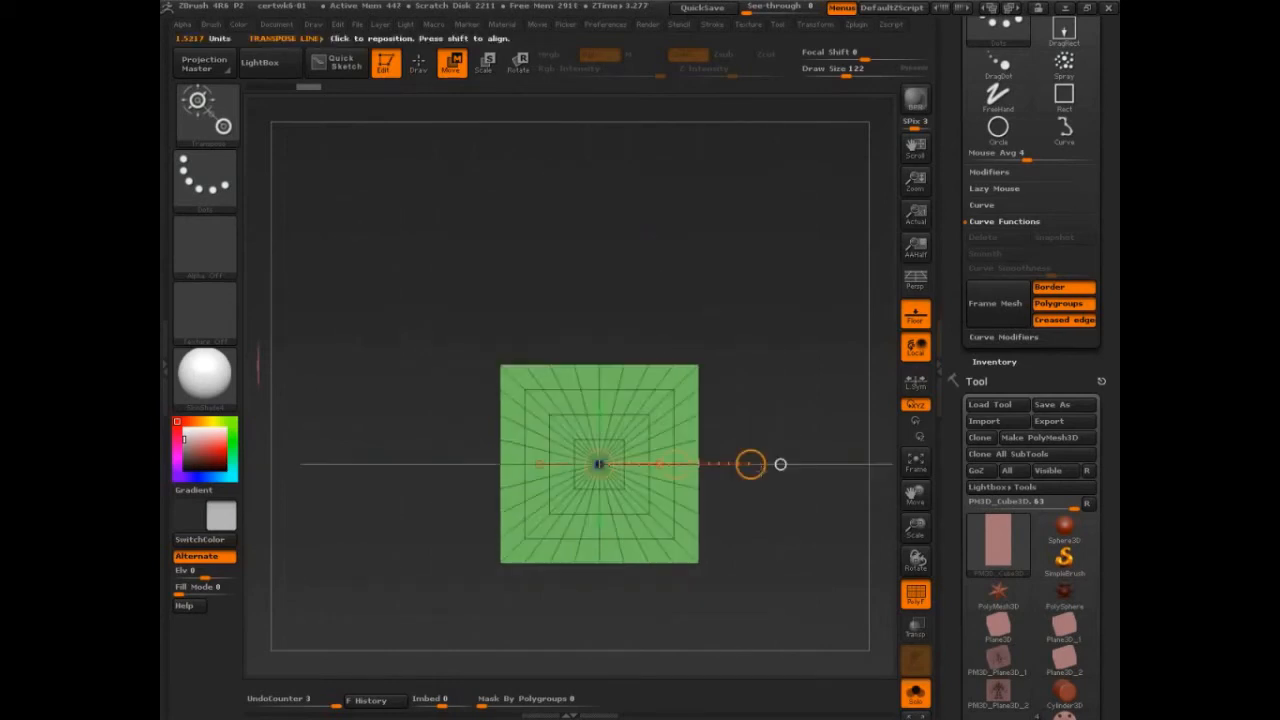
mouse_move(755, 466)
left_mouse_down()
mouse_move(775, 467)
mouse_move(747, 299)
mouse_move(725, 320)
mouse_move(733, 297)
mouse_move(798, 356)
mouse_move(706, 311)
left_mouse_up()
key("ctrl+z")
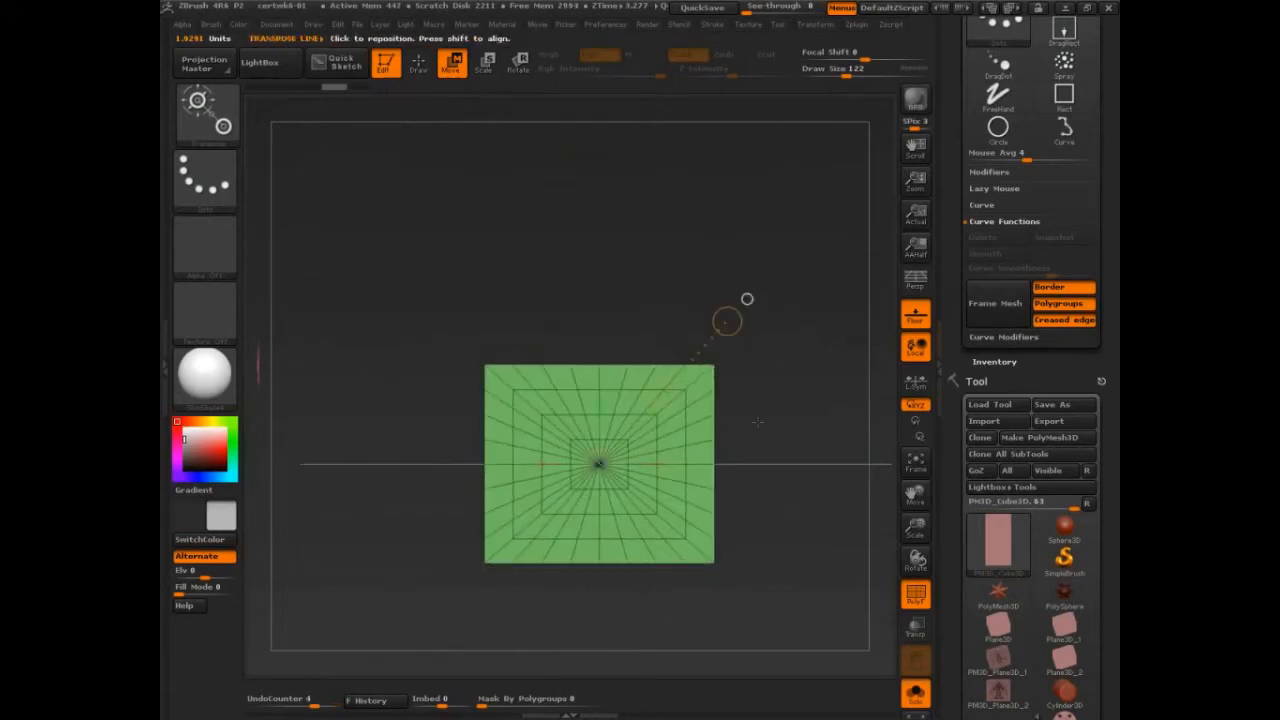
Step: Return to Draw mode and divide the stretched block once in its geometry settings
key("q")
mouse_move(808, 380)
left_mouse_down()
mouse_move(833, 470)
mouse_move(782, 470)
mouse_move(775, 518)
left_mouse_up()
left_click_drag(1041, 384, 1042, 206)
left_click(995, 608)
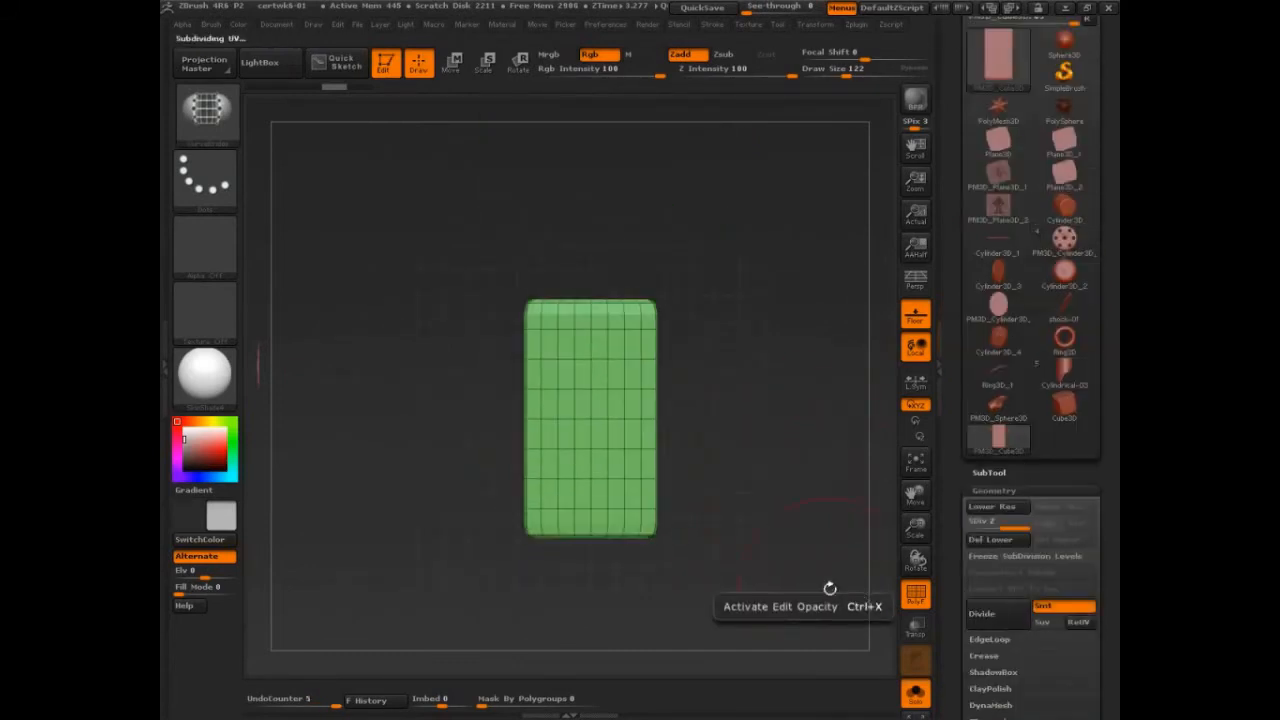
Step: Choose the SliceCurve brush and try to slice the block from its top view along one side
mouse_move(806, 578)
left_mouse_down()
mouse_move(822, 523)
mouse_move(783, 446)
mouse_move(801, 509)
mouse_move(803, 361)
left_mouse_up()
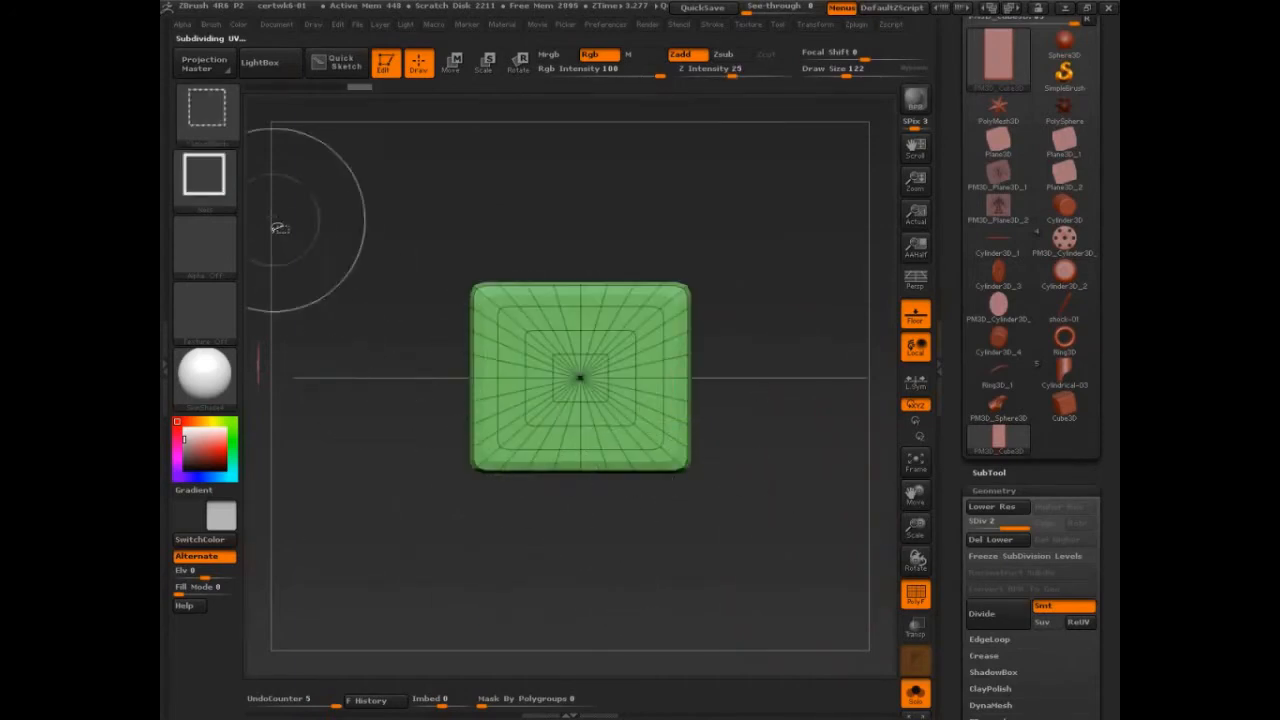
left_click(236, 146)
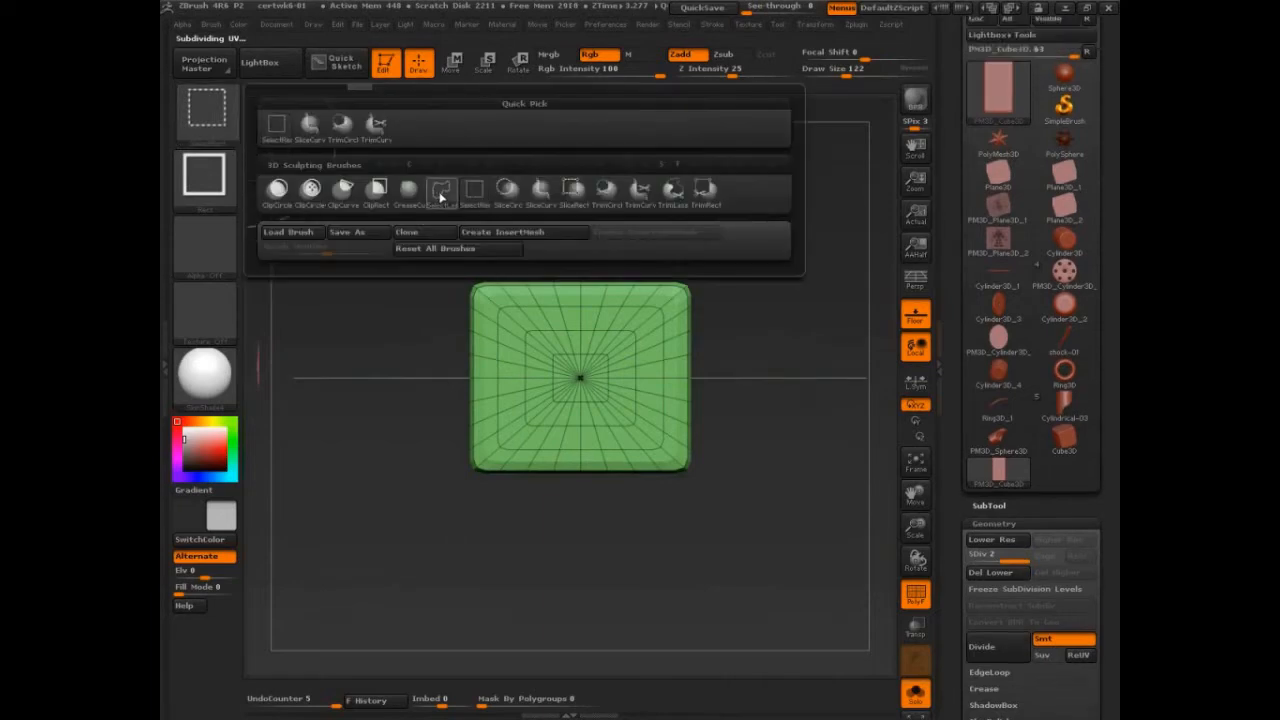
left_click(539, 200, "ctrl+shift")
mouse_move(645, 202)
left_mouse_down("ctrl+shift")
mouse_move(646, 386)
mouse_move(666, 522)
left_mouse_up("ctrl+shift")
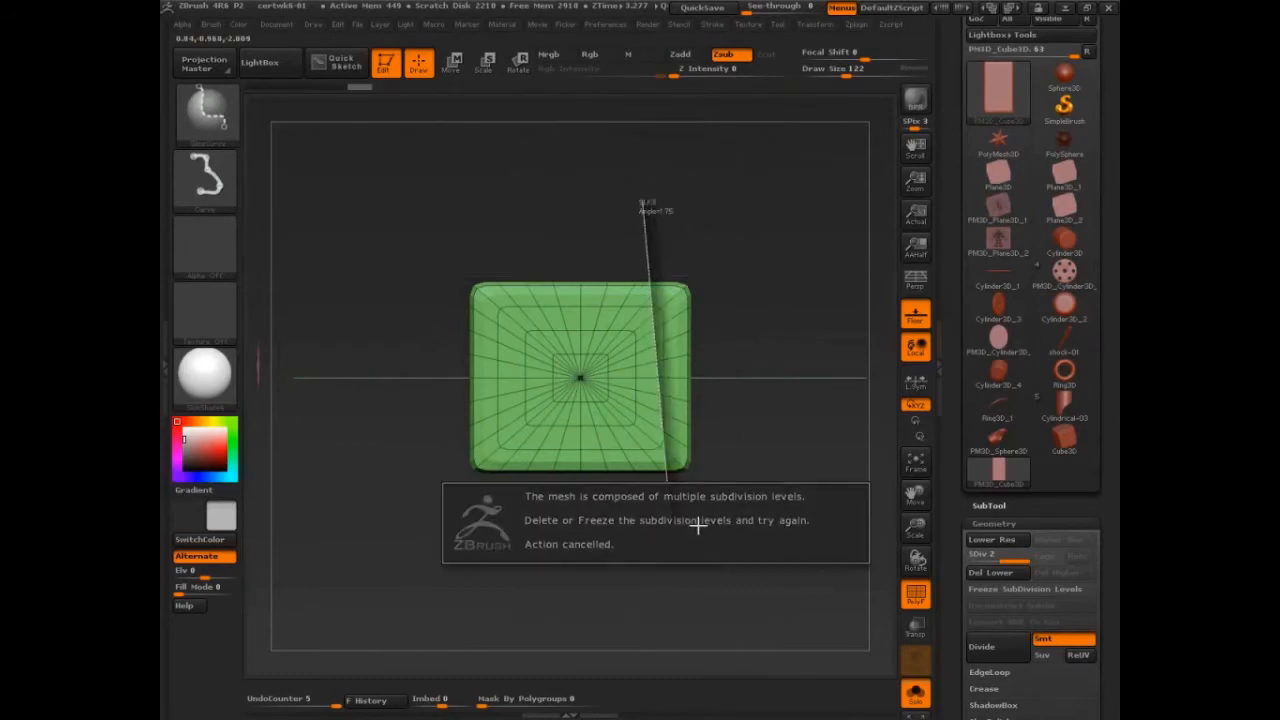
Step: Divide the block to subdivision level 3 and delete its lower subdivision levels
left_click(982, 646)
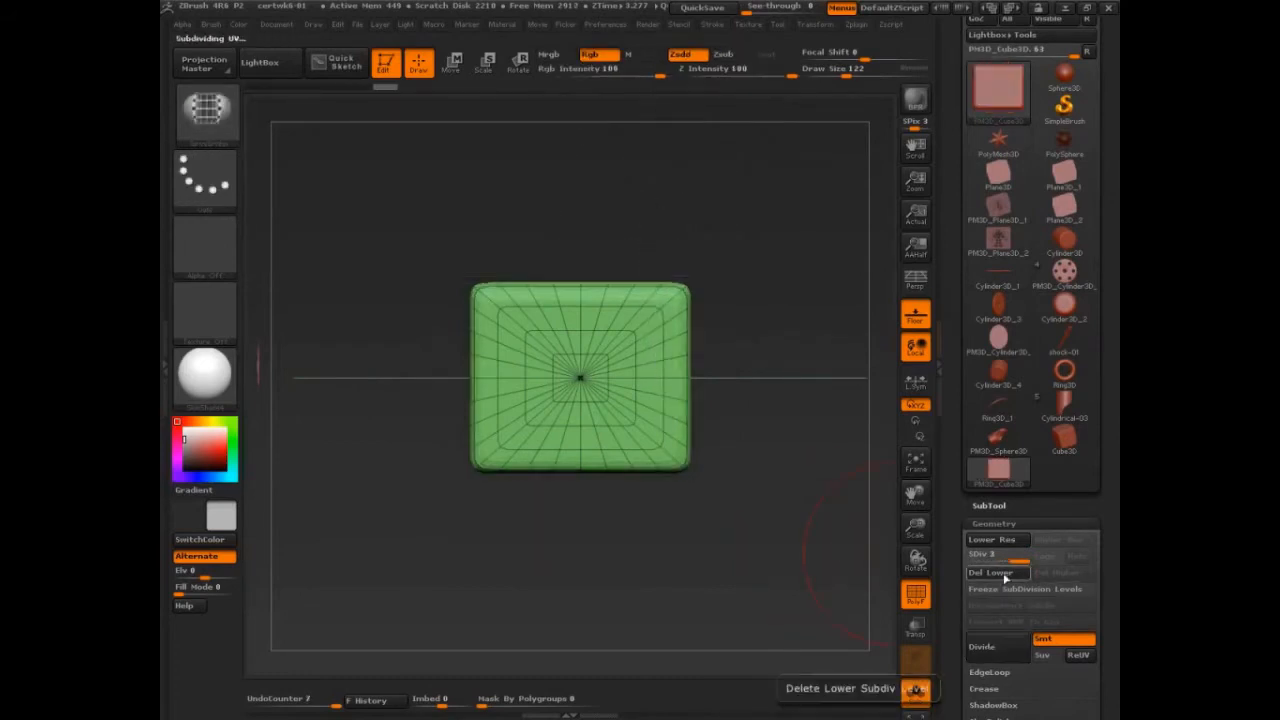
left_click(1005, 578)
Step: Slice the block with two slanted and two horizontal cuts that enclose a trapezoid at its centre
left_click_drag(630, 224, 682, 526, "ctrl+shift")
mouse_move(780, 346)
left_mouse_down("ctrl+shift")
mouse_move(400, 311)
mouse_move(385, 345)
mouse_move(399, 321)
left_mouse_up("ctrl+shift")
key("space")
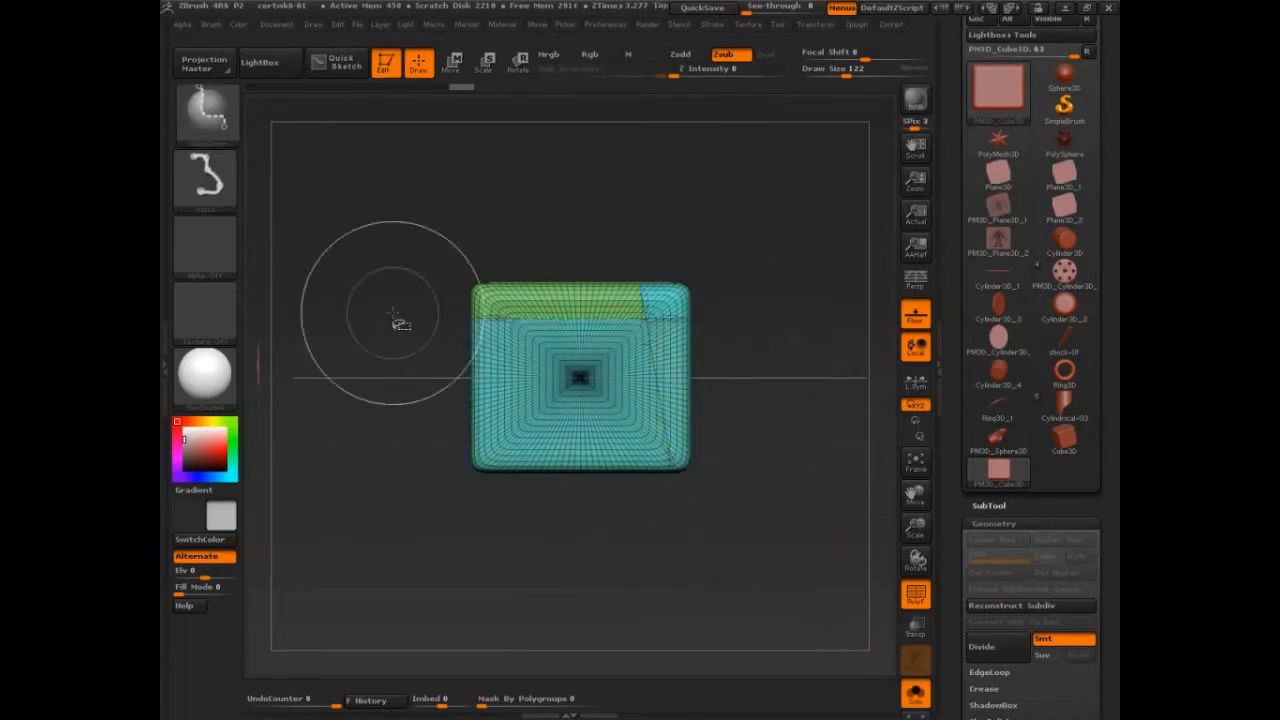
left_click_drag(557, 220, 474, 508, "ctrl+shift")
mouse_move(466, 587)
left_mouse_down()
mouse_move(812, 424)
mouse_move(775, 482)
mouse_move(460, 560)
mouse_move(791, 526)
mouse_move(734, 500)
mouse_move(783, 515)
mouse_move(784, 489)
left_mouse_up()
Step: Isolate the central trapezoid polygroup, invert the visibility and delete the trapezoid to open up the block
left_click(712, 472, "ctrl+shift")
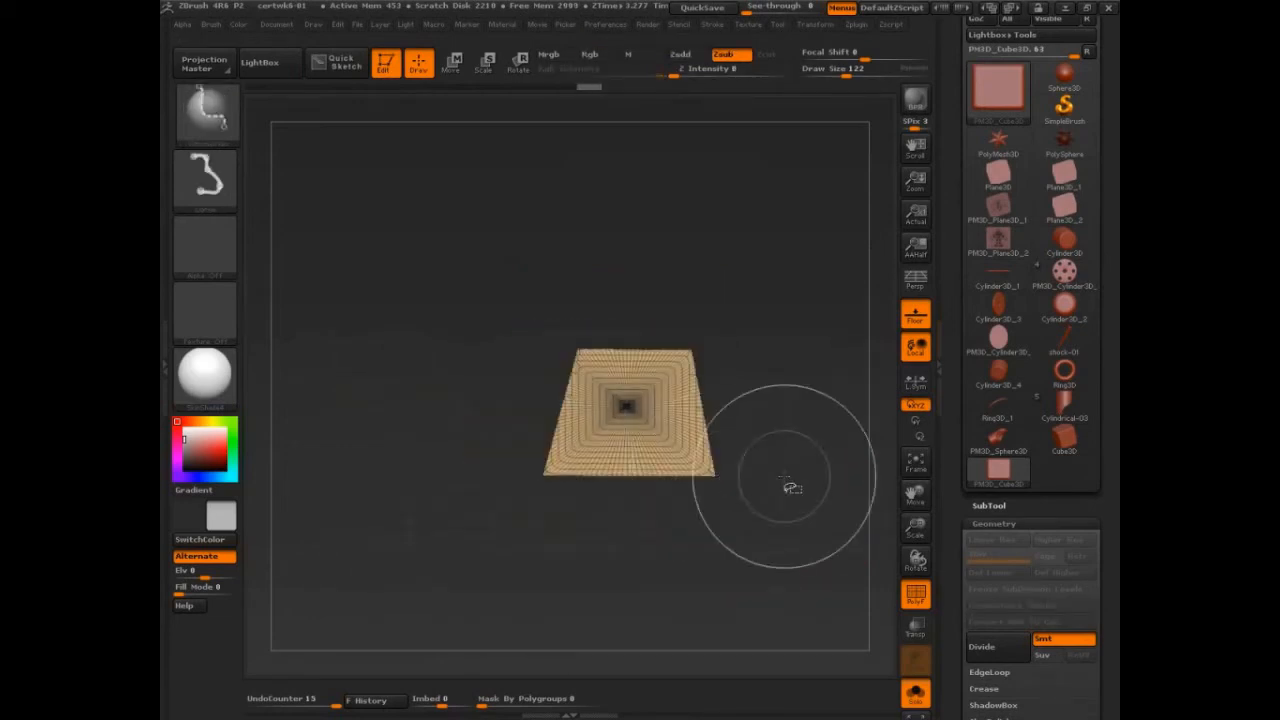
key("b")
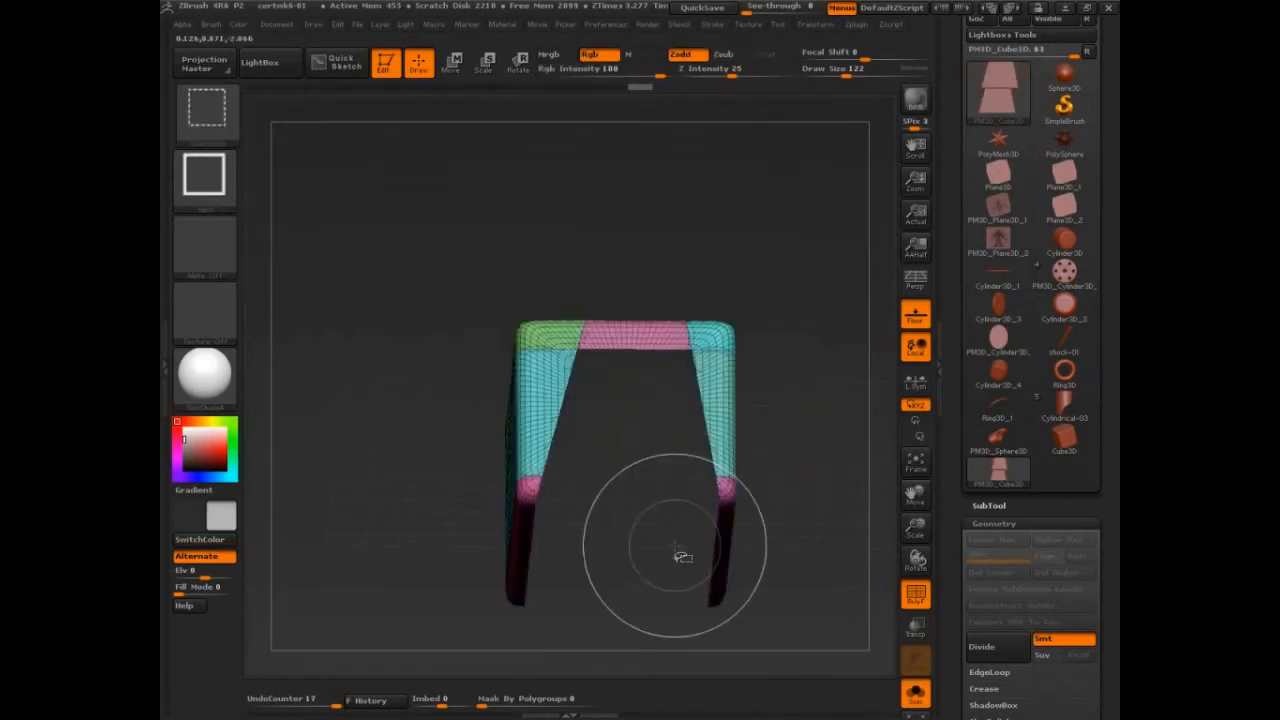
mouse_move(682, 556)
left_mouse_down()
mouse_move(802, 522)
mouse_move(757, 591)
left_mouse_up()
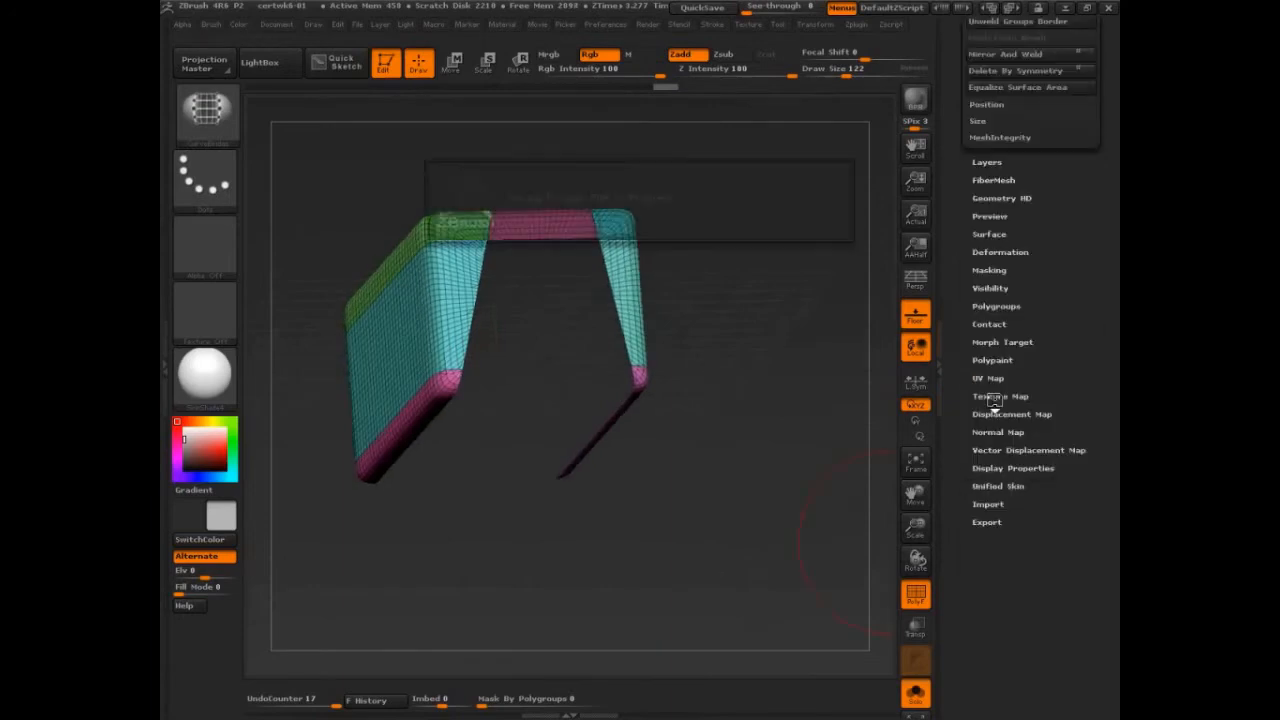
Step: Turn on double-sided display to inspect the hollow block's interior, and undo the last change
left_click(1016, 481)
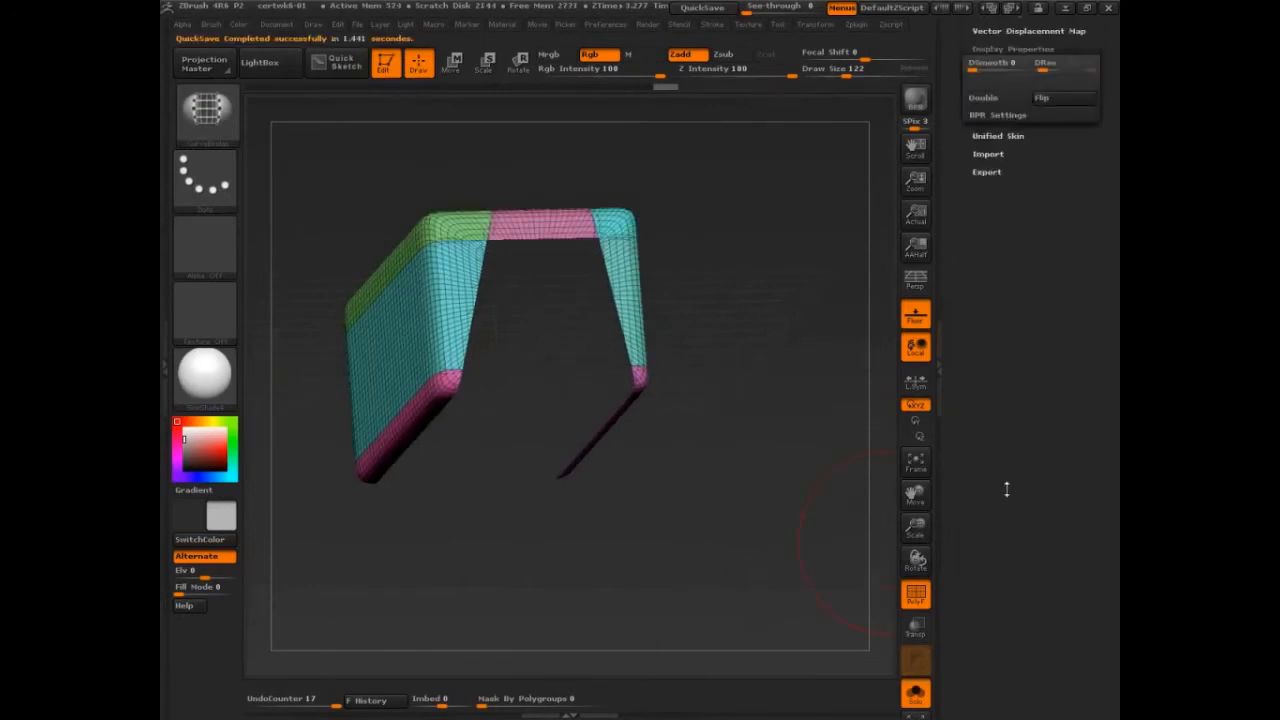
left_click(993, 66)
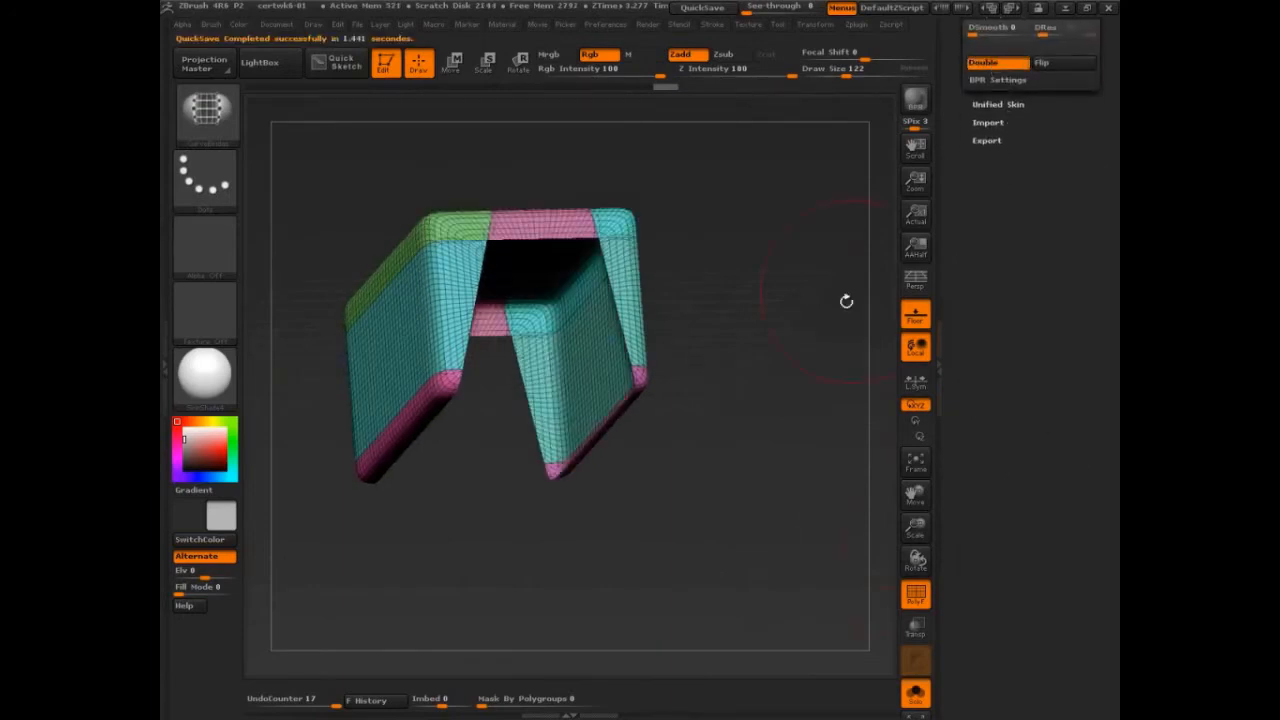
left_click_drag(846, 297, 746, 515)
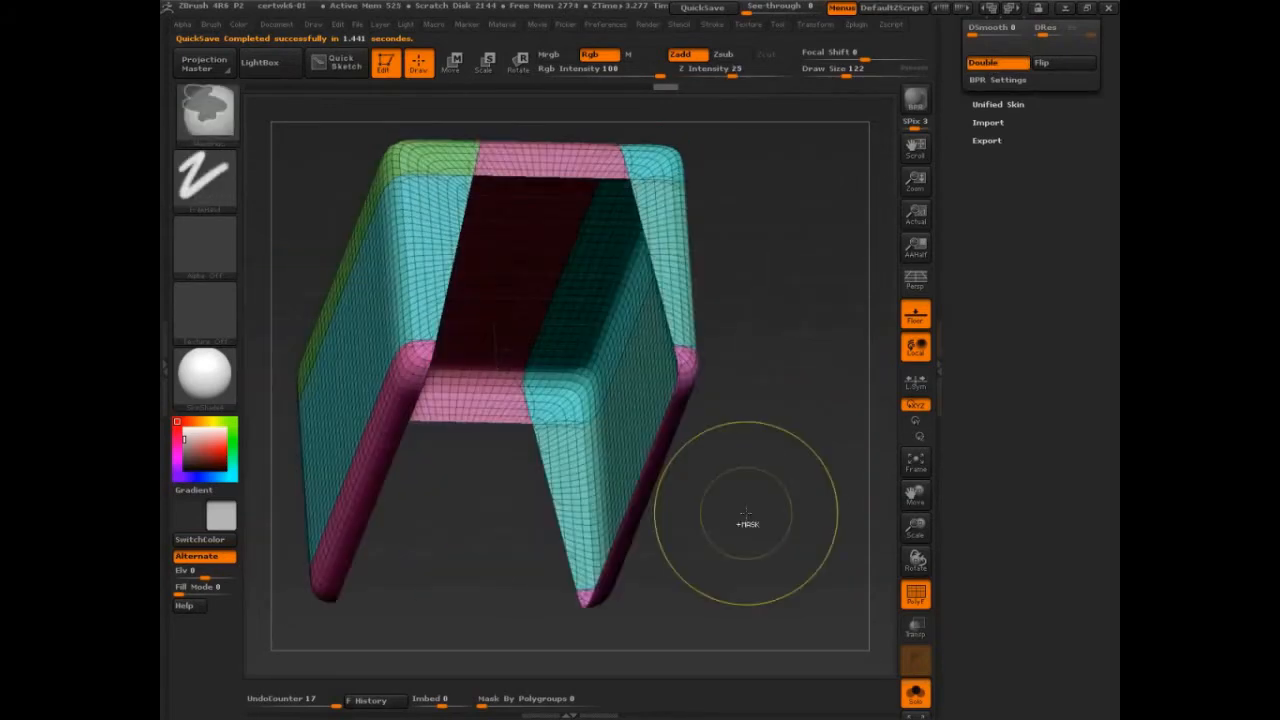
key("ctrl+z")
left_click_drag(792, 471, 818, 502)
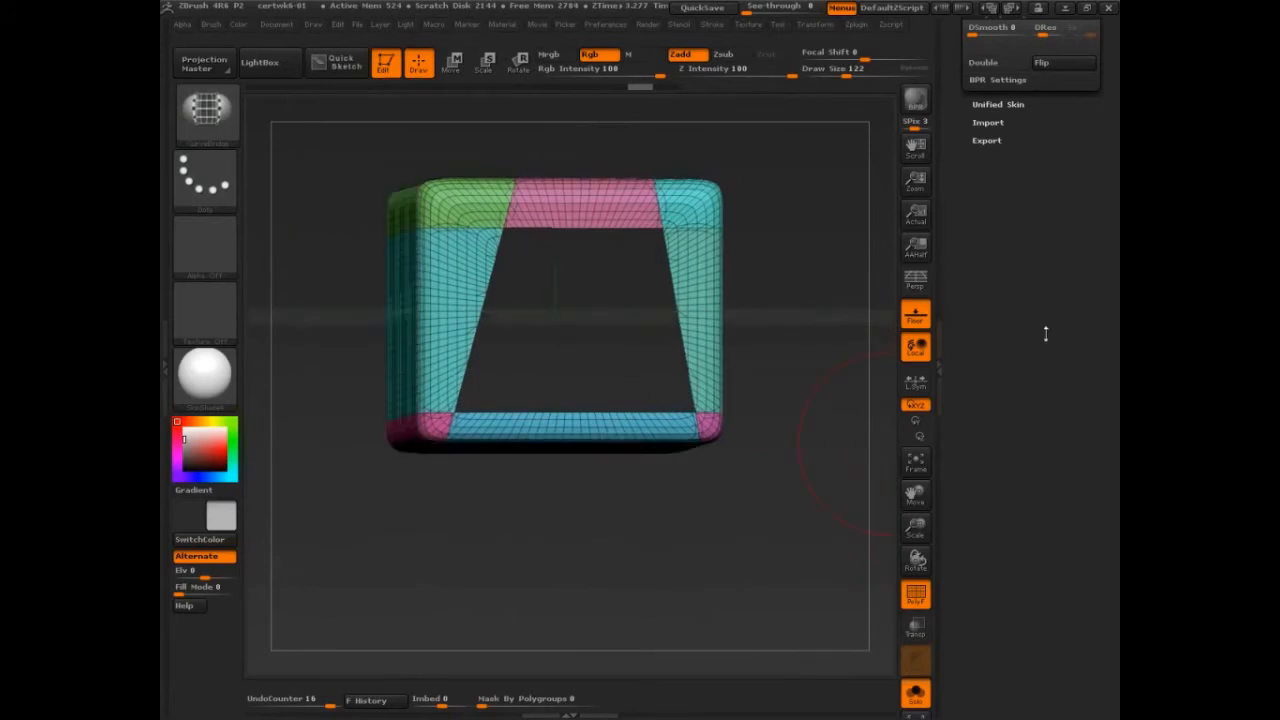
Step: Bring up the block's Geometry settings with the Modify Topology options
left_click_drag(1046, 334, 1040, 470)
left_click(1002, 235)
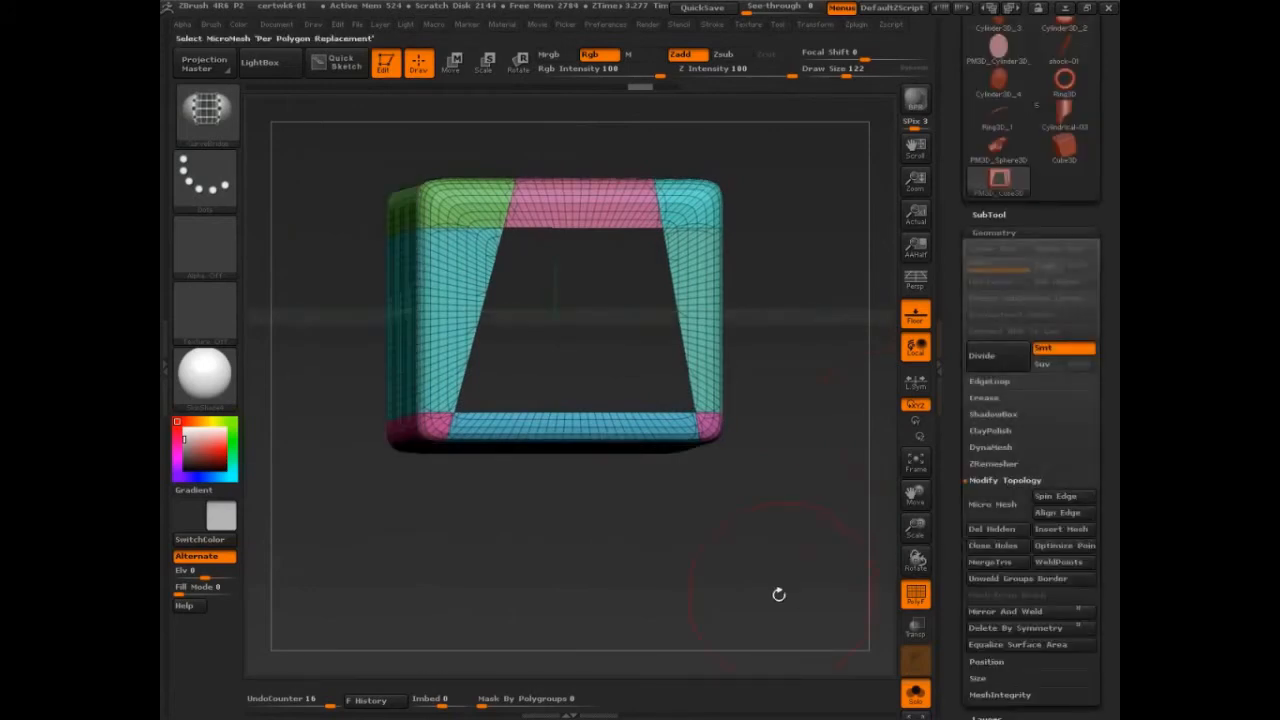
mouse_move(779, 594)
left_mouse_down()
mouse_move(793, 585)
mouse_move(764, 587)
left_mouse_up()
key("ctrl+shift+d")
left_click_drag(661, 157, 631, 270)
left_click_drag(662, 149, 797, 129)
left_click_drag(797, 122, 842, 207)
mouse_move(631, 271)
left_mouse_down()
mouse_move(657, 272)
mouse_move(689, 172)
mouse_move(834, 223)
mouse_move(855, 213)
left_mouse_up()
left_click_drag(645, 198, 535, 333)
left_click_drag(635, 268, 512, 421)
left_click_drag(535, 333, 490, 441)
left_click_drag(490, 441, 547, 438)
left_click_drag(662, 275, 548, 438)
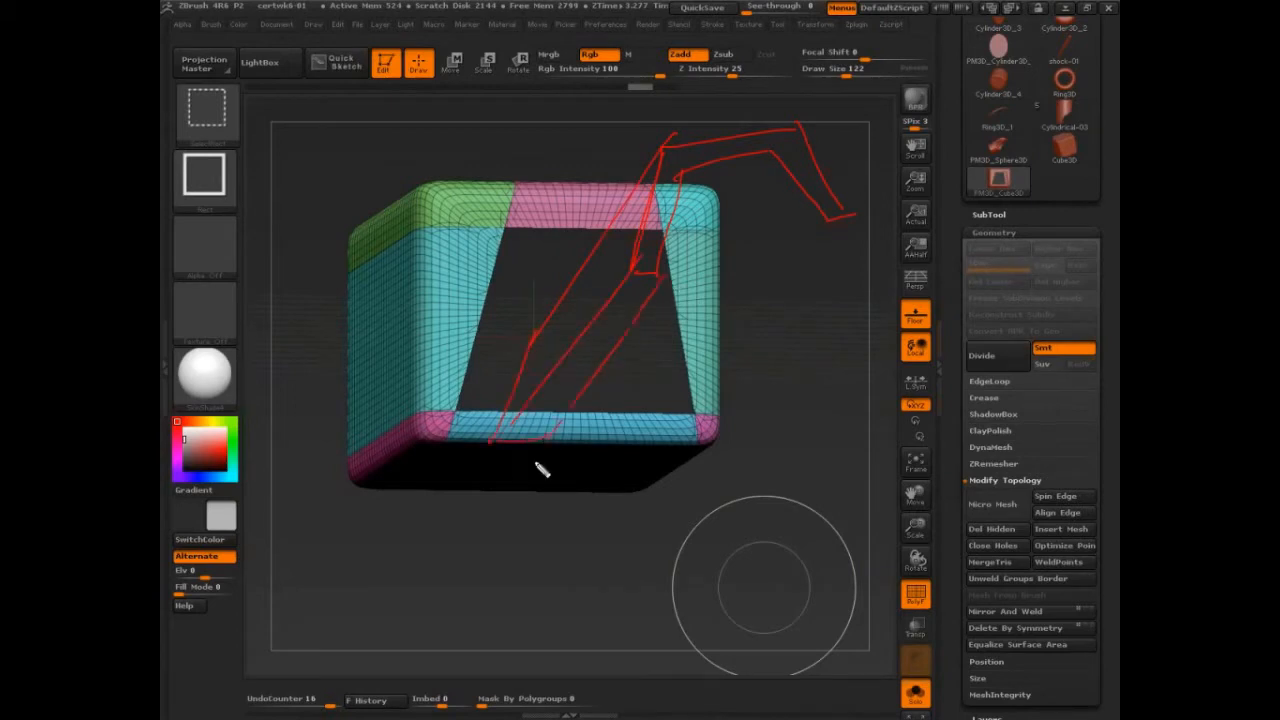
mouse_move(828, 220)
left_mouse_down()
mouse_move(621, 427)
mouse_move(707, 365)
mouse_move(603, 478)
left_mouse_up()
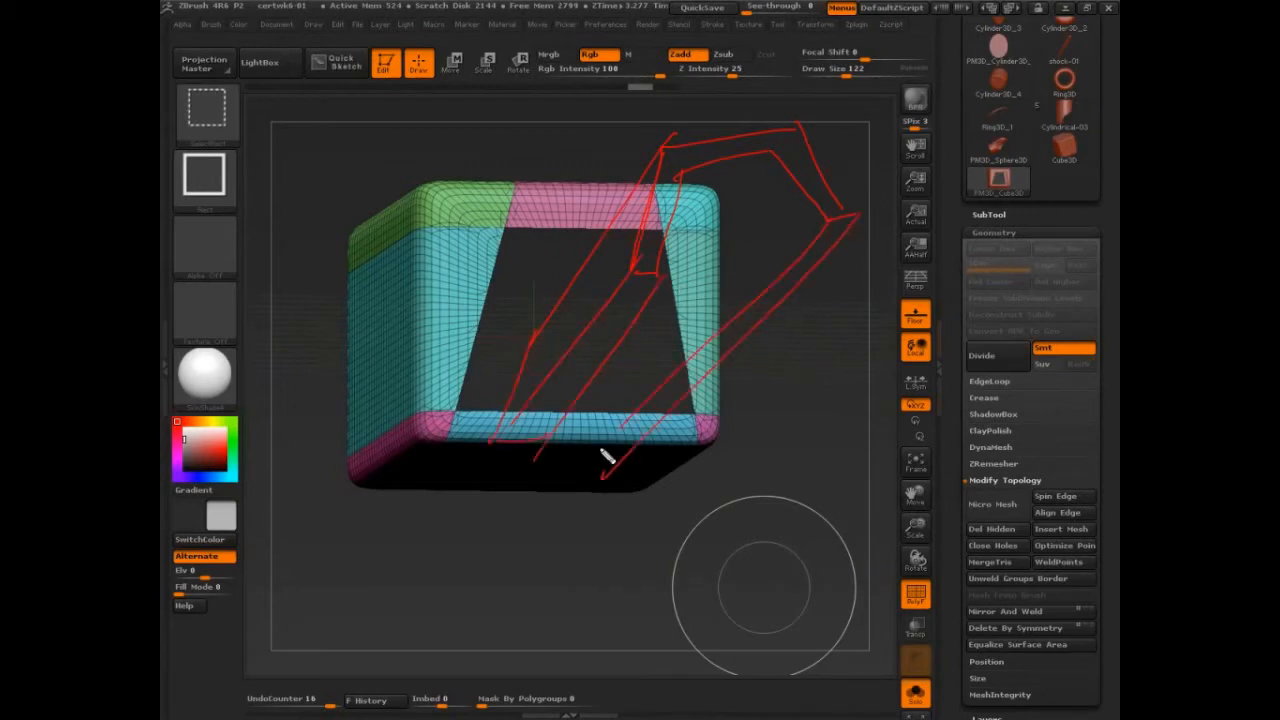
left_click_drag(619, 431, 673, 429)
left_click_drag(776, 150, 674, 279)
mouse_move(778, 152)
left_mouse_down()
mouse_move(720, 161)
mouse_move(674, 206)
mouse_move(597, 380)
mouse_move(534, 457)
mouse_move(586, 412)
mouse_move(640, 443)
mouse_move(737, 346)
mouse_move(812, 187)
mouse_move(776, 151)
left_mouse_up()
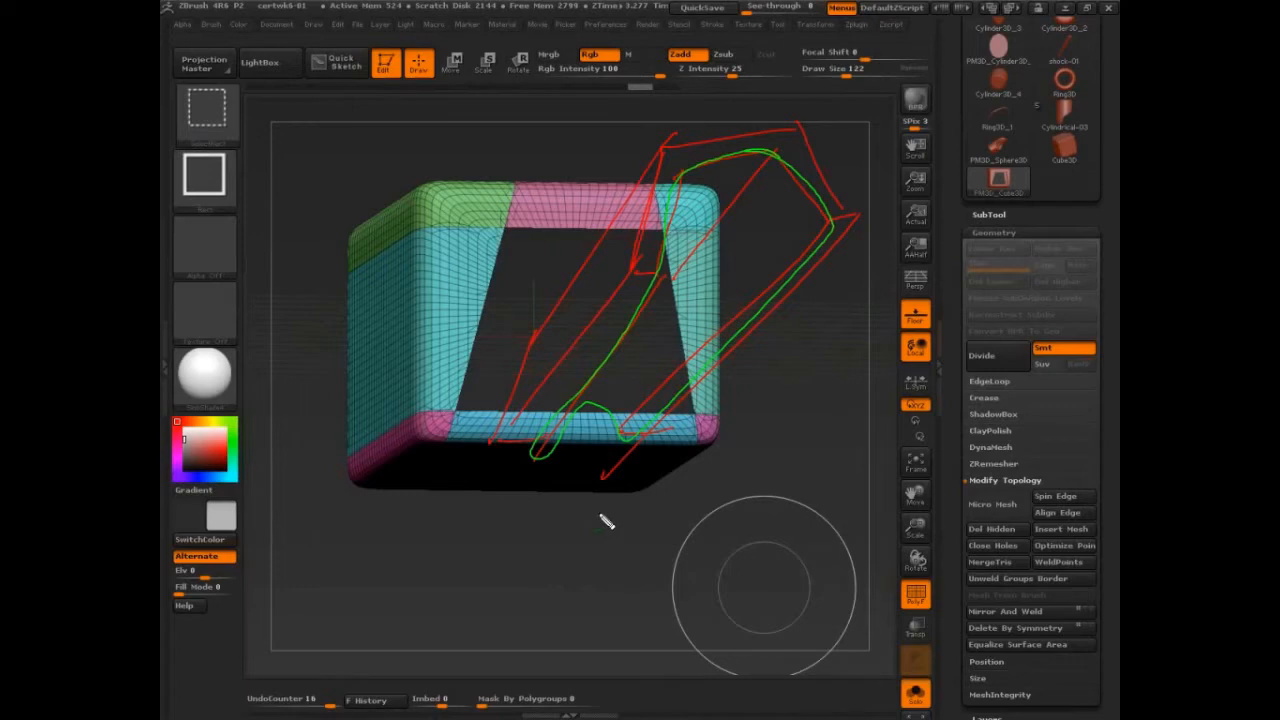
key("ctrl+z")
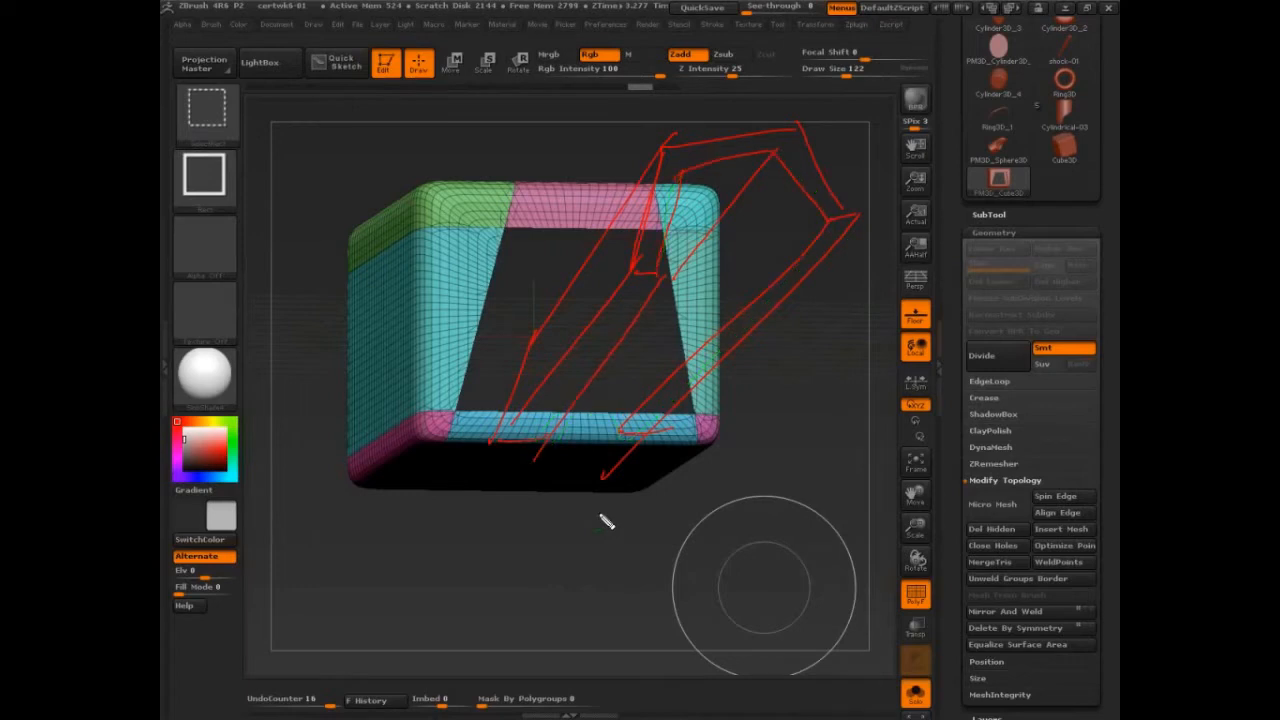
mouse_move(777, 153)
left_mouse_down()
mouse_move(676, 205)
mouse_move(686, 258)
mouse_move(820, 210)
mouse_move(776, 152)
left_mouse_up()
mouse_move(552, 433)
left_mouse_down()
mouse_move(623, 434)
mouse_move(623, 406)
mouse_move(587, 380)
mouse_move(543, 436)
left_mouse_up()
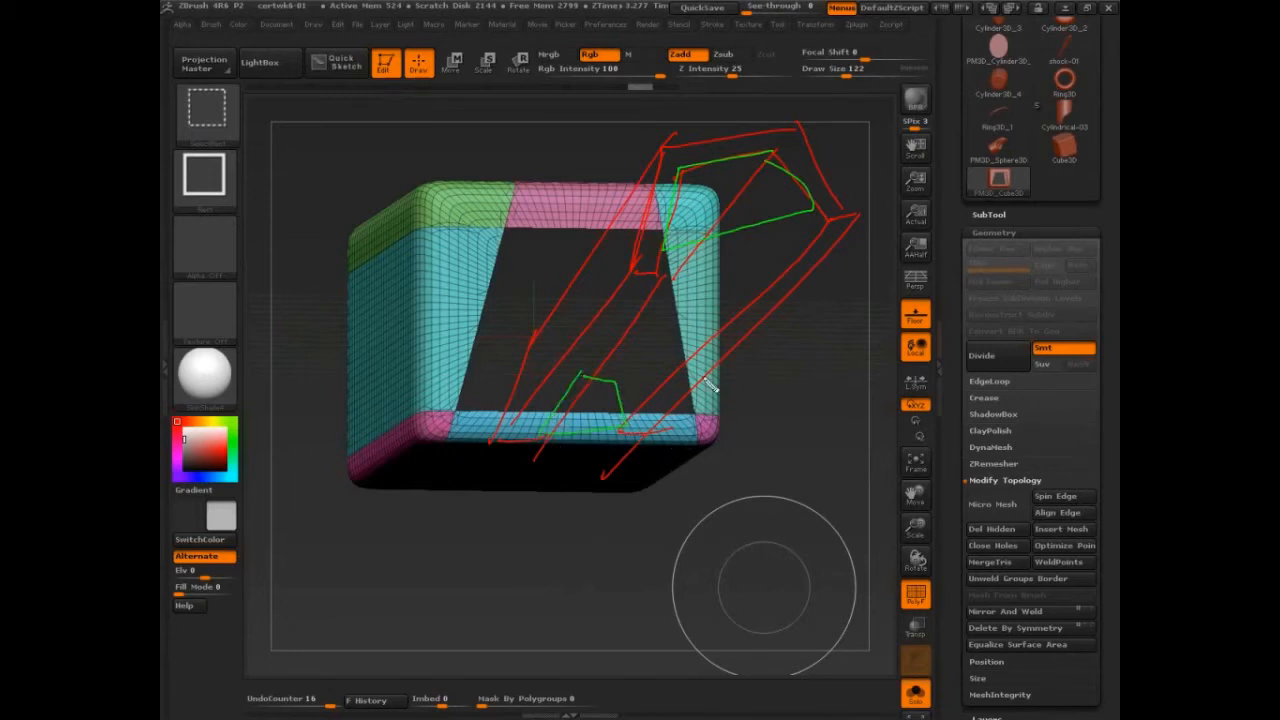
left_click_drag(552, 278, 935, 200)
left_click_drag(522, 443, 812, 418)
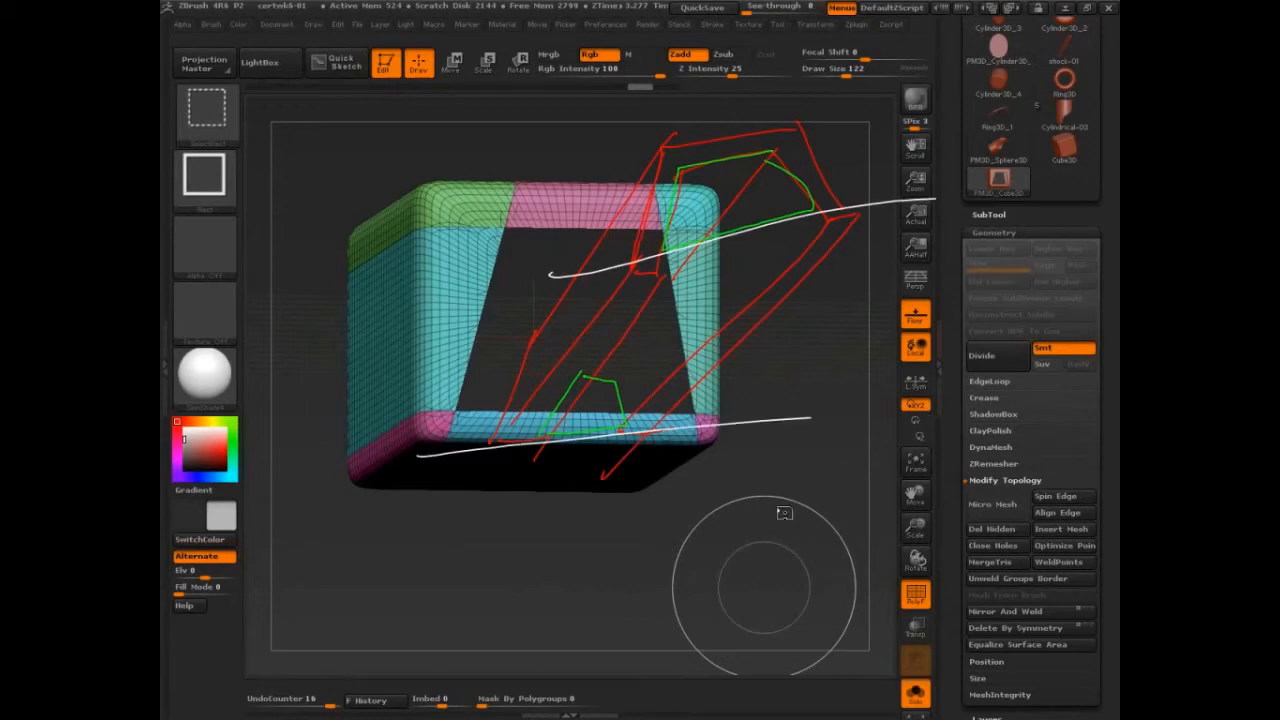
key("ctrl+shift+6")
Step: Delete the hidden trapezoid geometry and place a bridge curve along one slanted edge of the opening
mouse_move(832, 503)
left_mouse_down()
mouse_move(803, 531)
mouse_move(857, 506)
left_mouse_up()
left_click(991, 528)
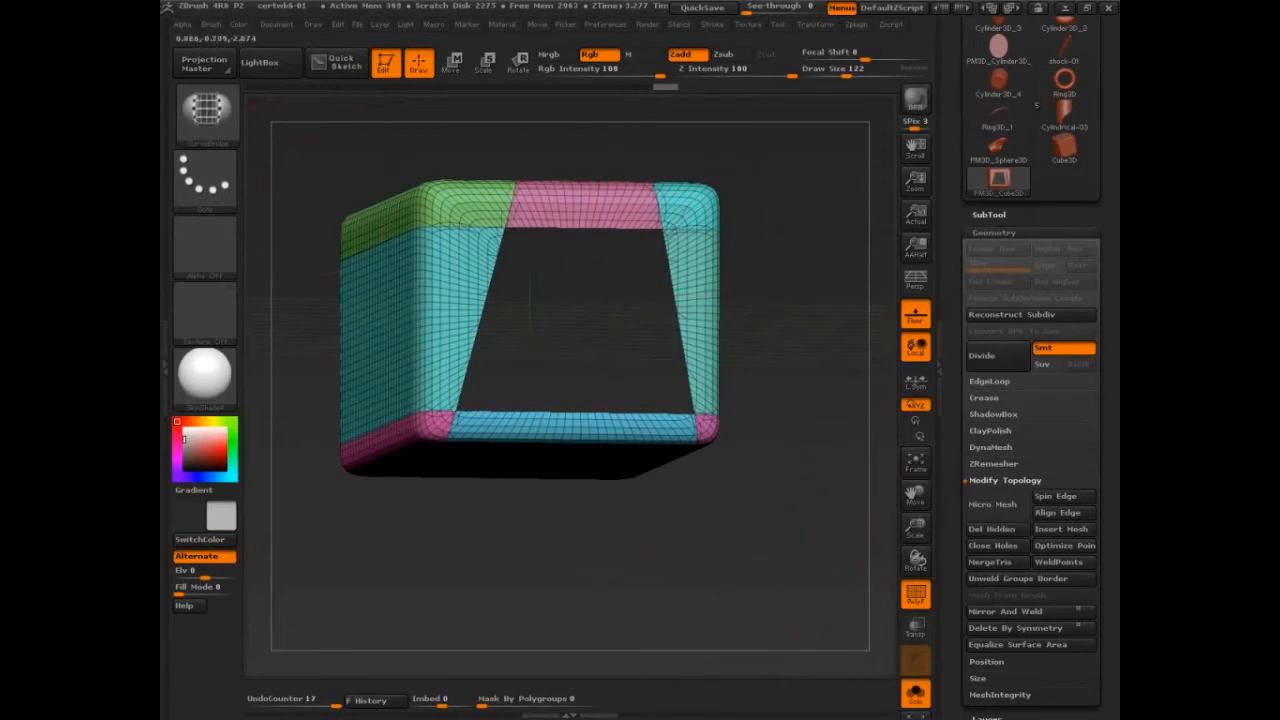
mouse_move(692, 376)
left_mouse_down("shift")
mouse_move(720, 241)
mouse_move(850, 297)
mouse_move(819, 303)
mouse_move(817, 290)
mouse_move(858, 308)
left_mouse_up("shift")
Step: Turn on double-sided display for the hollow block in its display properties
left_click_drag(1062, 662, 1006, 408)
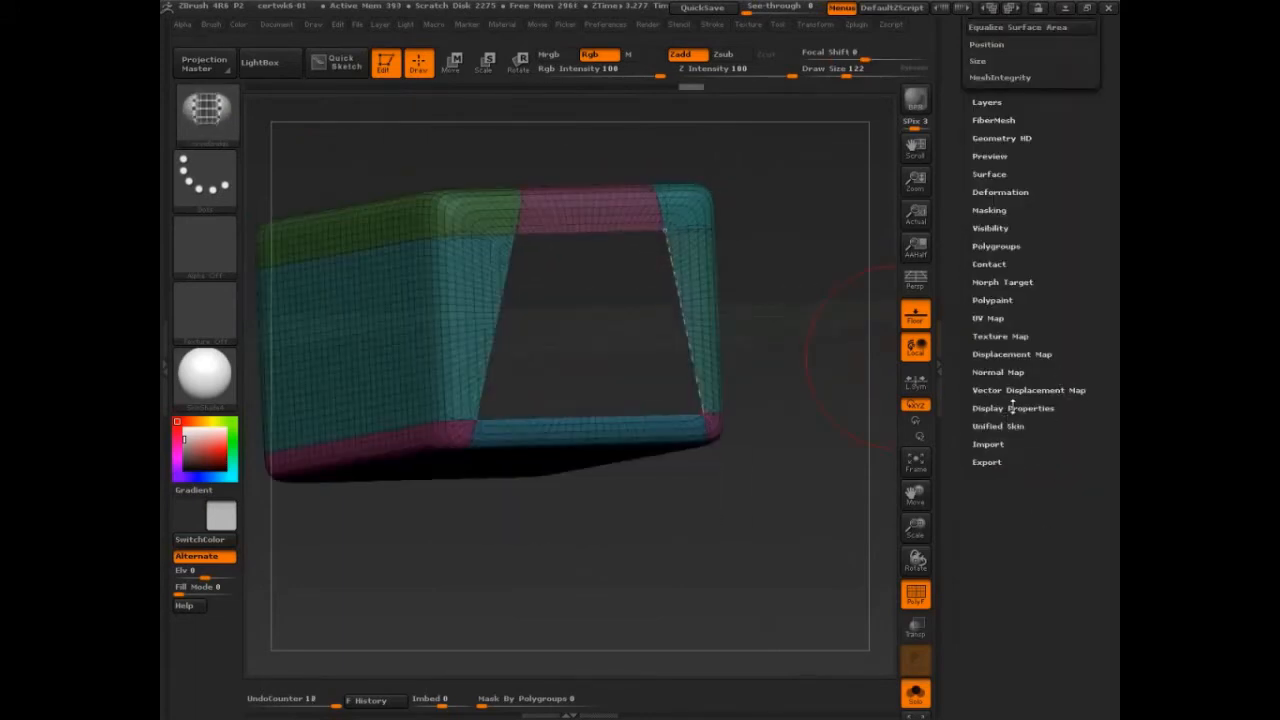
left_click(1012, 410)
left_click(992, 80)
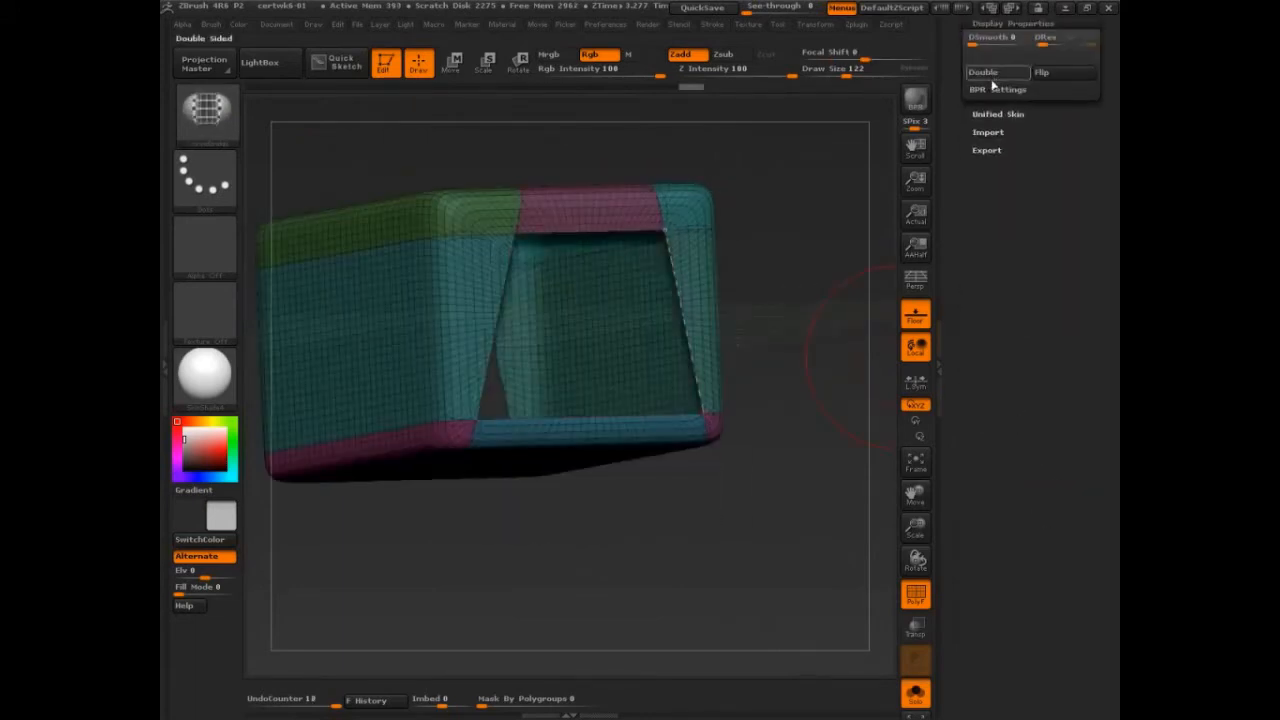
left_click(992, 84)
Step: Bridge the matching slanted edges of the front and back openings with the CurveBridge brush, and undo the bridge
left_click_drag(835, 520, 753, 549)
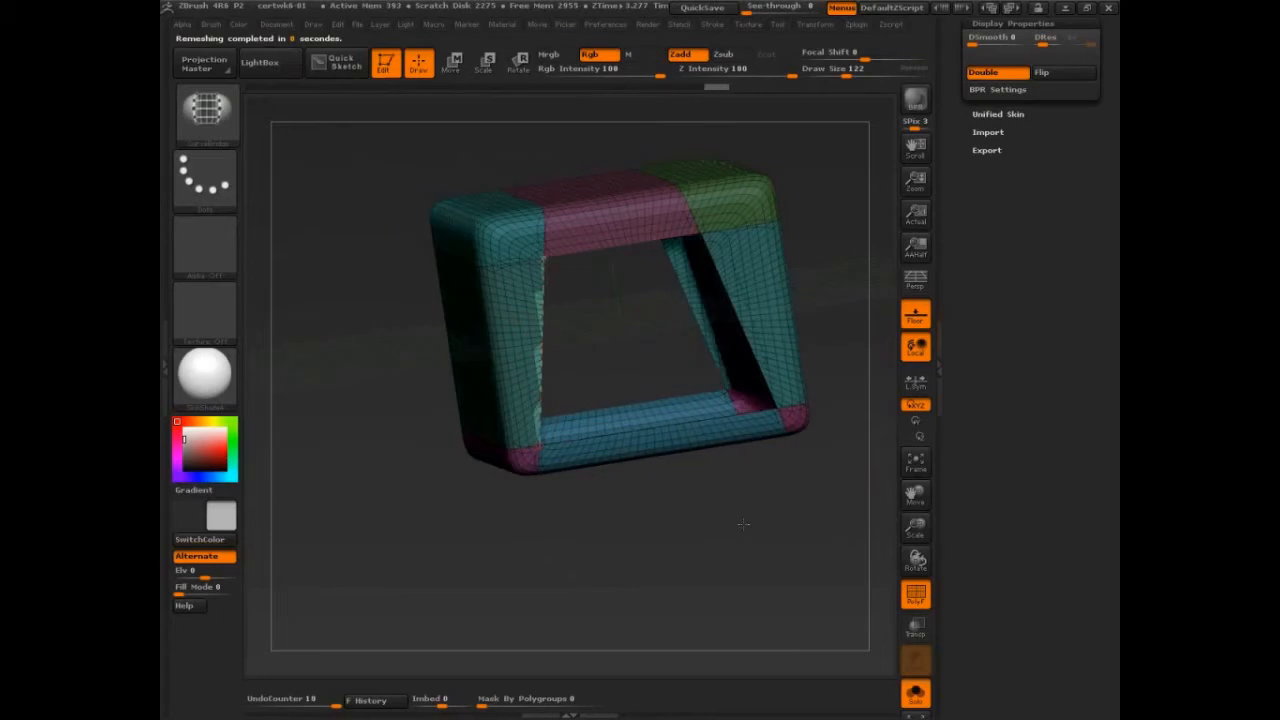
mouse_move(743, 523)
left_mouse_down()
mouse_move(730, 500)
mouse_move(763, 510)
mouse_move(765, 482)
mouse_move(746, 508)
mouse_move(768, 523)
left_mouse_up()
left_click(534, 344)
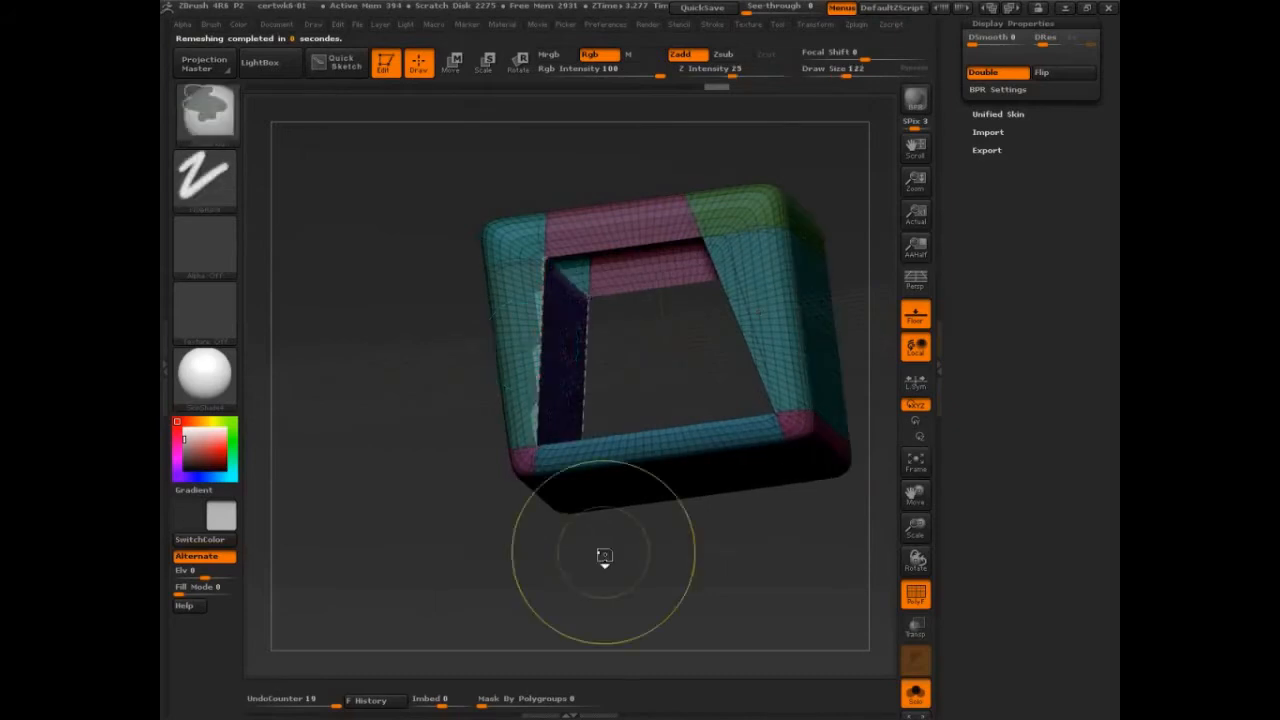
key("ctrl+z")
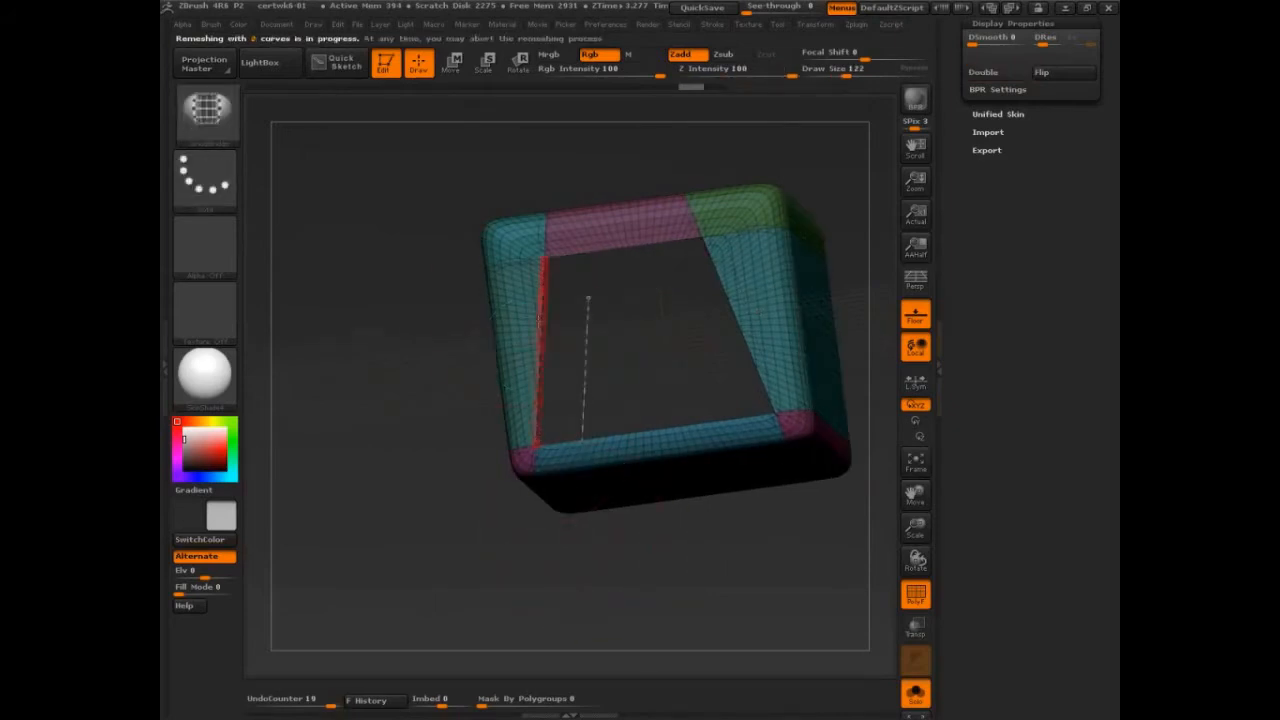
Step: Rebuild the inner wall between the two slanted edges and delete the leftover bridge curves
left_click_drag(594, 526, 723, 546)
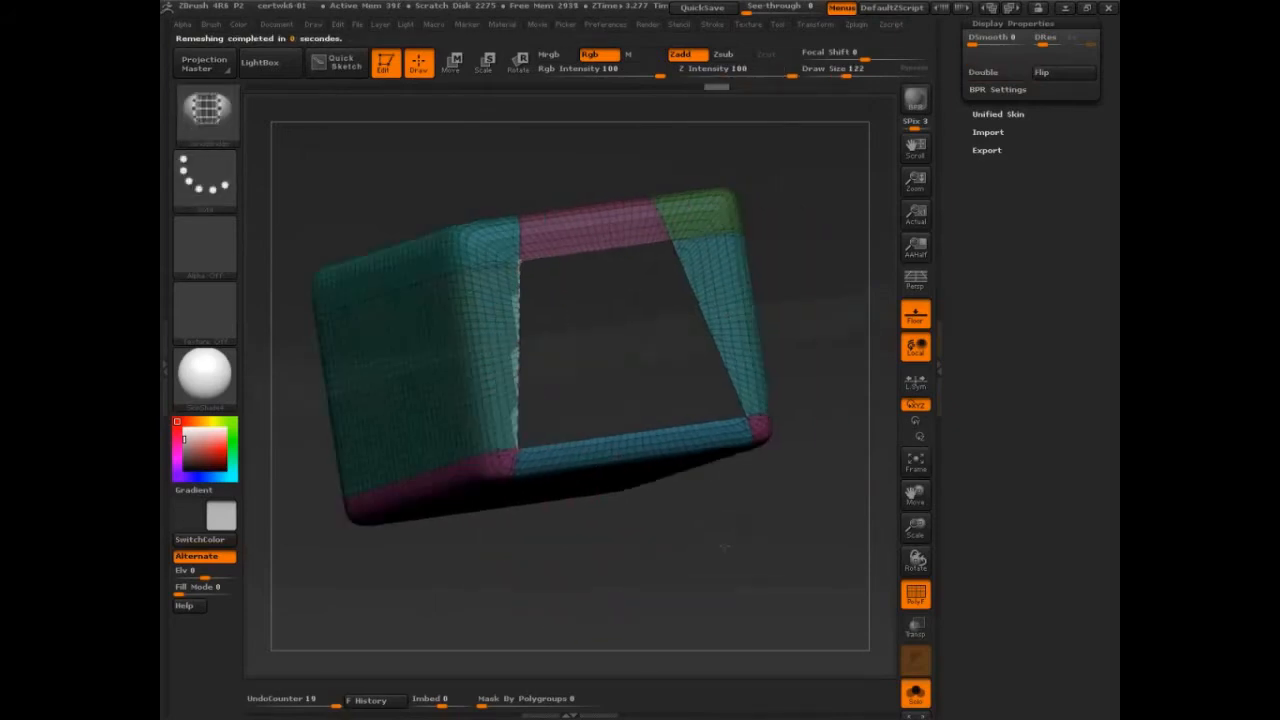
left_click(712, 25)
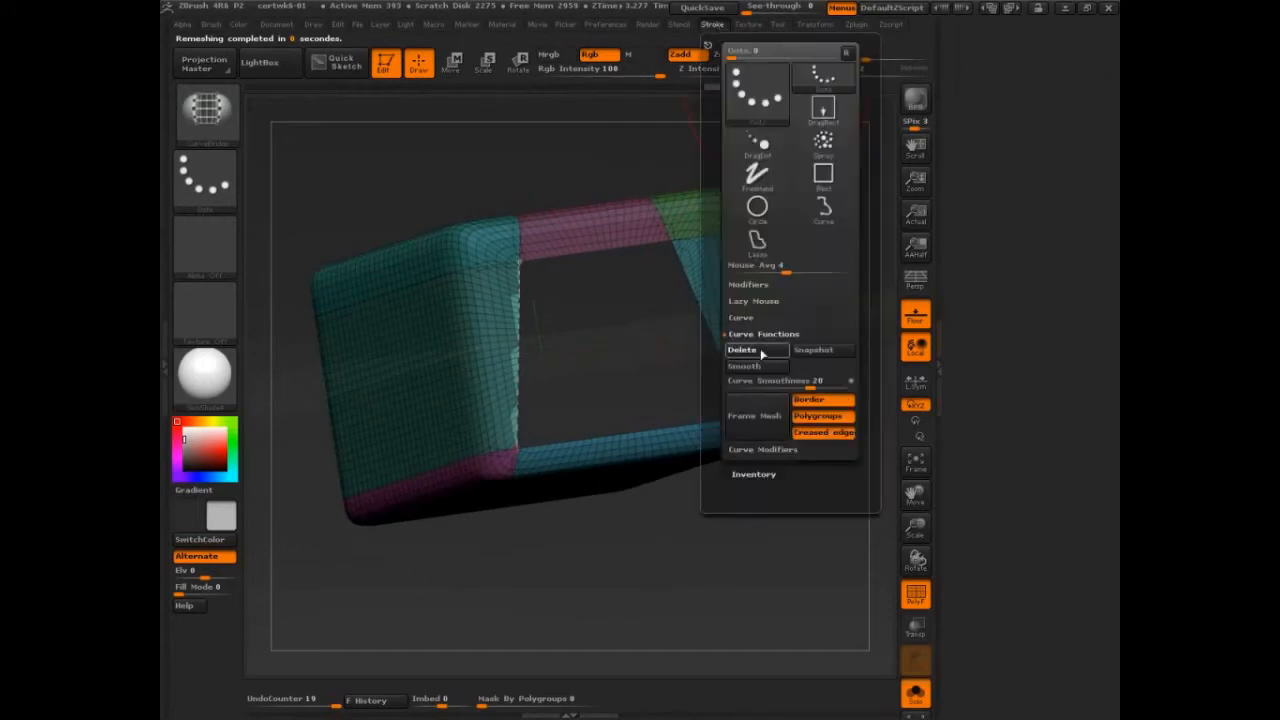
left_click(758, 354)
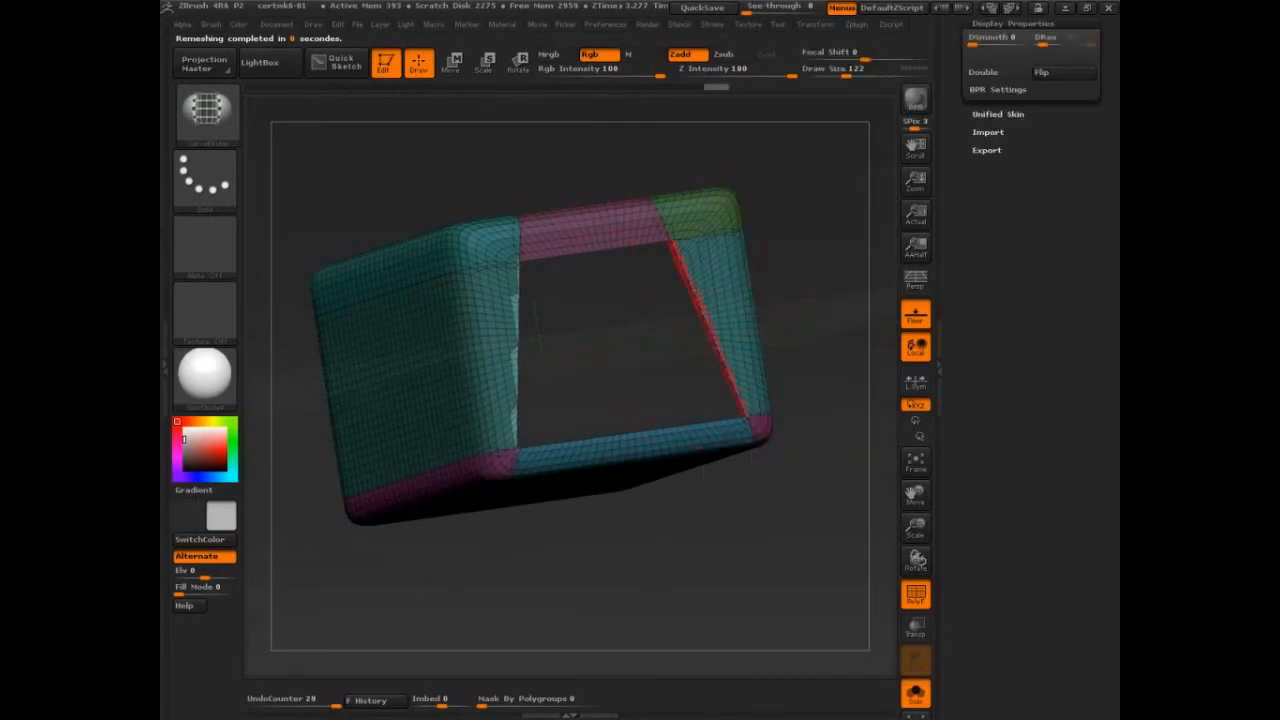
Step: Bridge the other pair of matching slanted edges to form the second inner side wall, and delete the leftover bridge curves
left_click_drag(772, 305, 441, 311)
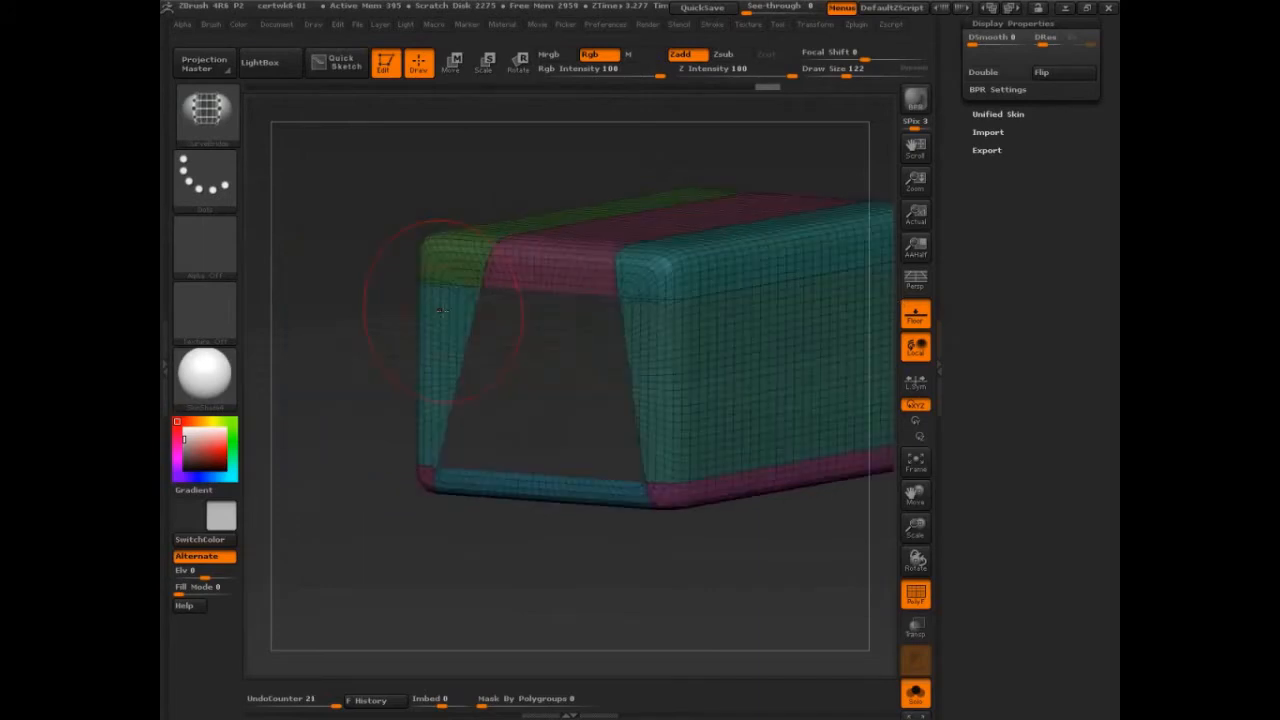
left_click(441, 311)
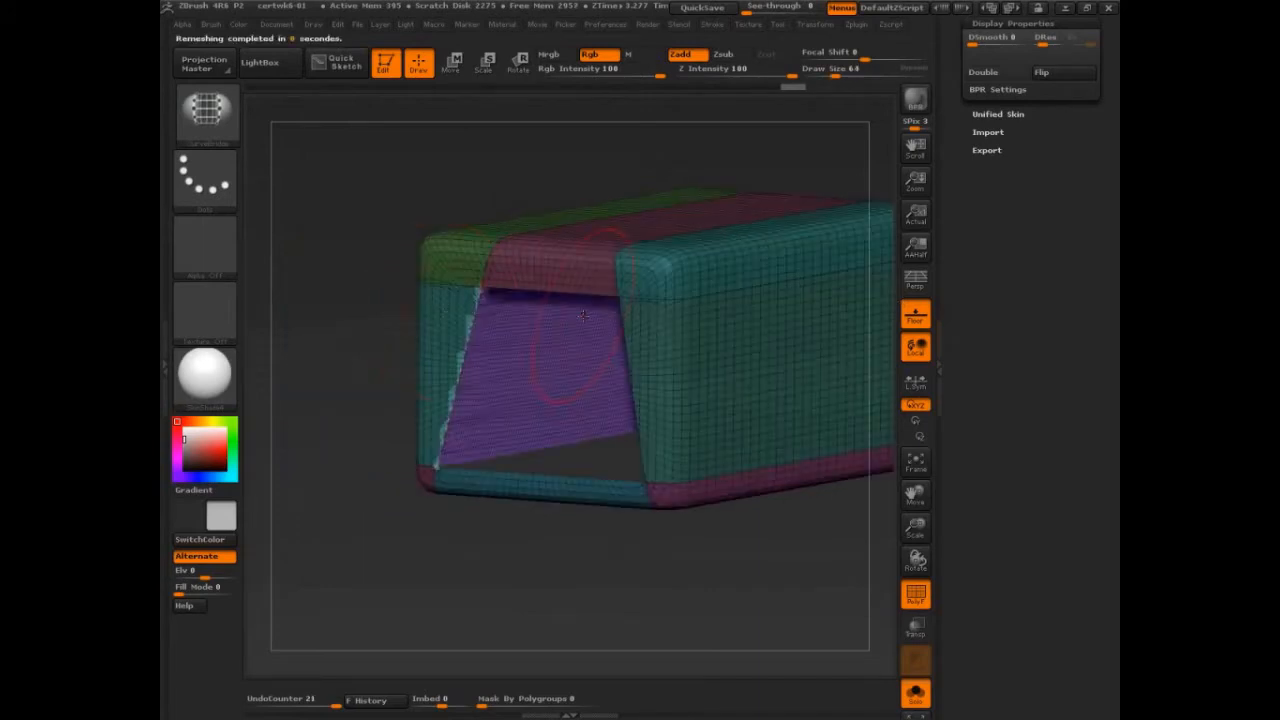
left_click(712, 25)
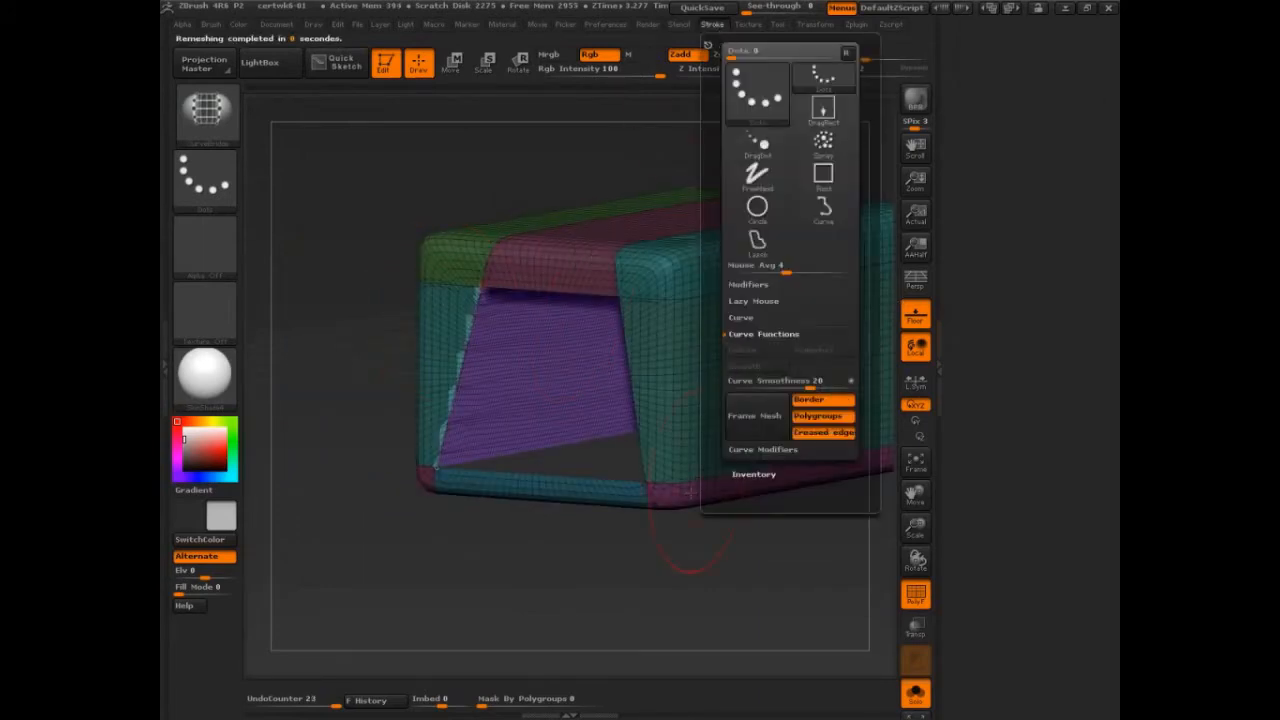
Step: Bridge the front and back top edges of the opening, delete the leftover curves, and turn off the PolyFrame display
mouse_move(690, 493)
left_mouse_down()
mouse_move(687, 545)
mouse_move(576, 213)
mouse_move(733, 490)
mouse_move(799, 479)
mouse_move(812, 495)
left_mouse_up()
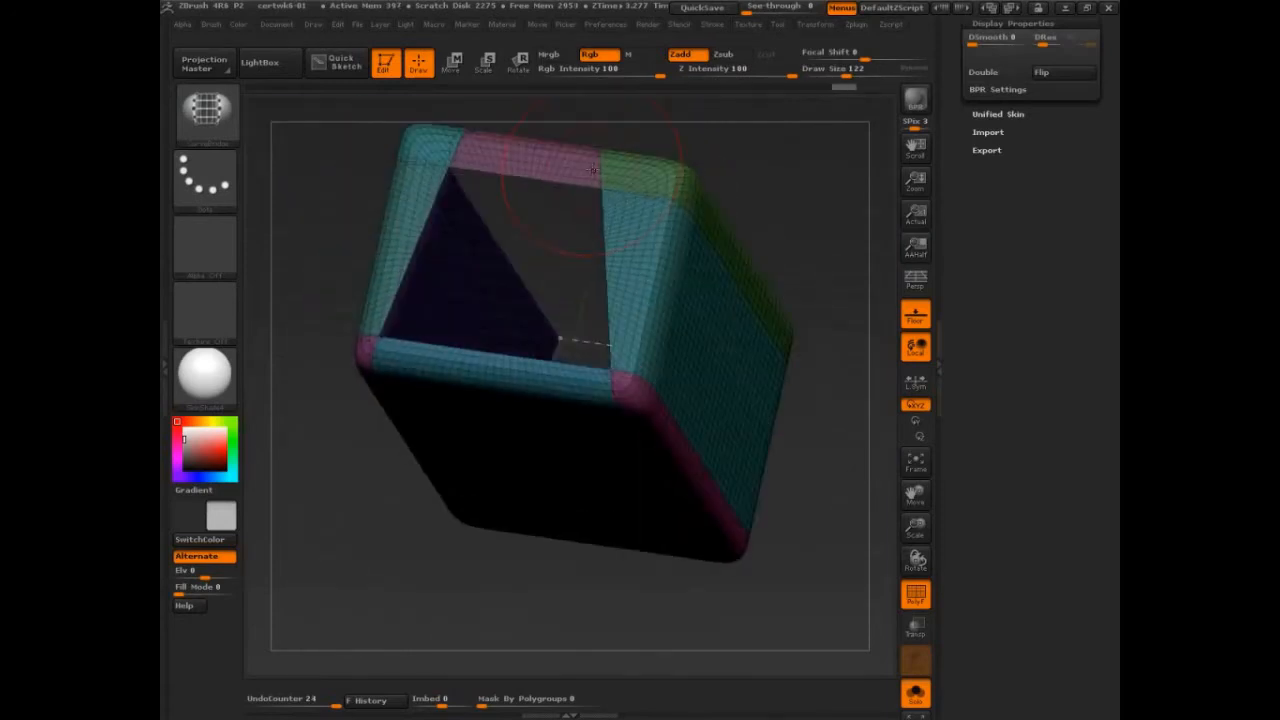
left_click_drag(606, 166, 677, 82)
left_click(712, 24)
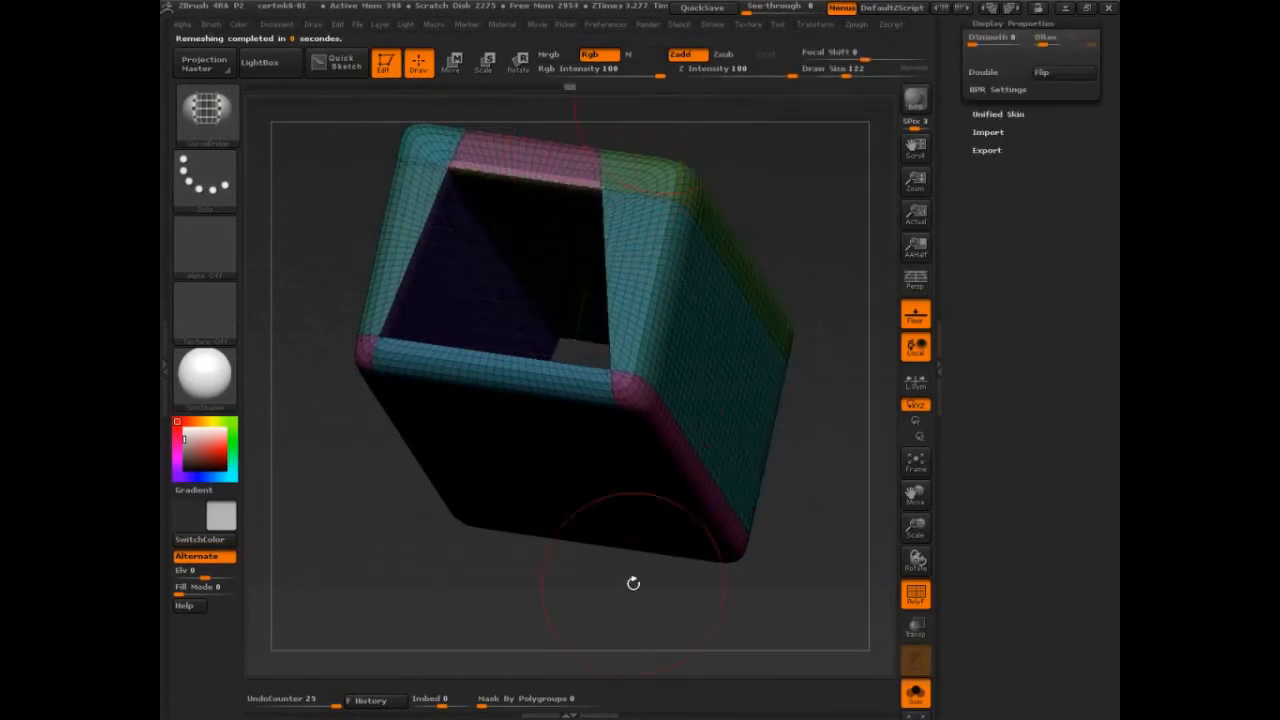
key("shift+f")
mouse_move(800, 495)
left_mouse_down()
mouse_move(786, 457)
mouse_move(297, 500)
left_mouse_up()
mouse_move(759, 337)
left_mouse_down()
mouse_move(800, 486)
mouse_move(755, 463)
left_mouse_up()
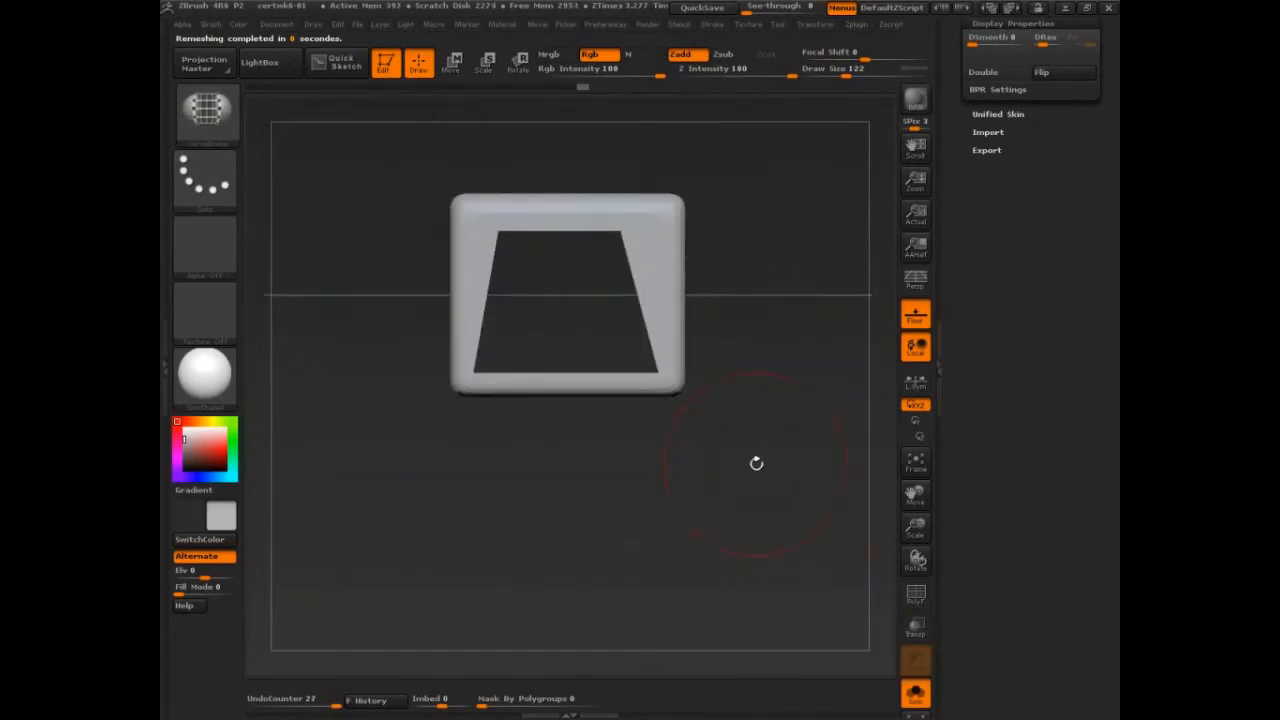
Step: Trim away the lower part of the block with the TrimCurve brush and turn the PolyFrame display on
left_click(216, 133, "ctrl+shift")
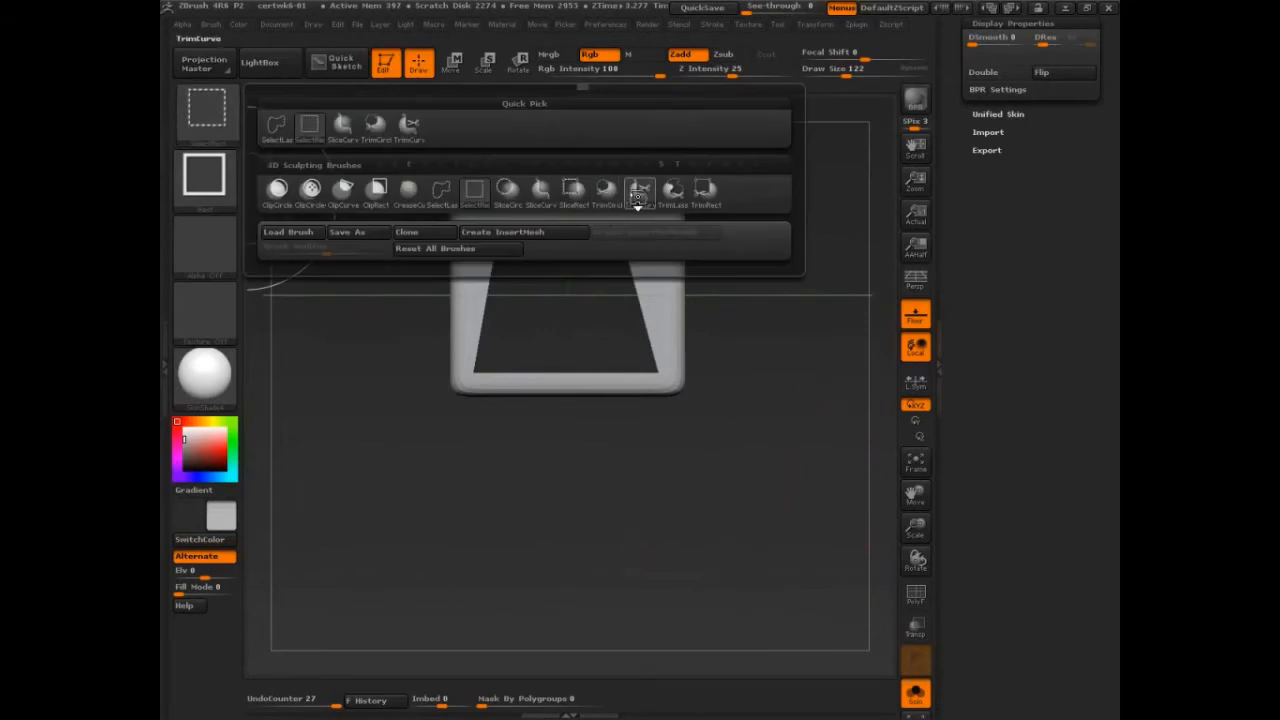
left_click(638, 196)
mouse_move(851, 383)
left_mouse_down()
mouse_move(360, 374)
mouse_move(358, 348)
left_mouse_up()
mouse_move(517, 471)
left_mouse_down()
mouse_move(704, 464)
mouse_move(717, 443)
mouse_move(759, 442)
mouse_move(800, 450)
mouse_move(786, 483)
left_mouse_up()
key("shift+f")
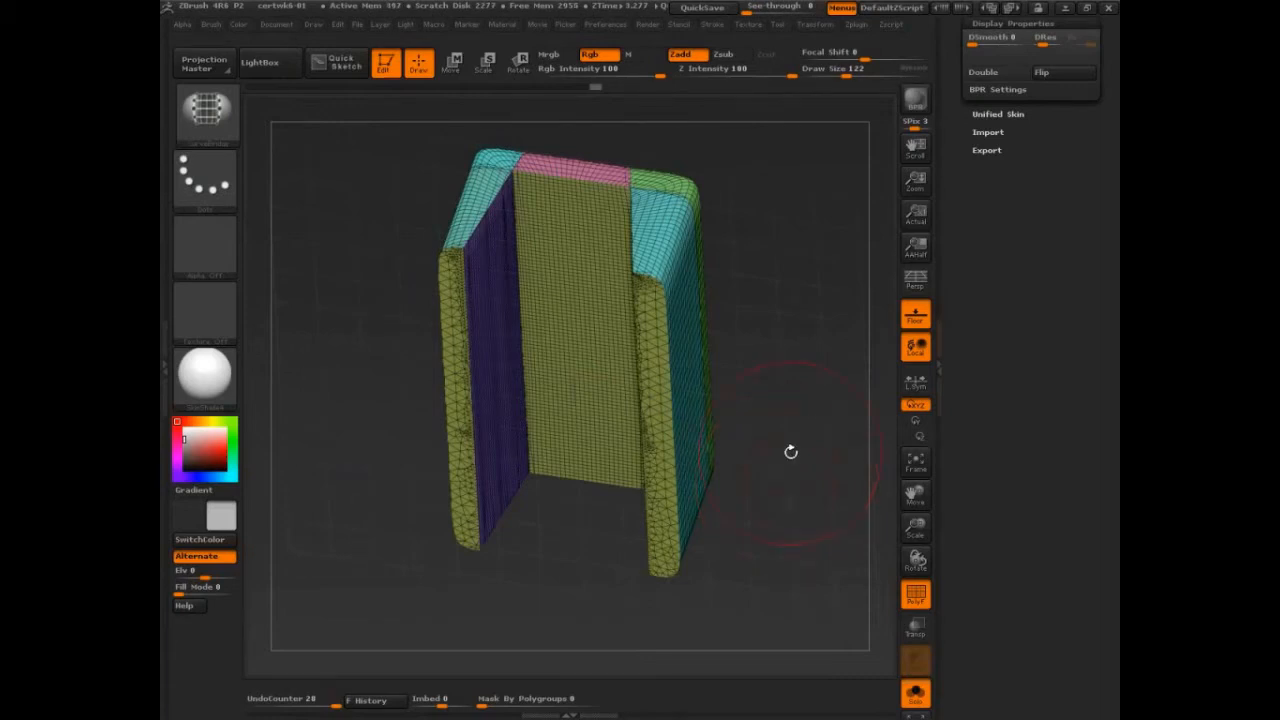
Step: Trim the rounded ends off both ends of the block with straight TrimCurve cuts
left_click_drag(790, 452, 798, 428)
left_click_drag(367, 243, 629, 243, "ctrl+shift")
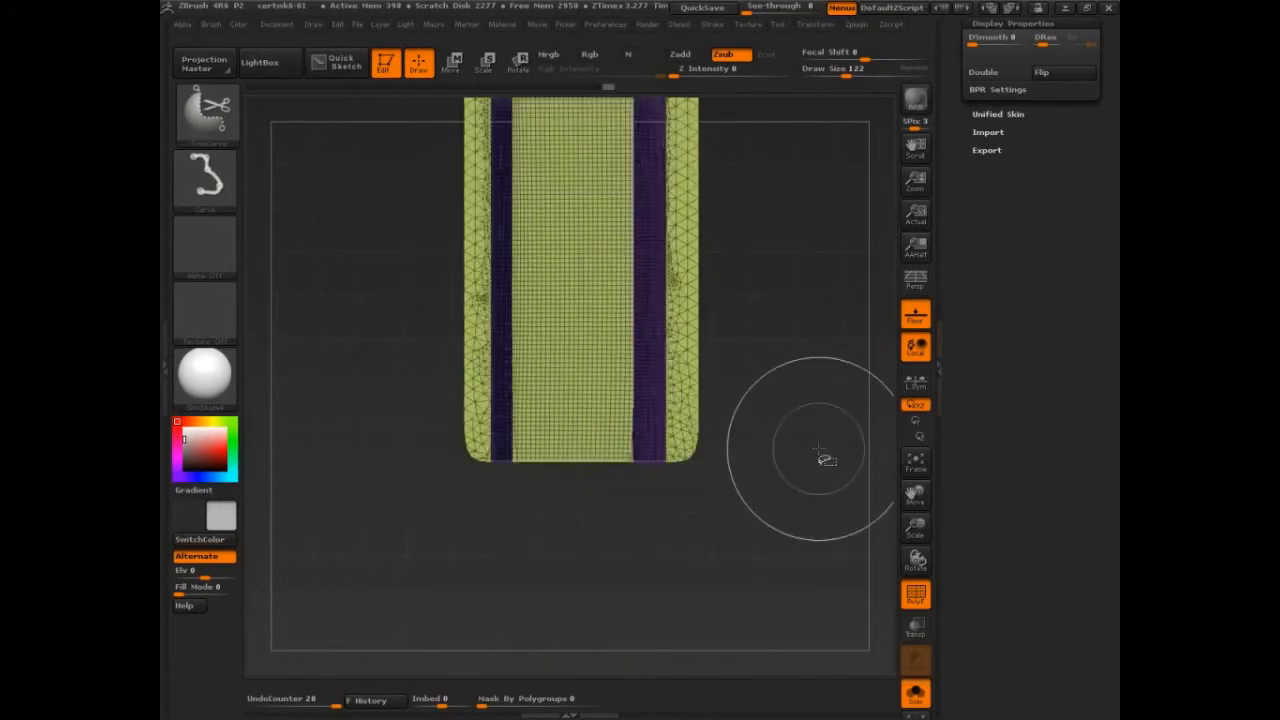
left_click_drag(819, 449, 420, 449, "ctrl+shift")
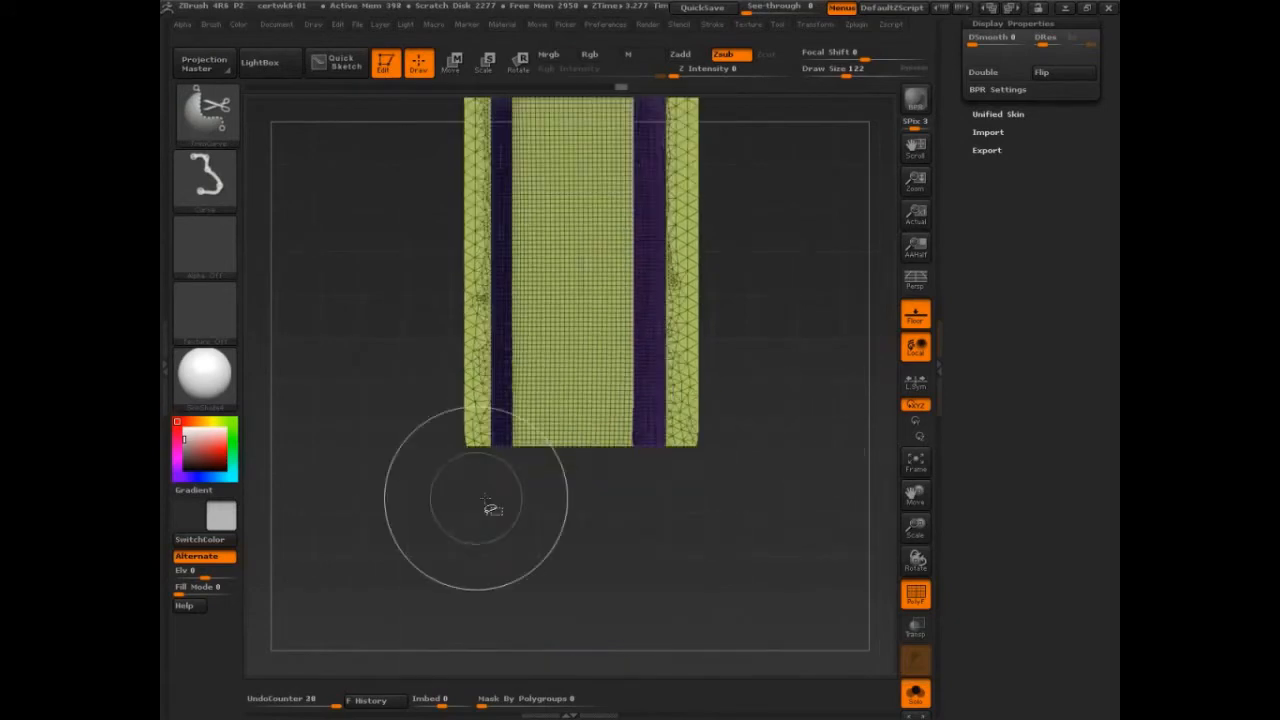
left_click_drag(790, 432, 379, 432, "ctrl+shift")
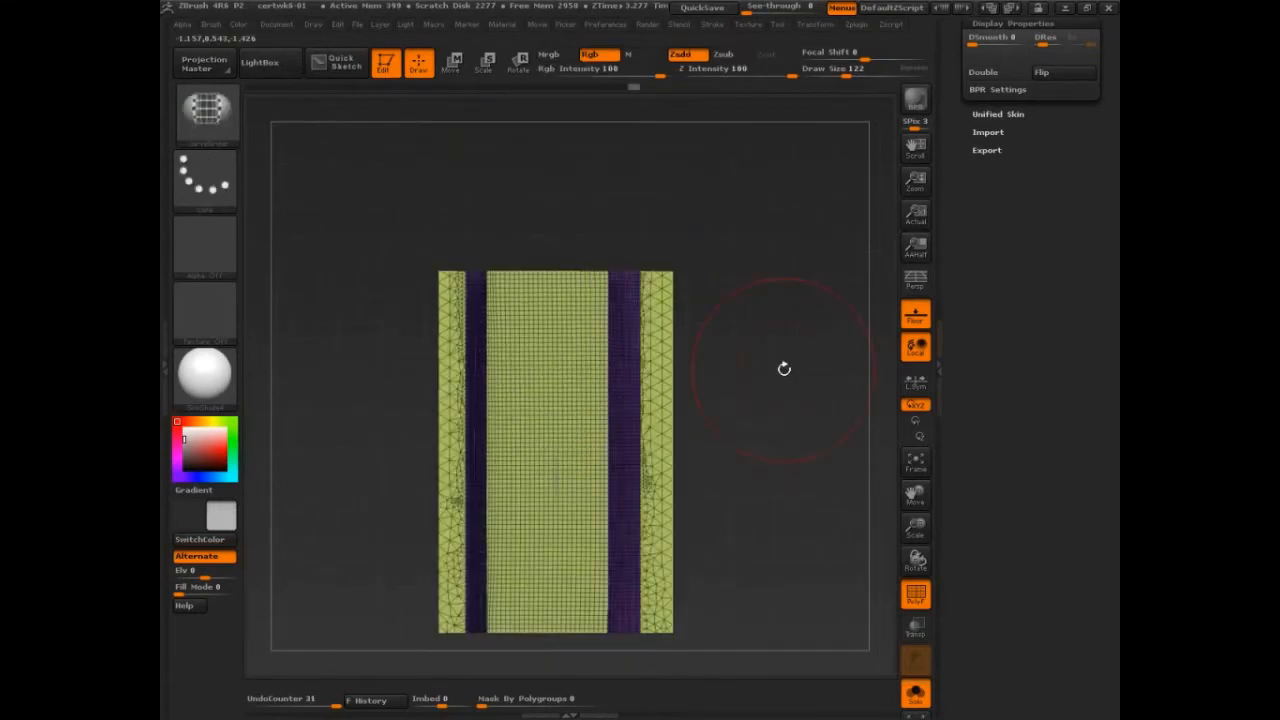
Step: Examine the sharp edges around the trimmed end faces, with the PolyFrame display turned off
left_click_drag(784, 369, 771, 446)
key("ctrl+shift+d")
mouse_move(450, 240)
left_mouse_down()
mouse_move(468, 374)
mouse_move(502, 268)
mouse_move(482, 259)
mouse_move(543, 237)
mouse_move(674, 246)
left_mouse_up()
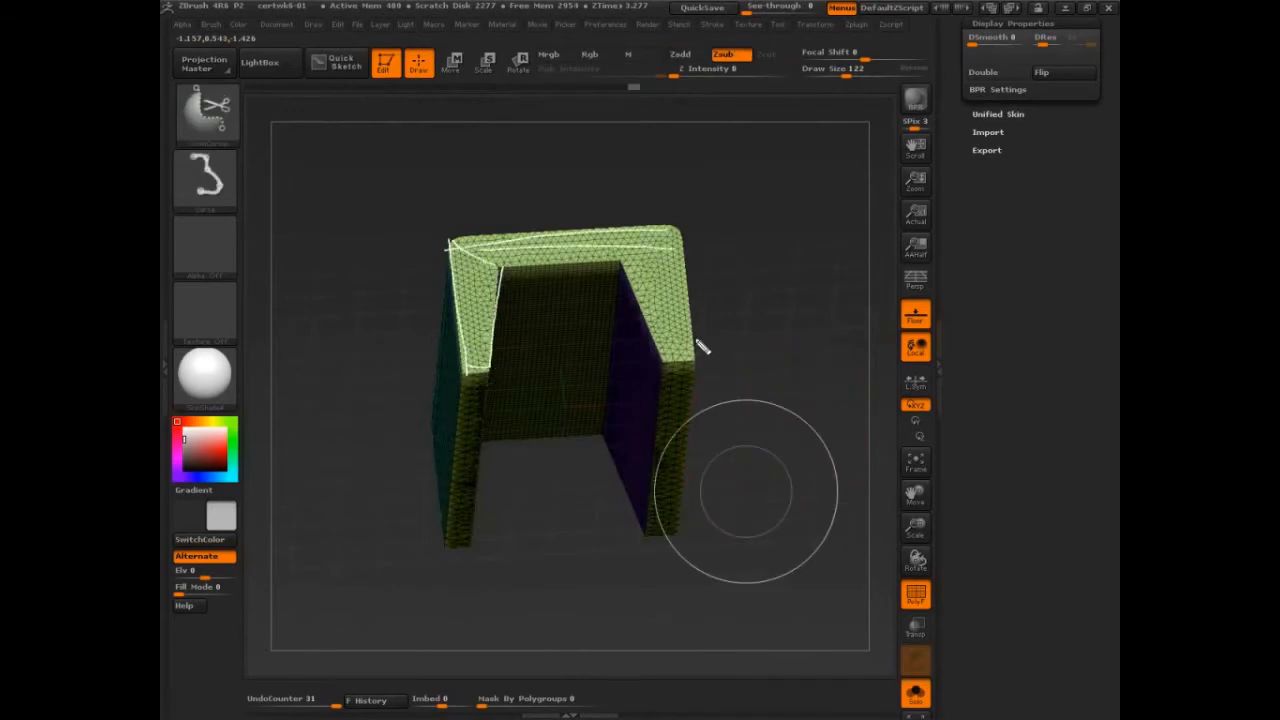
key("Escape")
left_click_drag(815, 371, 757, 443)
key("shift+f")
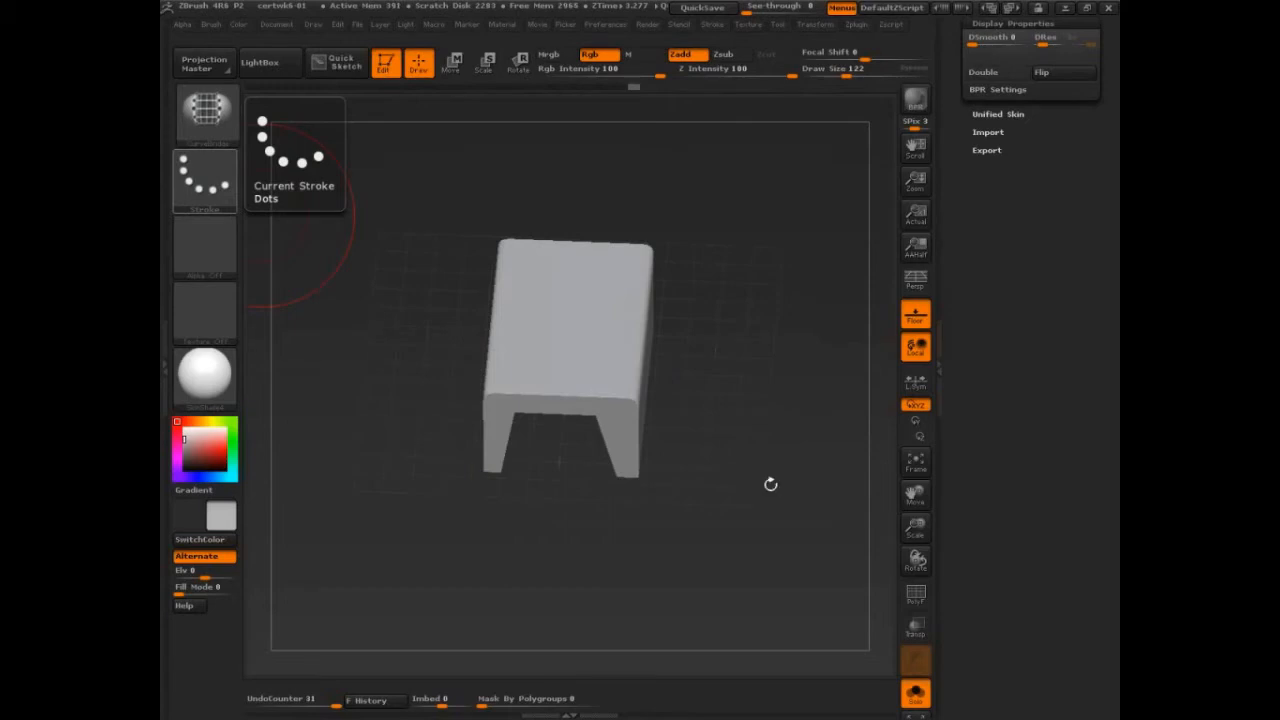
mouse_move(770, 484)
right_mouse_down()
mouse_move(788, 523)
mouse_move(810, 487)
right_mouse_up()
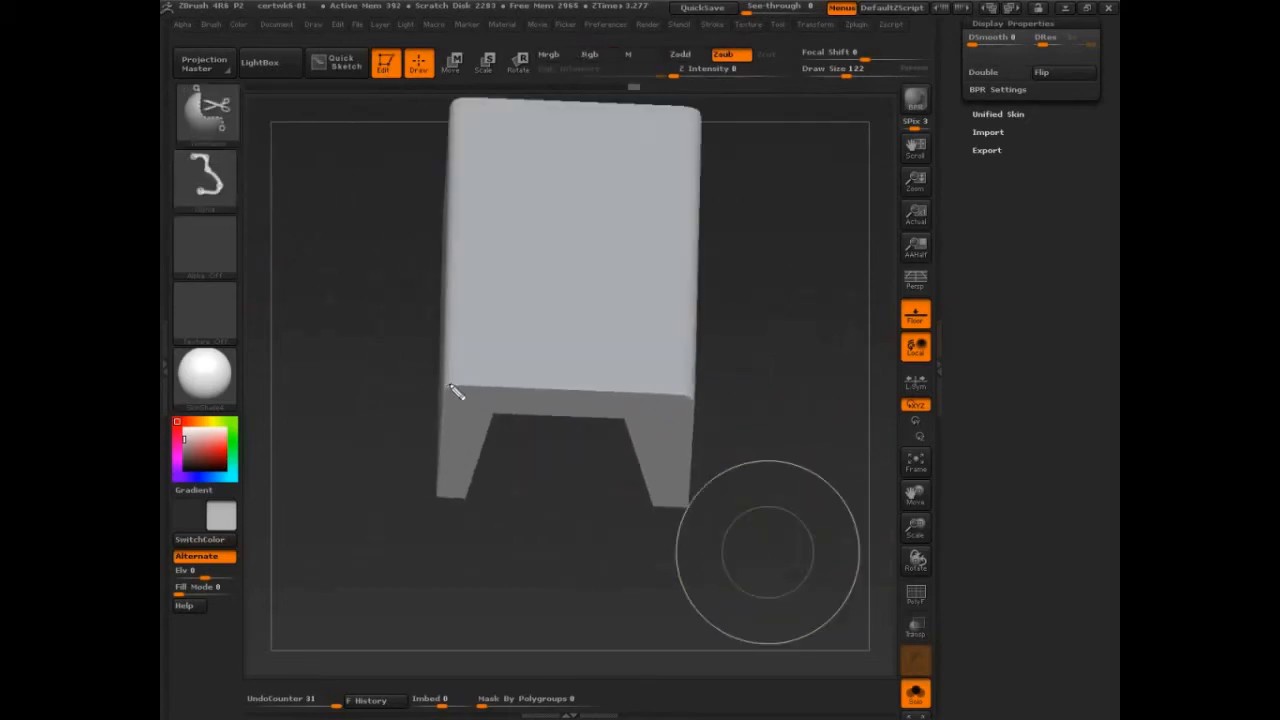
mouse_move(447, 386)
left_mouse_down("ctrl+shift")
mouse_move(692, 400)
mouse_move(687, 488)
left_mouse_up("ctrl+shift")
right_click_drag(786, 531, 792, 548)
Step: Divide the block's mesh once to check how its trimmed edges subdivide, and undo the division
left_click_drag(1012, 60, 1014, 286)
left_click_drag(1068, 111, 1066, 201)
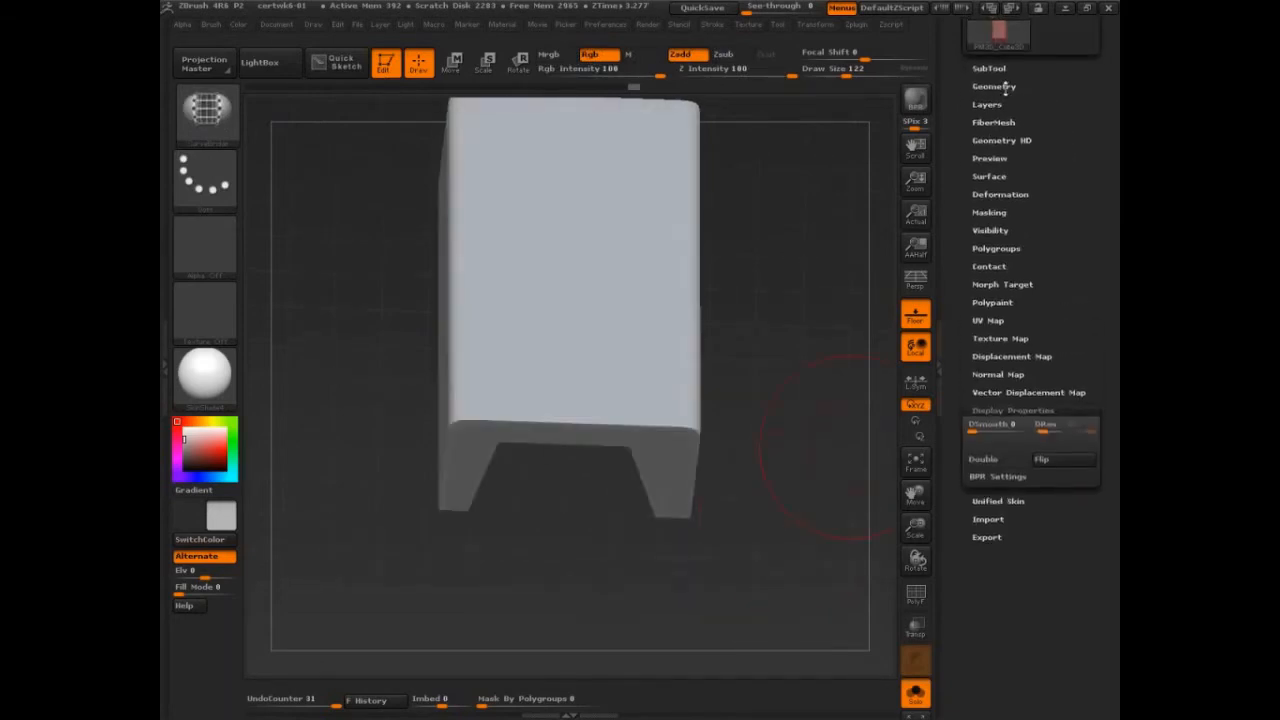
left_click(995, 86)
left_click(994, 212)
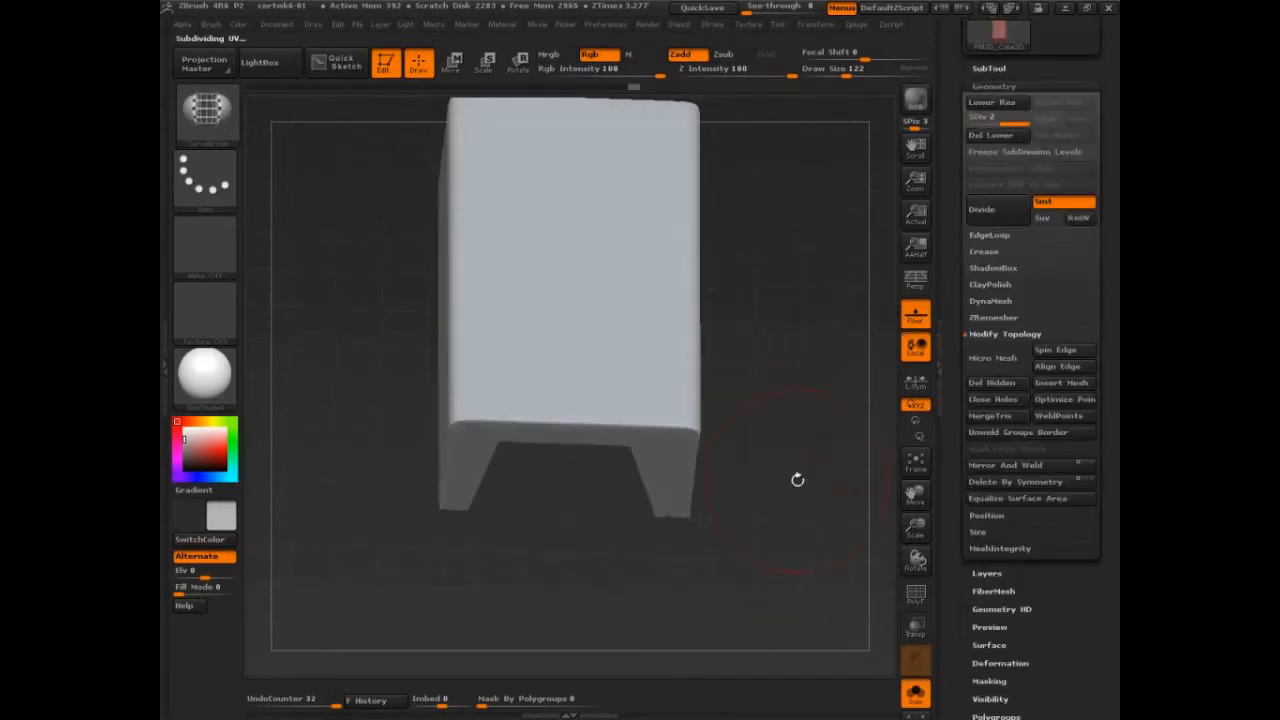
mouse_move(797, 477)
left_mouse_down()
mouse_move(806, 460)
mouse_move(825, 481)
mouse_move(798, 474)
left_mouse_up()
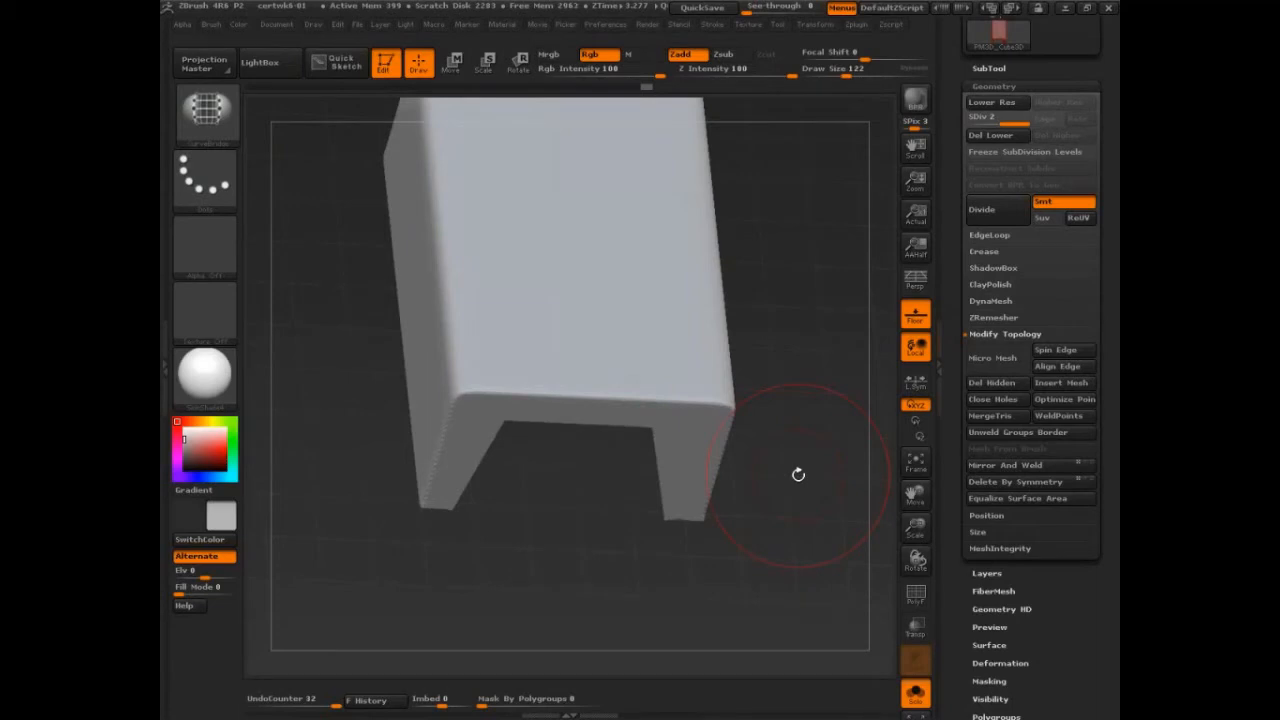
mouse_move(798, 474)
left_mouse_down()
mouse_move(811, 480)
mouse_move(806, 466)
left_mouse_up()
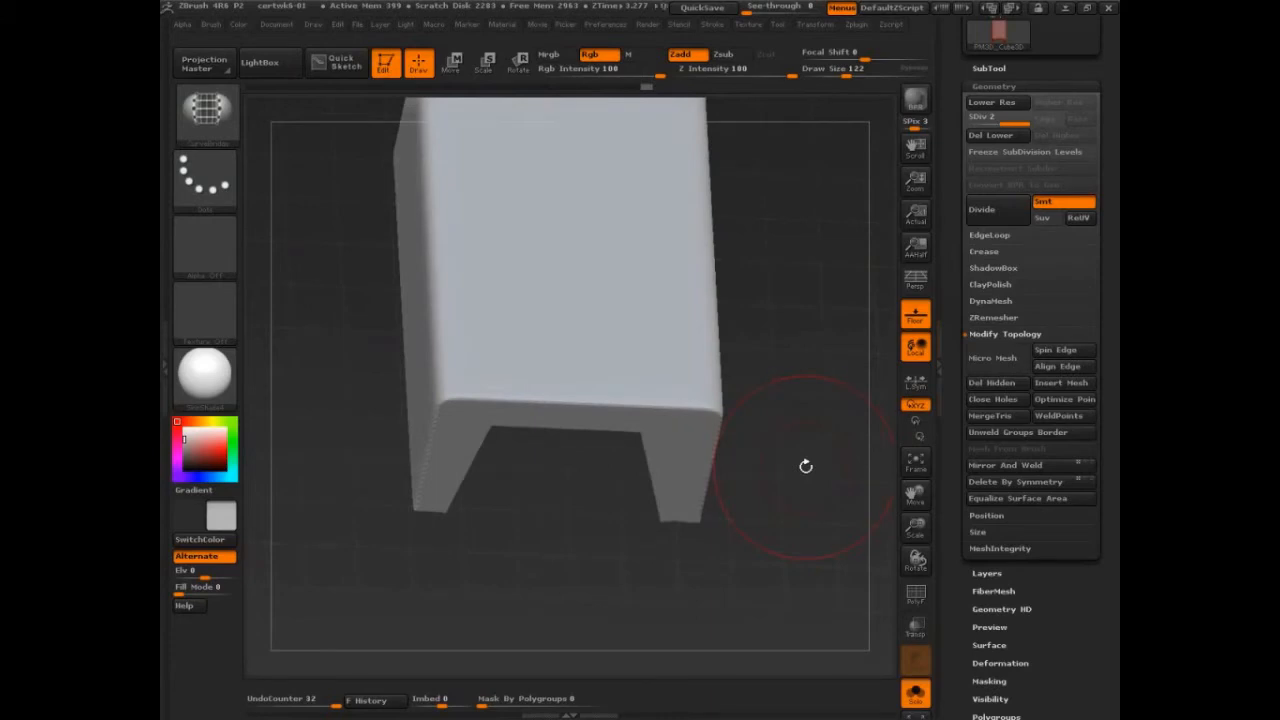
key("ctrl+z")
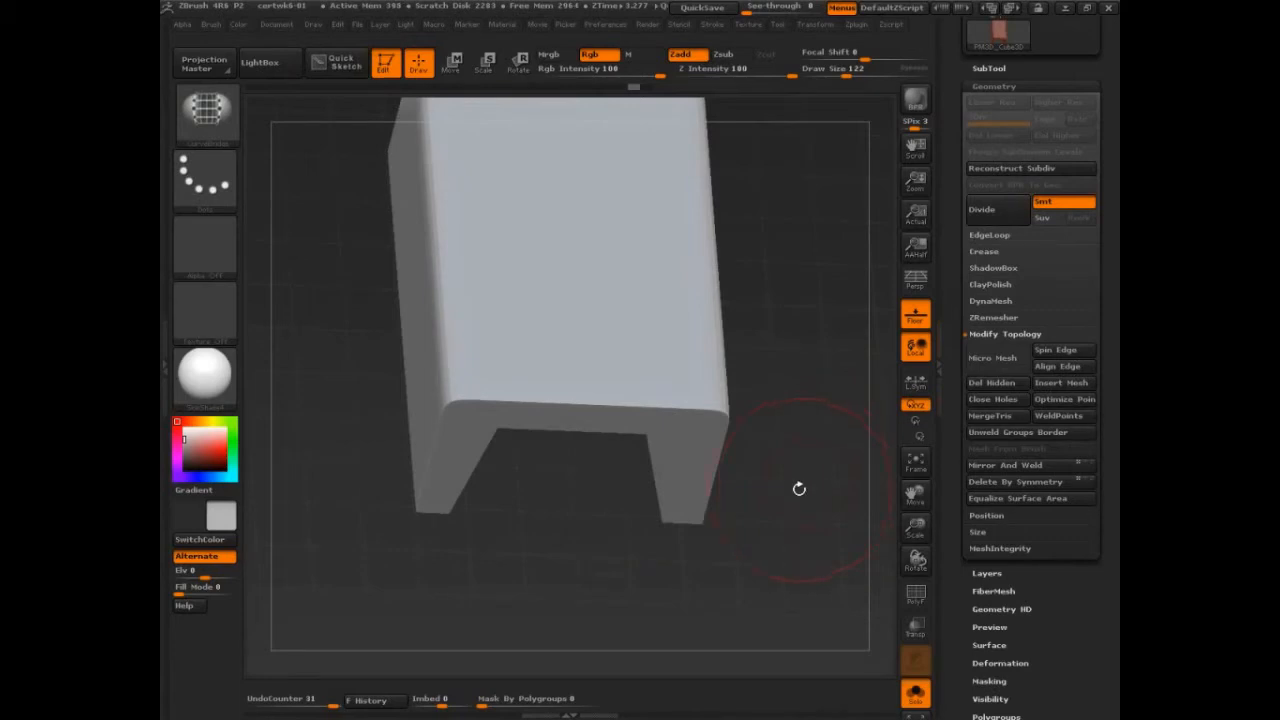
Step: Bevel the two vertical corners at one end of the block with angled TrimCurve cuts
mouse_move(800, 489)
left_mouse_down()
mouse_move(817, 457)
mouse_move(796, 530)
mouse_move(808, 569)
mouse_move(816, 450)
mouse_move(836, 556)
mouse_move(787, 518)
mouse_move(700, 532)
left_mouse_up()
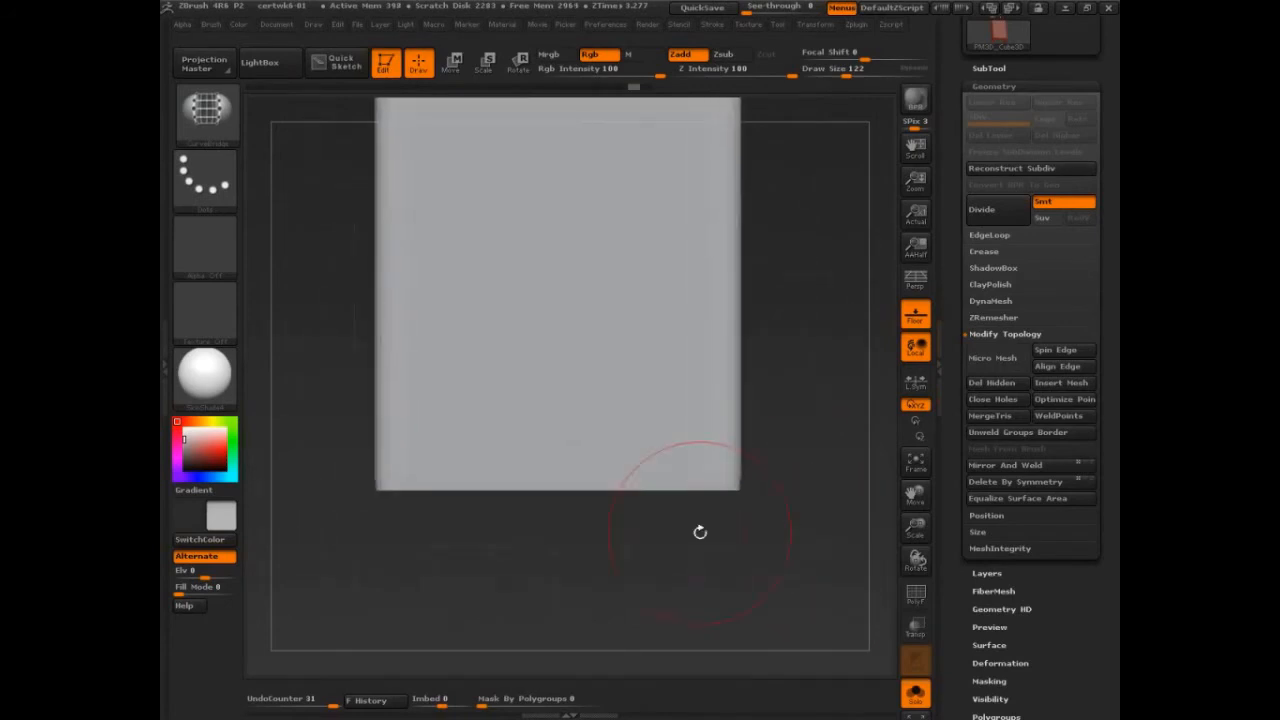
left_click_drag(772, 433, 708, 524, "ctrl+shift")
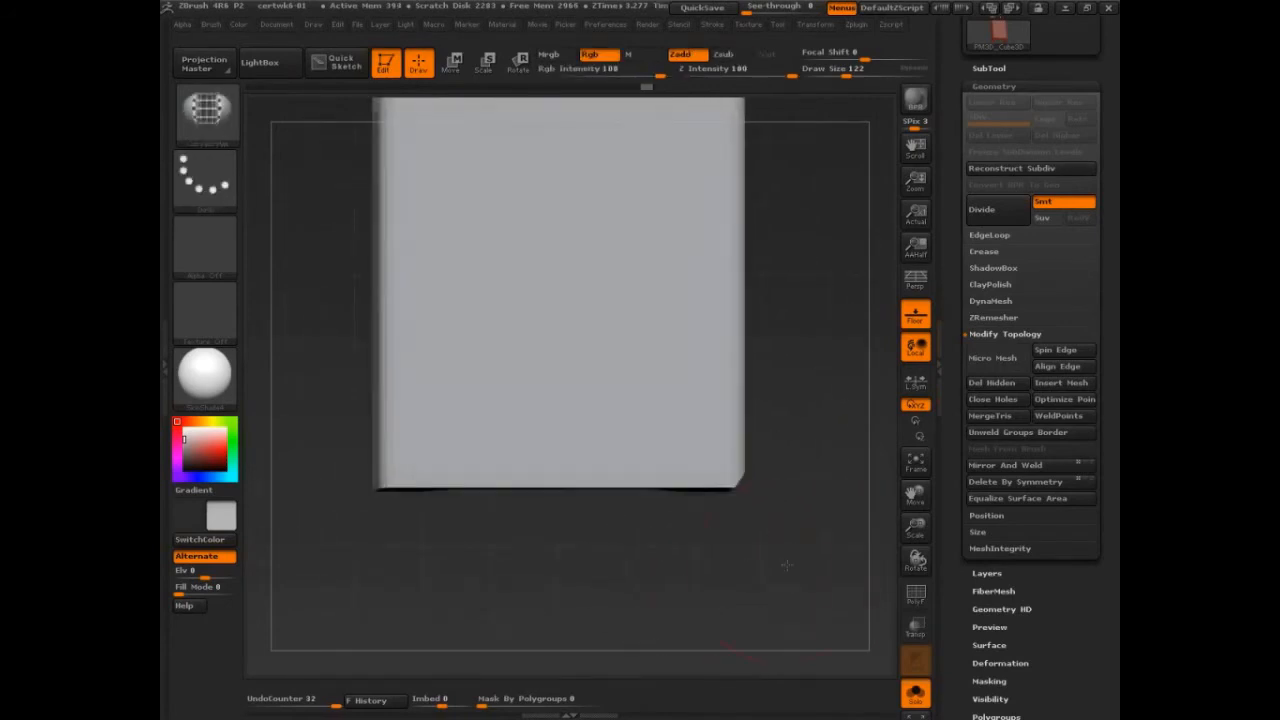
mouse_move(698, 584)
left_mouse_down()
mouse_move(780, 443)
mouse_move(815, 540)
left_mouse_up()
left_click_drag(569, 614, 635, 574, "alt")
left_click_drag(470, 543, 398, 479, "ctrl+shift")
Step: Bevel the end face's top edge and upper corners with angled TrimCurve cuts
mouse_move(515, 567)
left_mouse_down()
mouse_move(558, 610)
mouse_move(557, 186)
mouse_move(616, 233)
left_mouse_up()
key("ctrl+z")
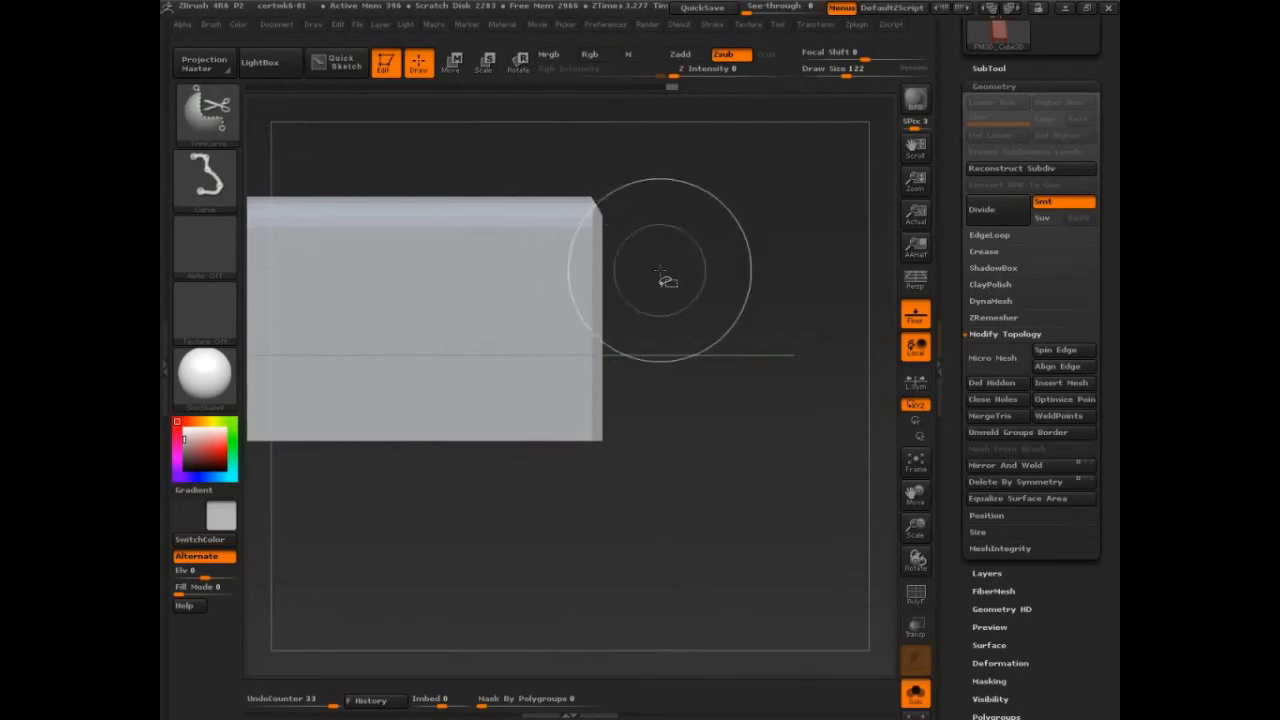
left_click_drag(783, 308, 742, 324)
mouse_move(850, 238)
left_mouse_down()
mouse_move(834, 178)
mouse_move(804, 160)
left_mouse_up()
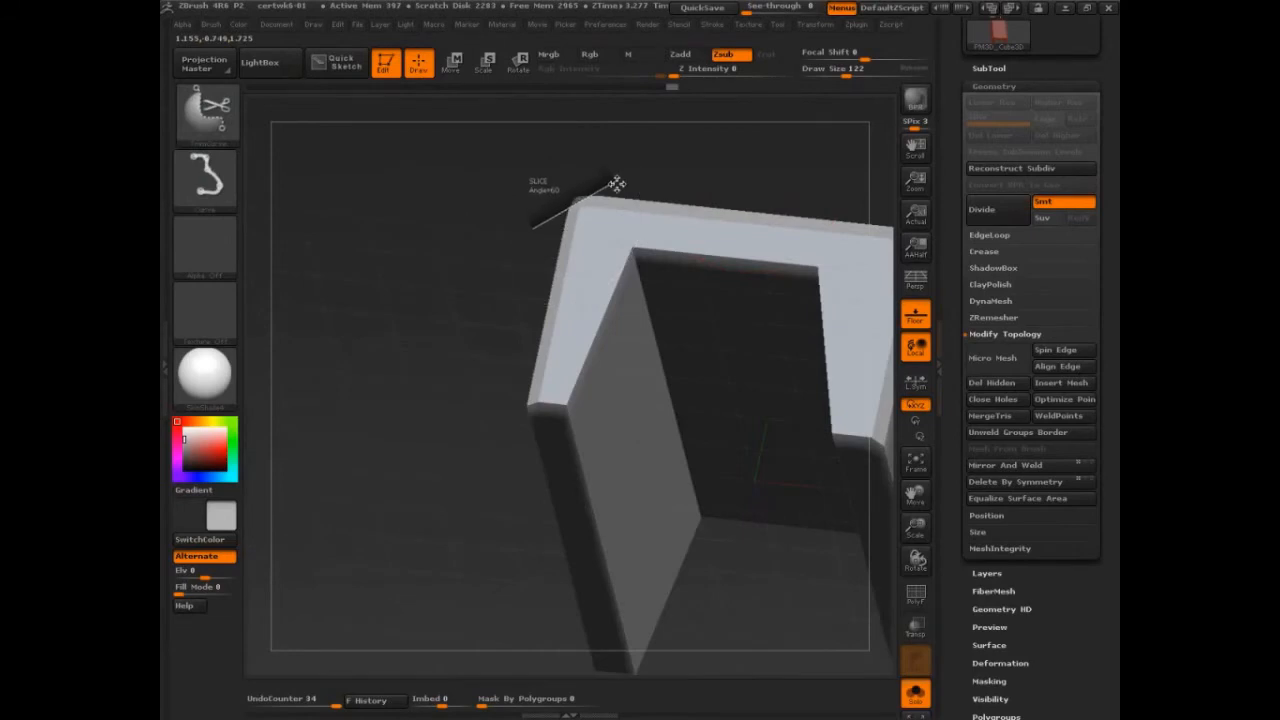
left_click_drag(618, 181, 619, 180, "ctrl+shift")
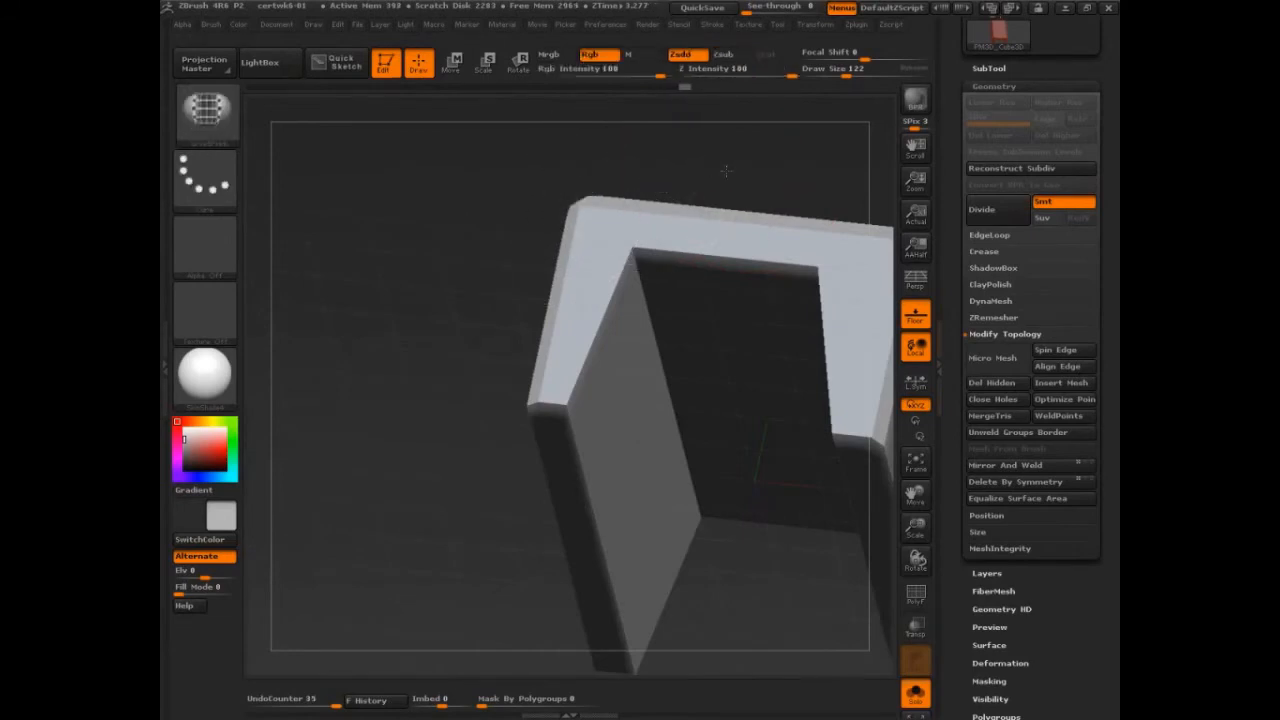
mouse_move(726, 171)
left_mouse_down()
mouse_move(788, 258)
mouse_move(818, 437)
mouse_move(763, 500)
mouse_move(657, 423)
mouse_move(748, 268)
left_mouse_up()
key("shift+f")
key("shift+f")
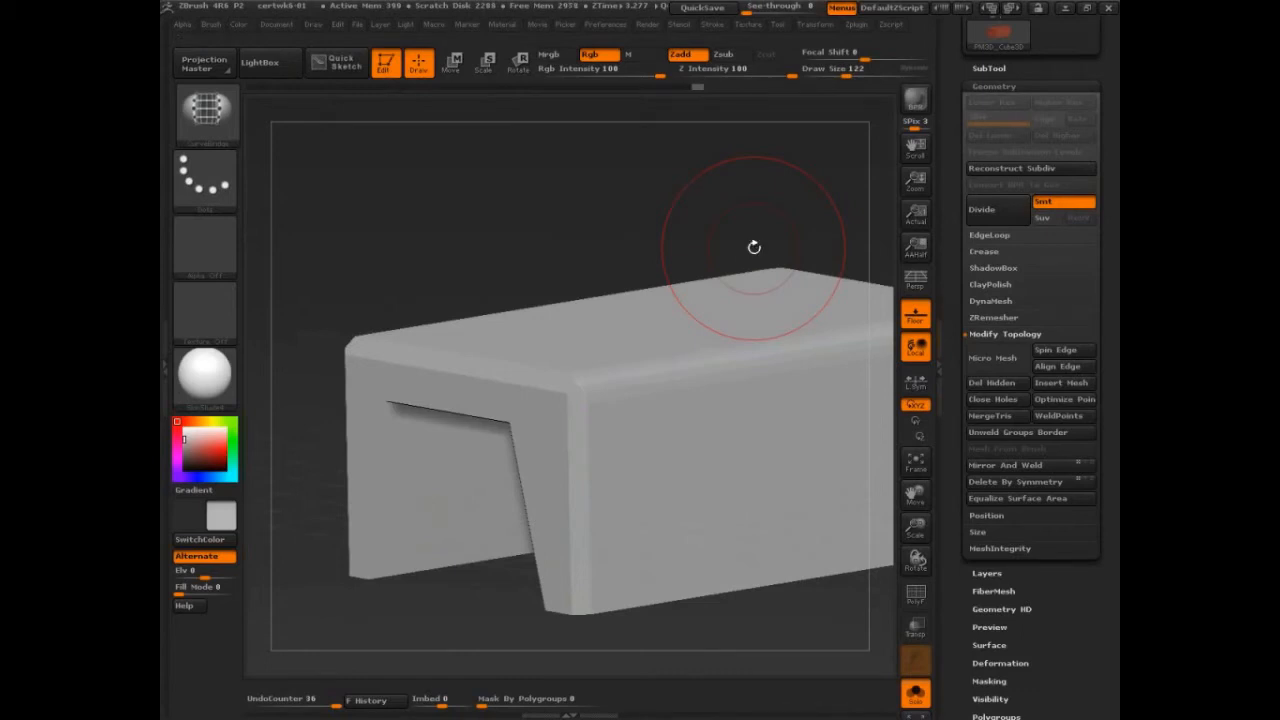
Step: Switch from the TrimCurve brush to the SliceCurve brush
left_click_drag(754, 247, 766, 243)
key("ctrl+shift")
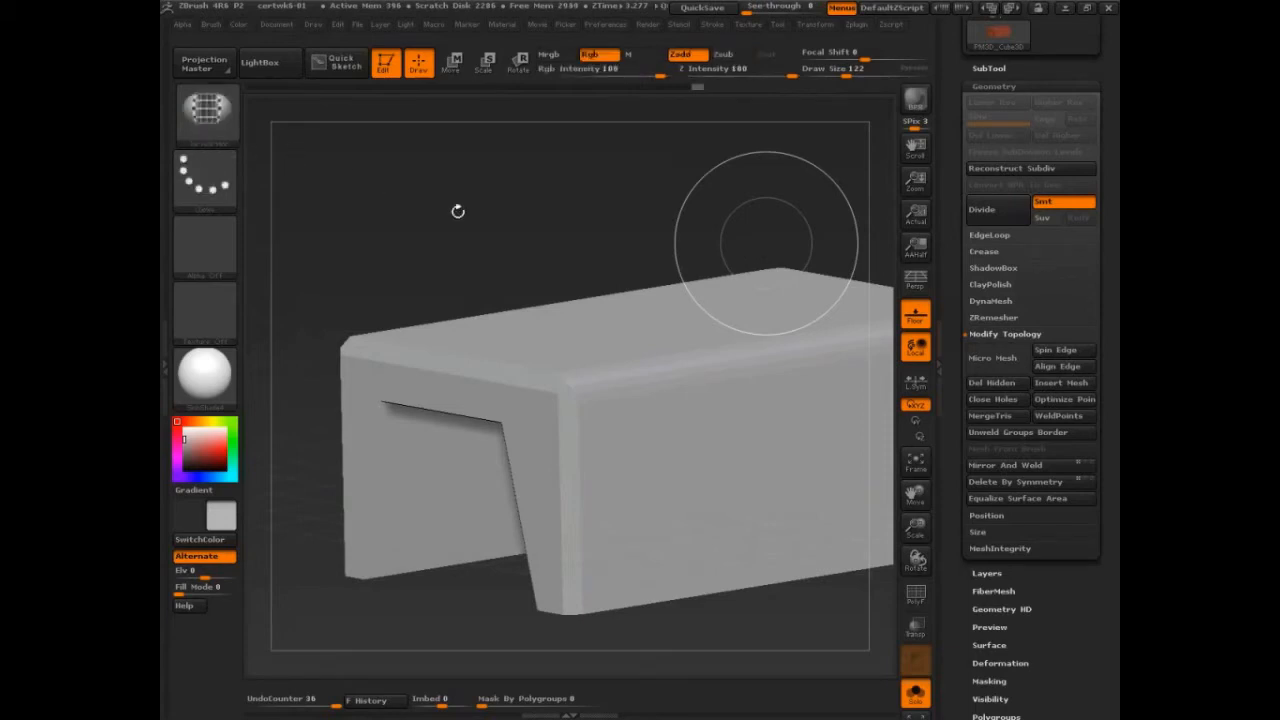
left_click_drag(457, 211, 400, 191)
left_click(210, 115)
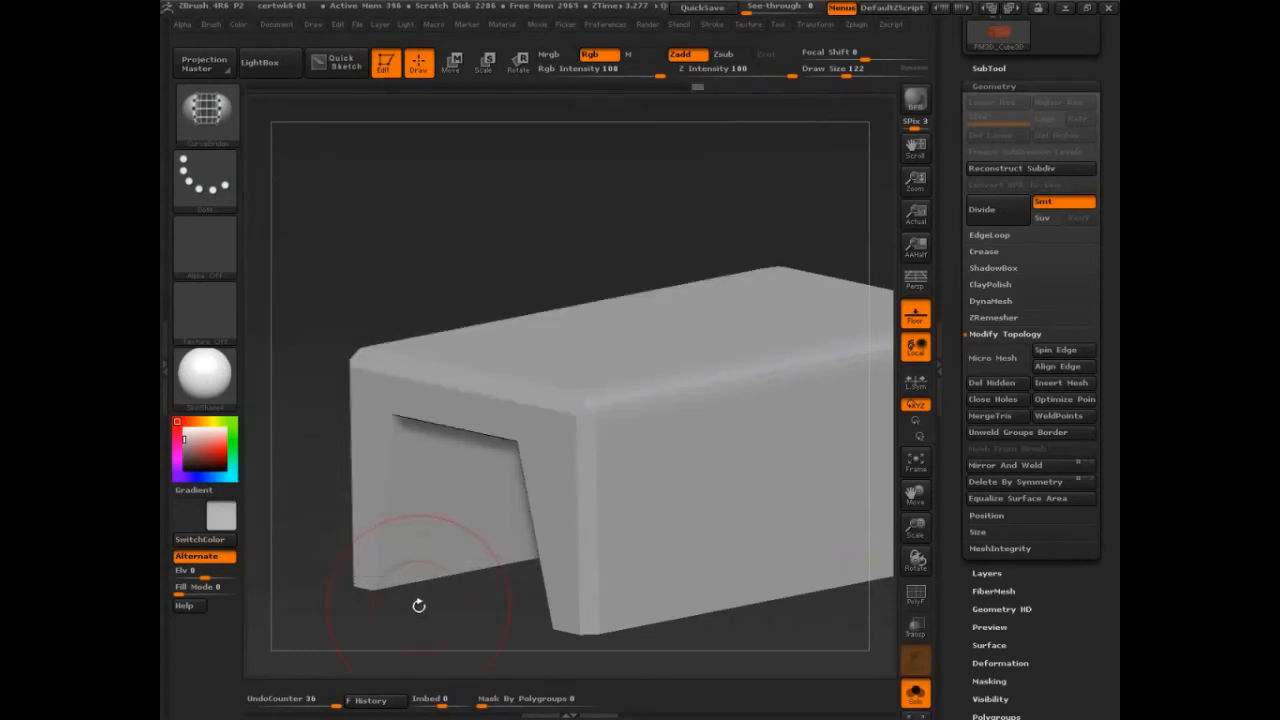
mouse_move(669, 237)
left_mouse_down("alt")
mouse_move(654, 217)
mouse_move(706, 177)
mouse_move(680, 176)
left_mouse_up("alt")
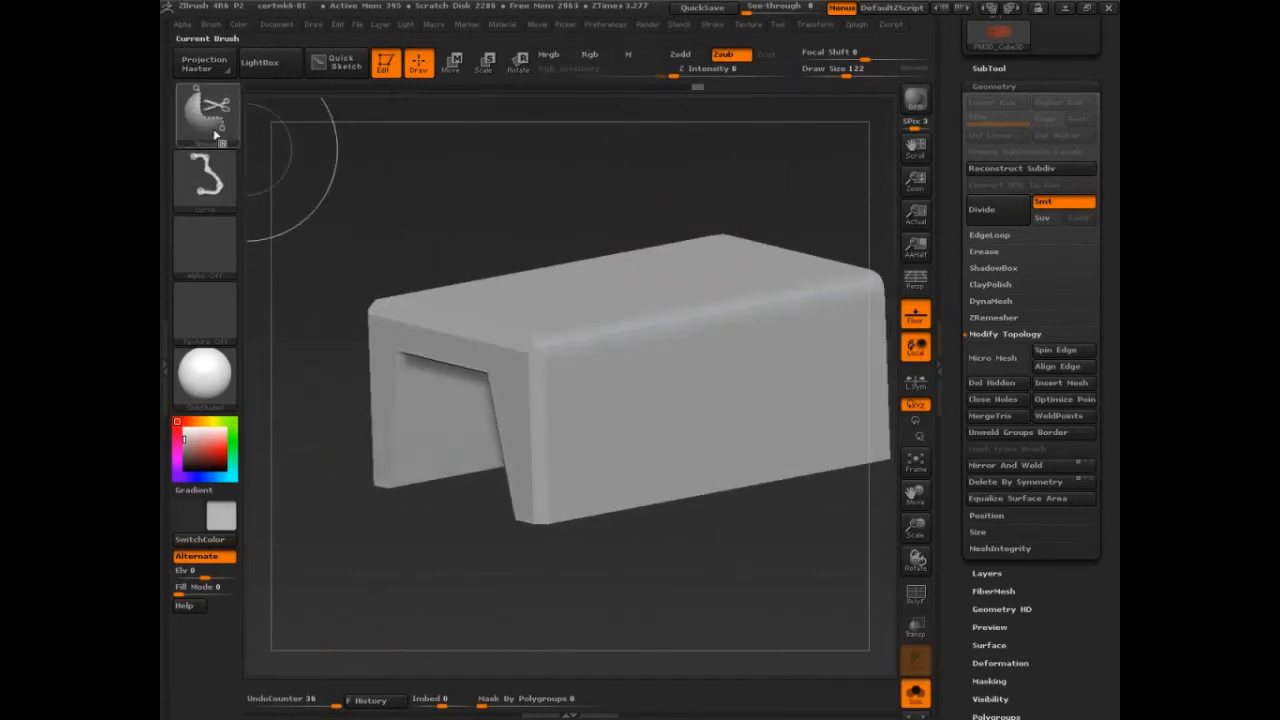
left_click(215, 120)
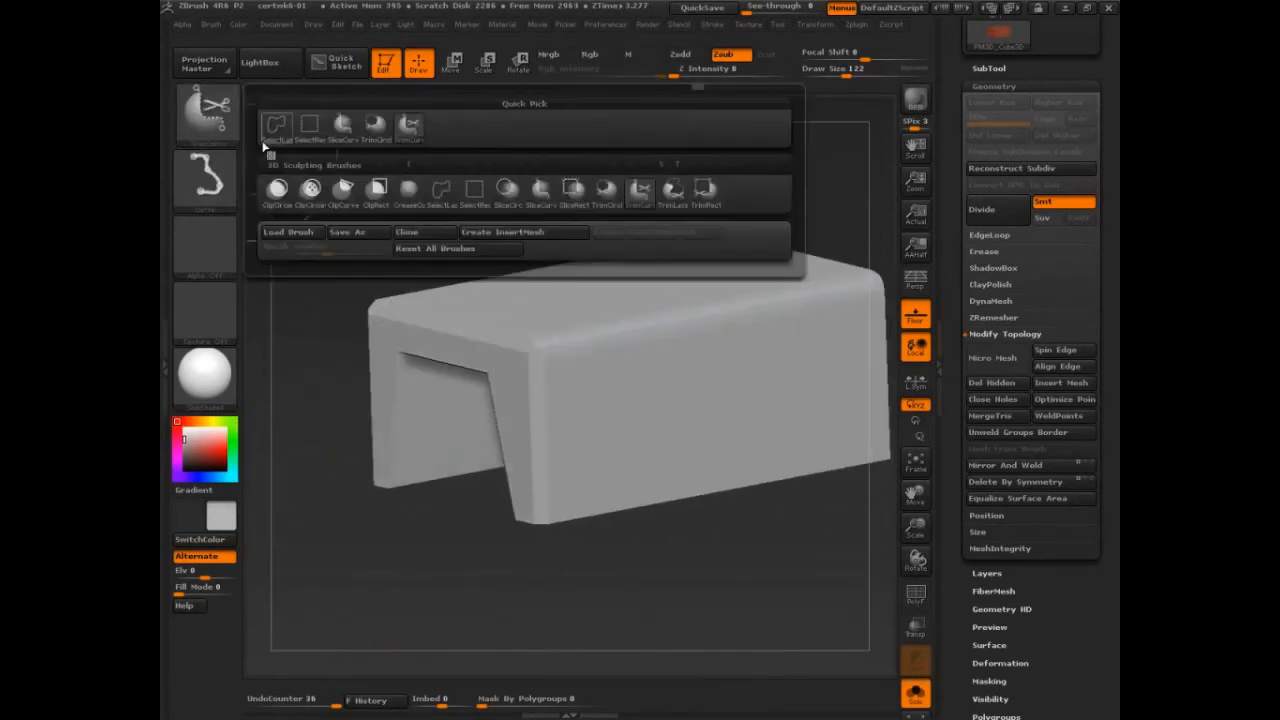
left_click(640, 193)
Step: Try a diagonal slice across the block near its unbevelled end, show its polygroups with PolyFrame, and undo the slice
mouse_move(804, 181)
left_mouse_down("shift")
mouse_move(814, 171)
mouse_move(766, 194)
mouse_move(809, 411)
mouse_move(780, 394)
mouse_move(823, 354)
left_mouse_up("shift")
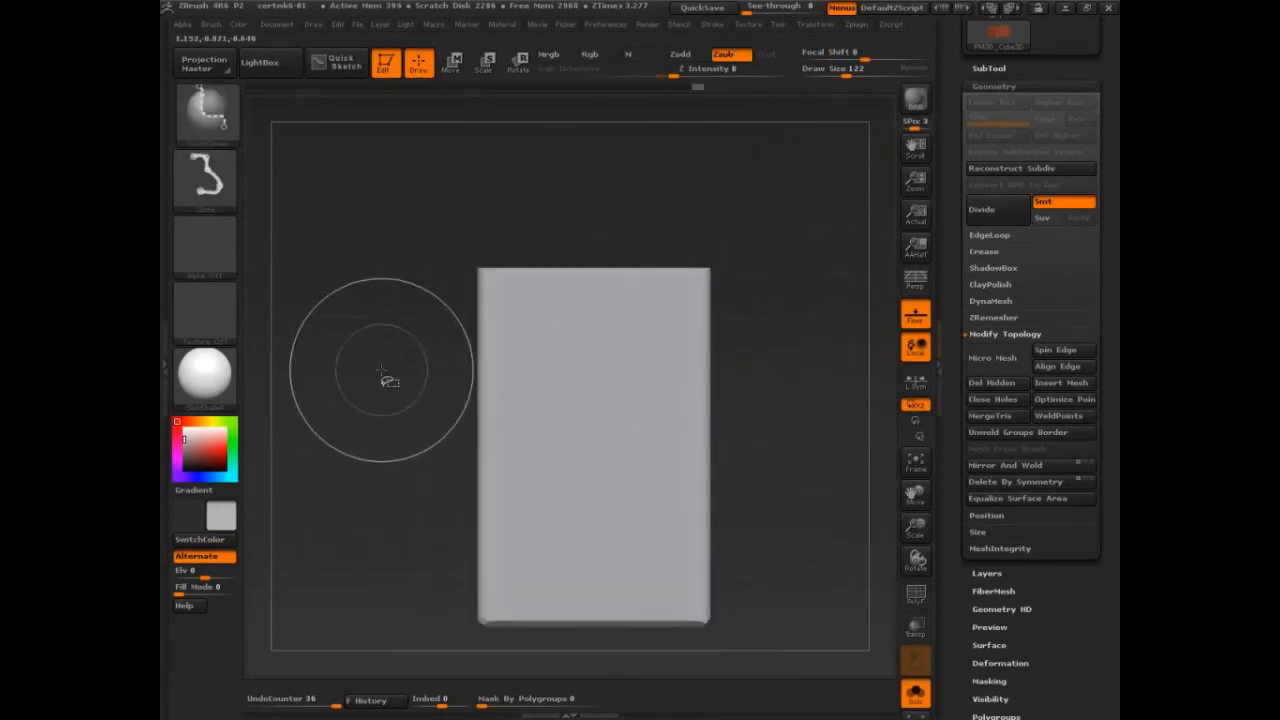
left_click_drag(381, 370, 781, 268, "ctrl+shift")
key("shift+f")
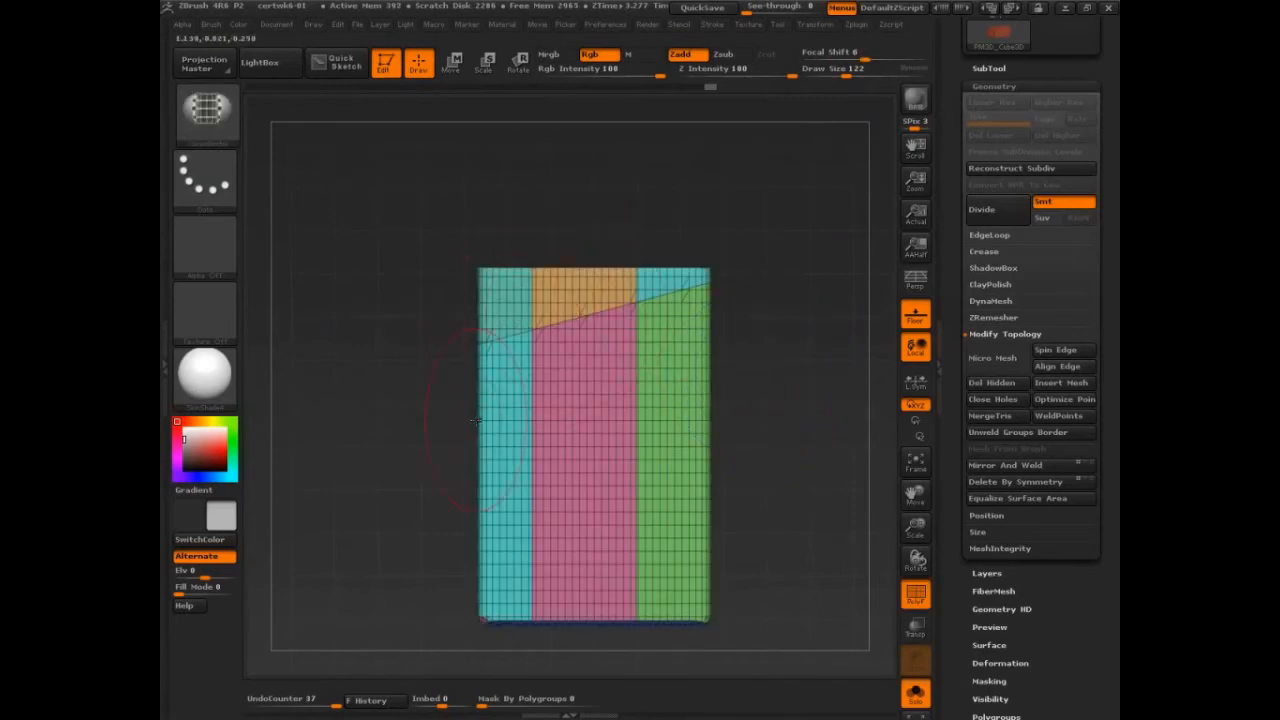
key("ctrl")
key("ctrl+z")
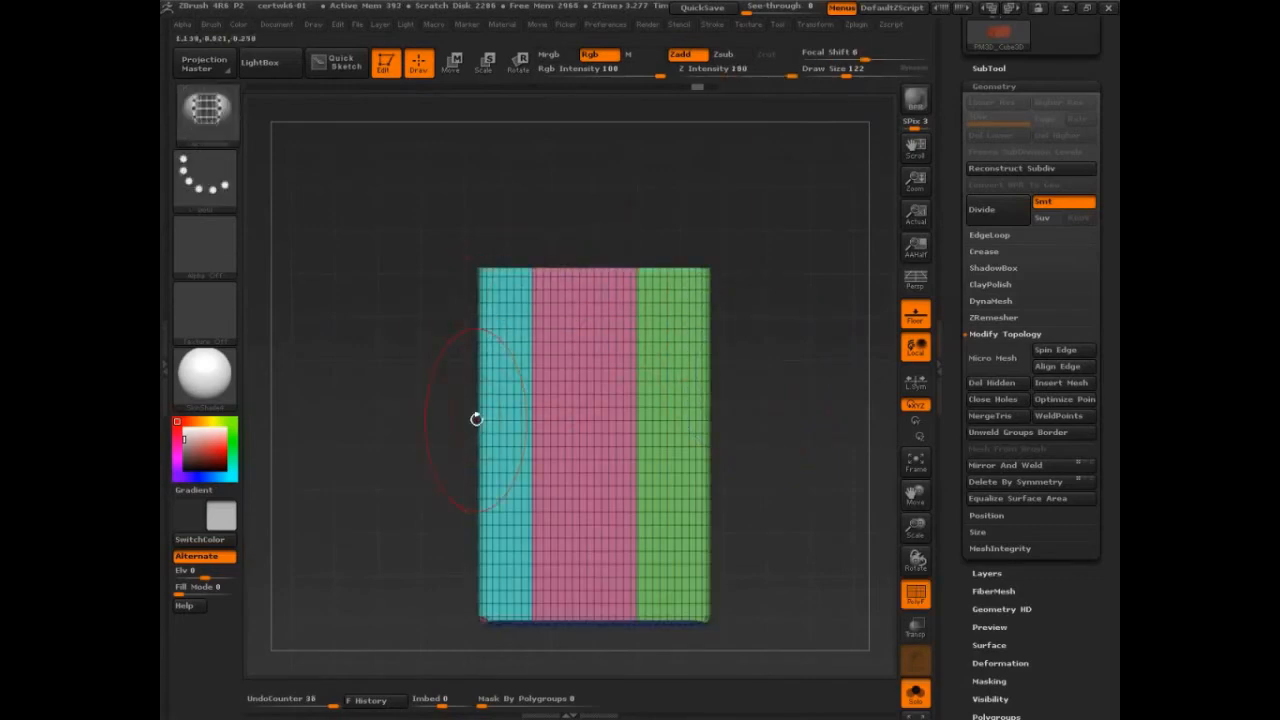
Step: Slice the vertical corner and adjoining strip at the unbevelled end into separate polygroups, and isolate those pieces
mouse_move(760, 430)
left_mouse_down()
mouse_move(814, 431)
mouse_move(843, 388)
mouse_move(840, 565)
left_mouse_up()
left_click_drag(411, 317, 531, 201, "ctrl+shift")
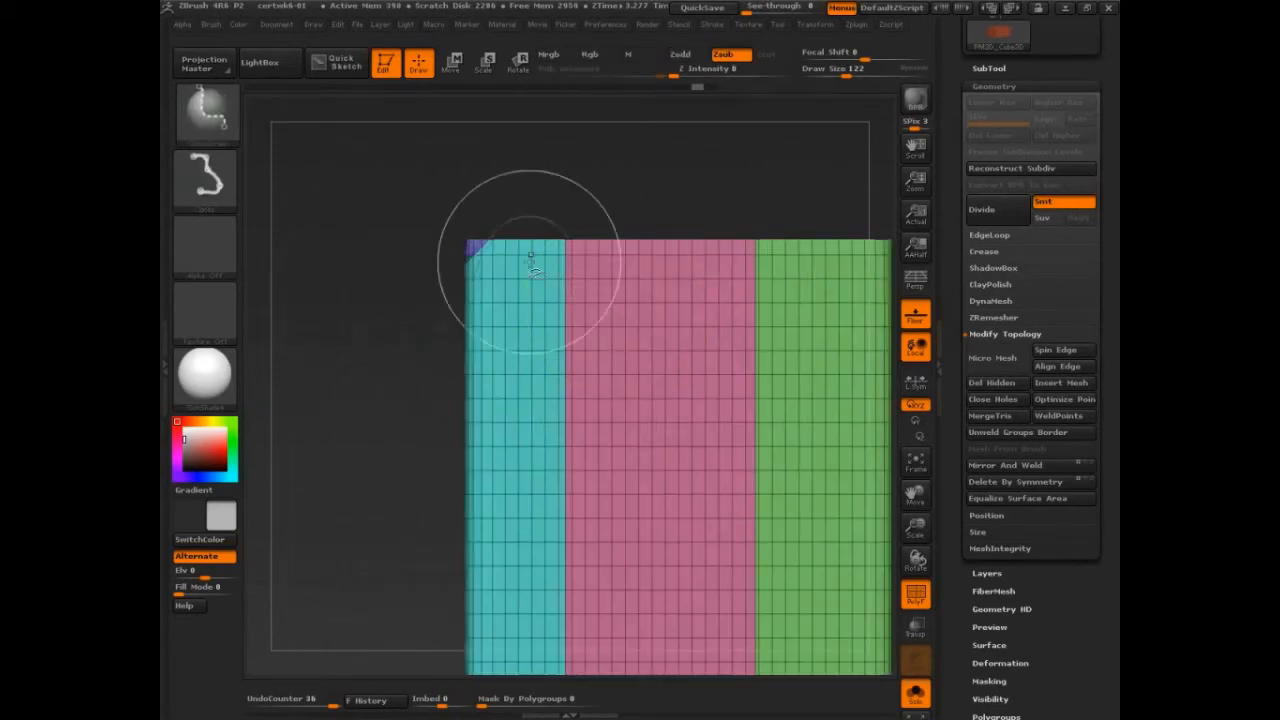
mouse_move(657, 184)
left_mouse_down()
mouse_move(783, 203)
mouse_move(793, 250)
left_mouse_up()
left_click_drag(490, 244, 400, 204)
key("ctrl+z")
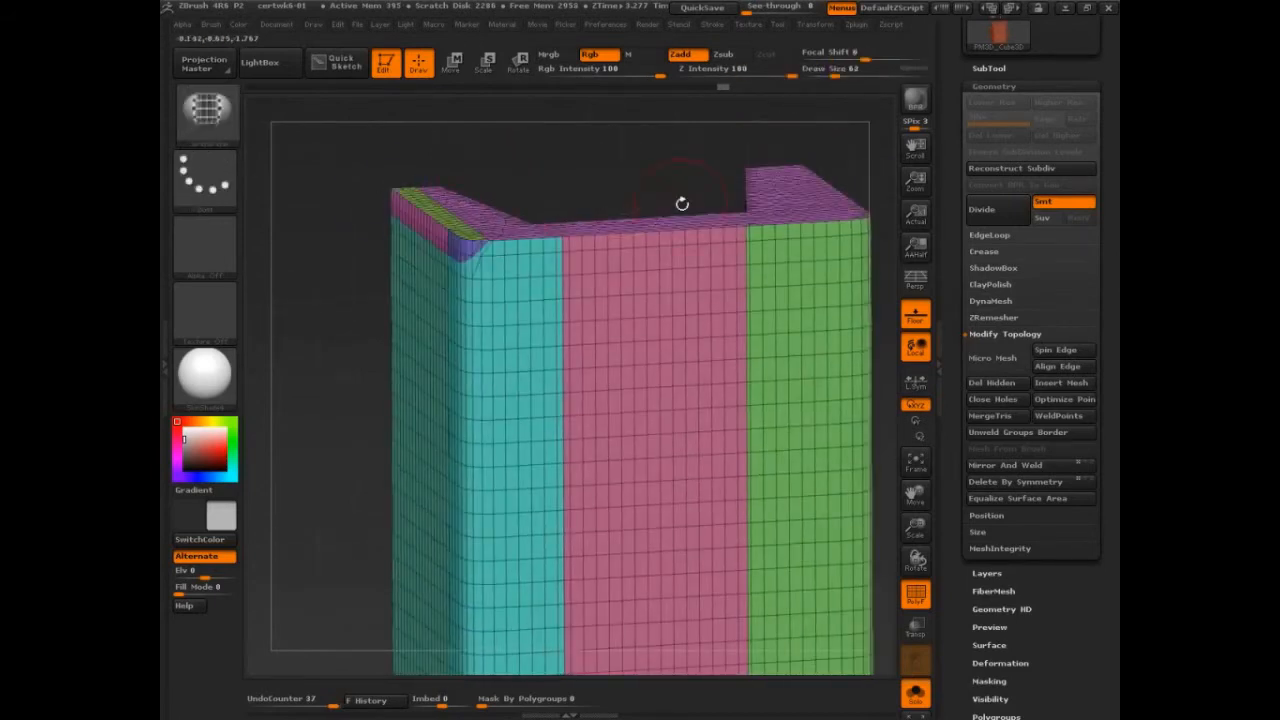
left_click(460, 245, "ctrl+shift")
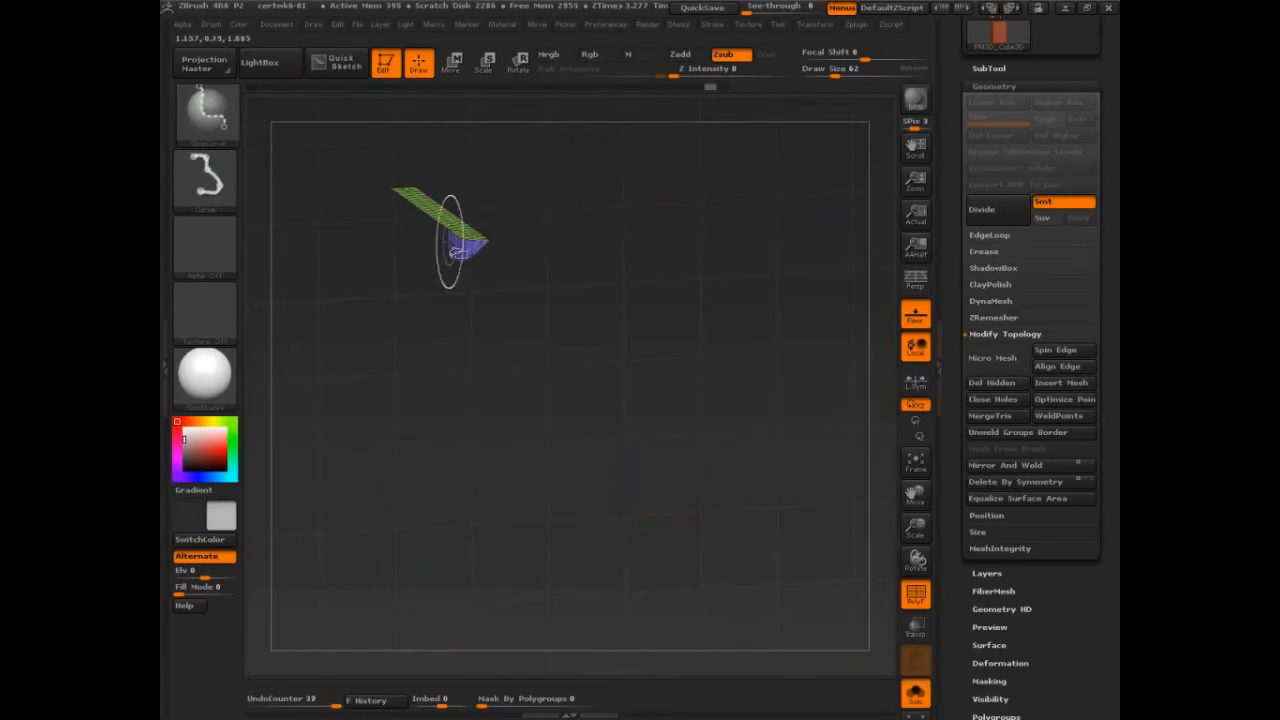
Step: Choose the SelectRect brush, merge the isolated corner pieces into one polygroup with GroupVisible, and unhide the rest of the block
left_click(207, 110)
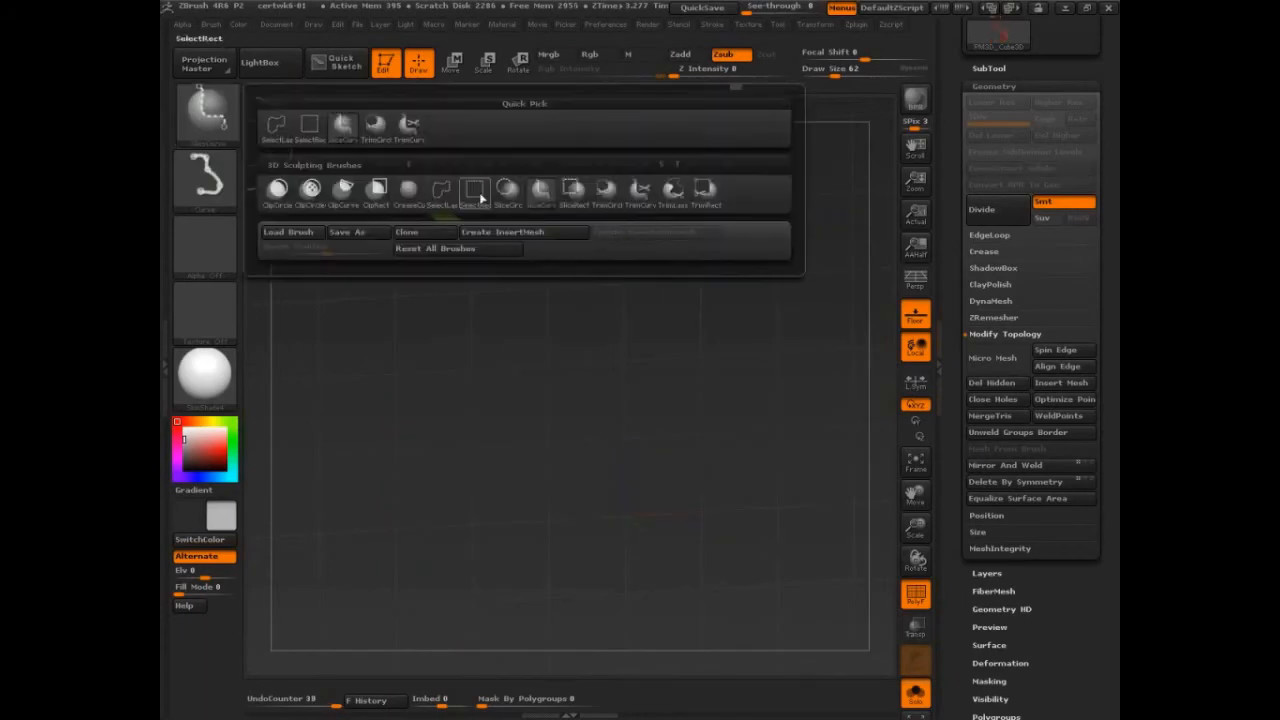
left_click(481, 196)
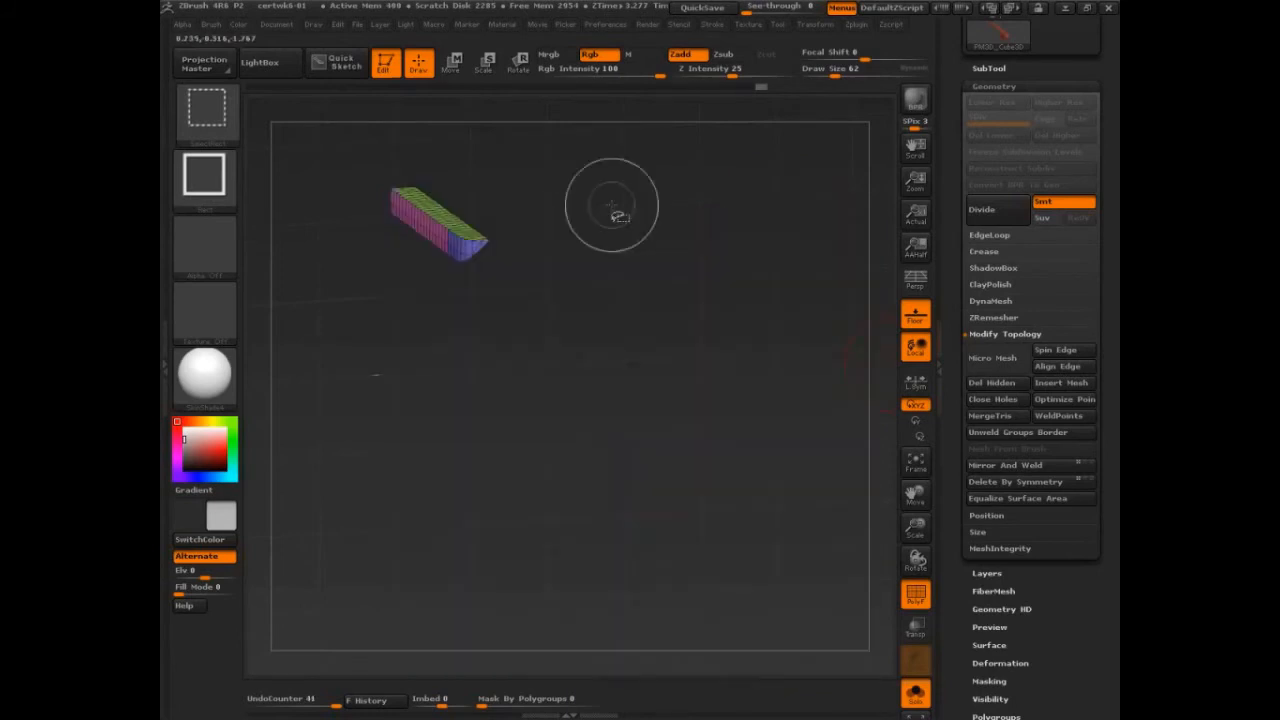
left_click_drag(1057, 622, 1030, 380)
left_click(1012, 440)
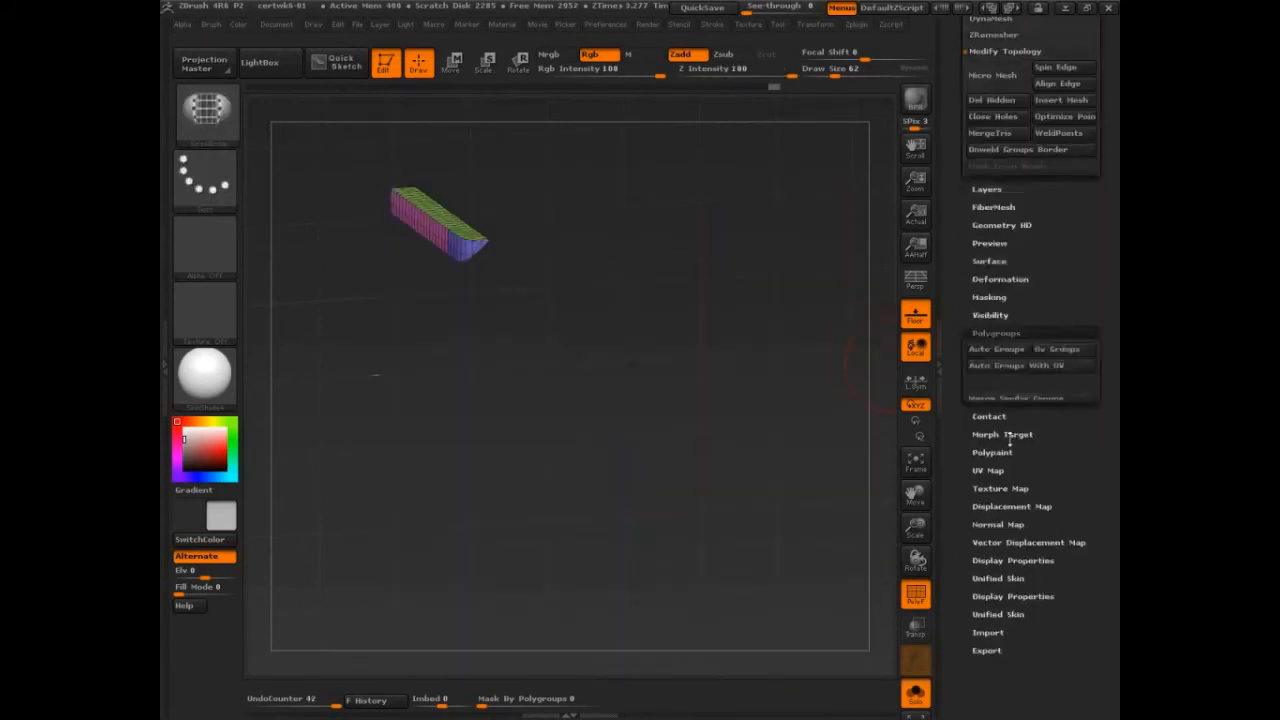
left_click(998, 171)
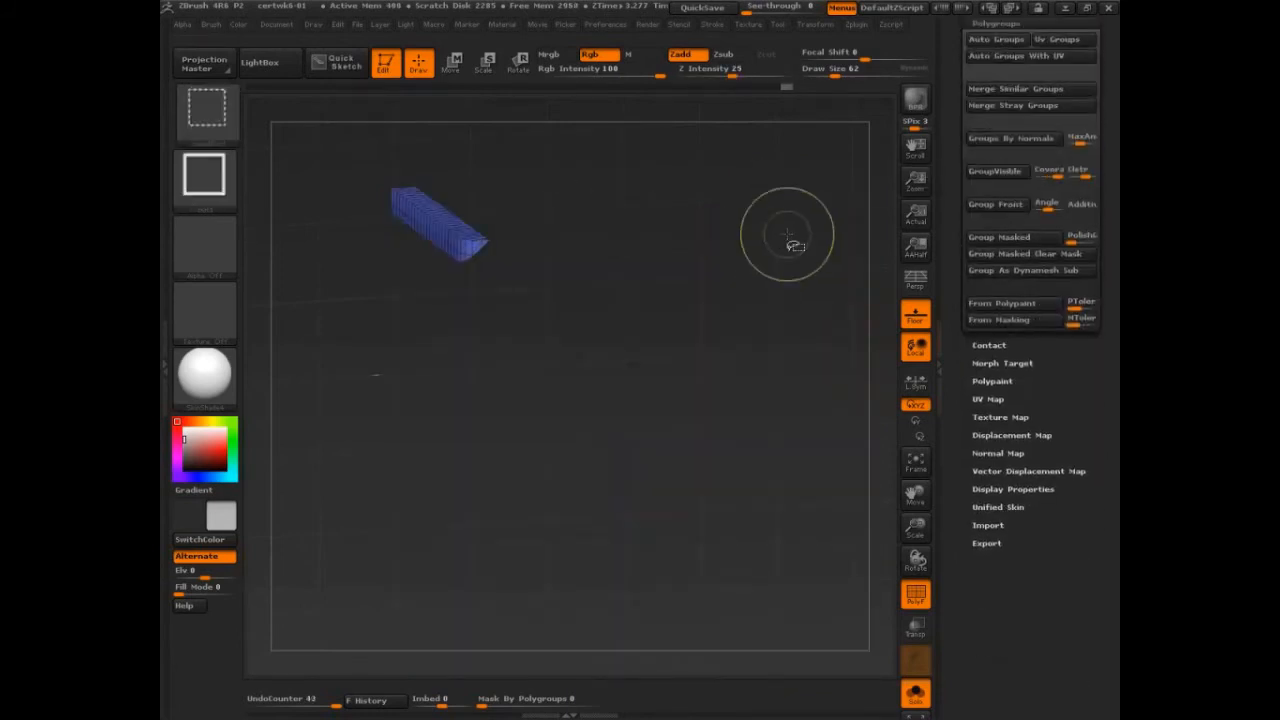
left_click(810, 258, "ctrl+shift")
left_click_drag(668, 172, 662, 185)
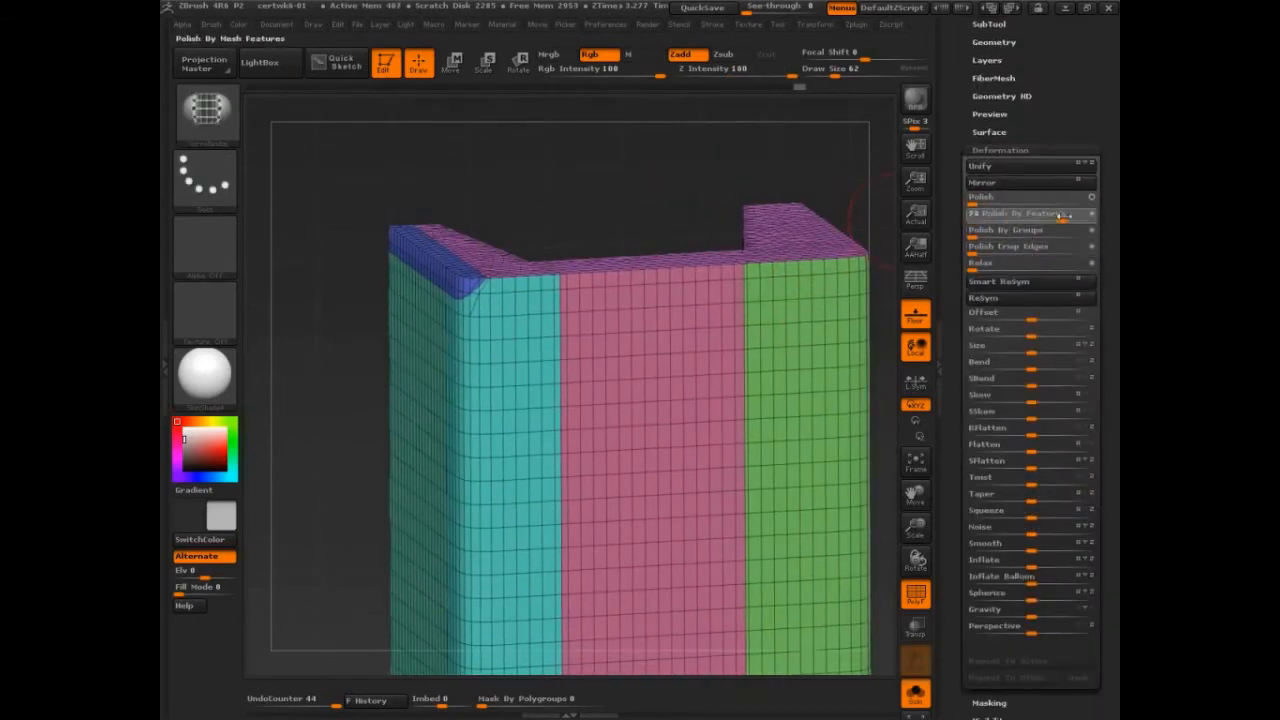
Step: Try Polish By Features on the block, inspect the smoothed corner without PolyFrame, and undo the polish
left_click_drag(1068, 215, 1070, 215)
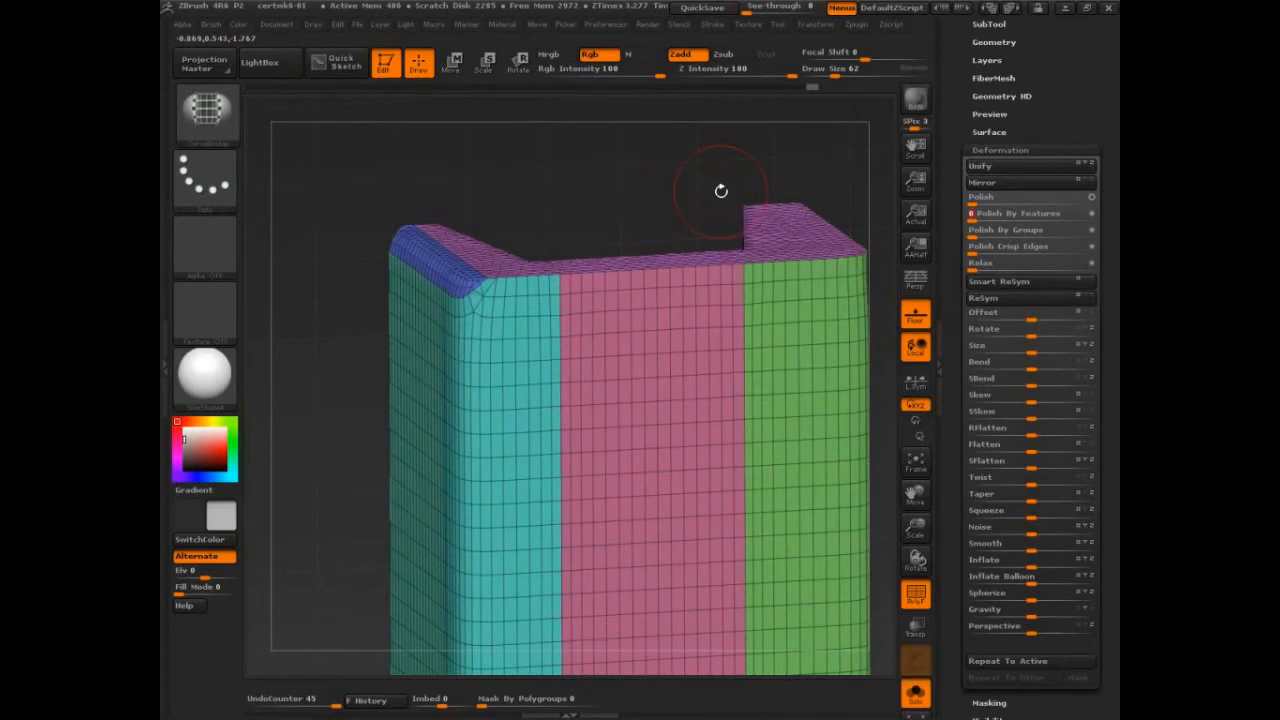
key("shift+f")
left_click_drag(701, 193, 693, 190)
key("ctrl+z")
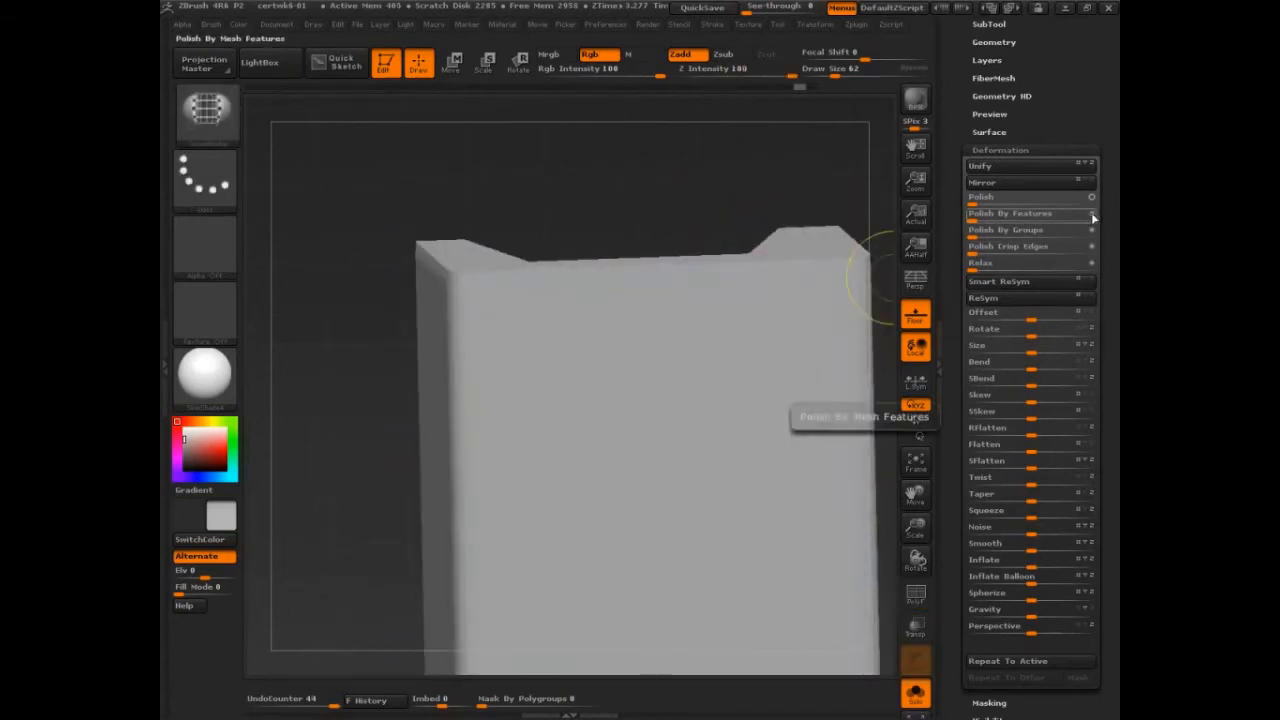
Step: Try Polish By Features in its alternate circle mode, compare the corner before and after, and undo it
left_click_drag(1091, 218, 985, 217)
left_click_drag(1095, 220, 1096, 220)
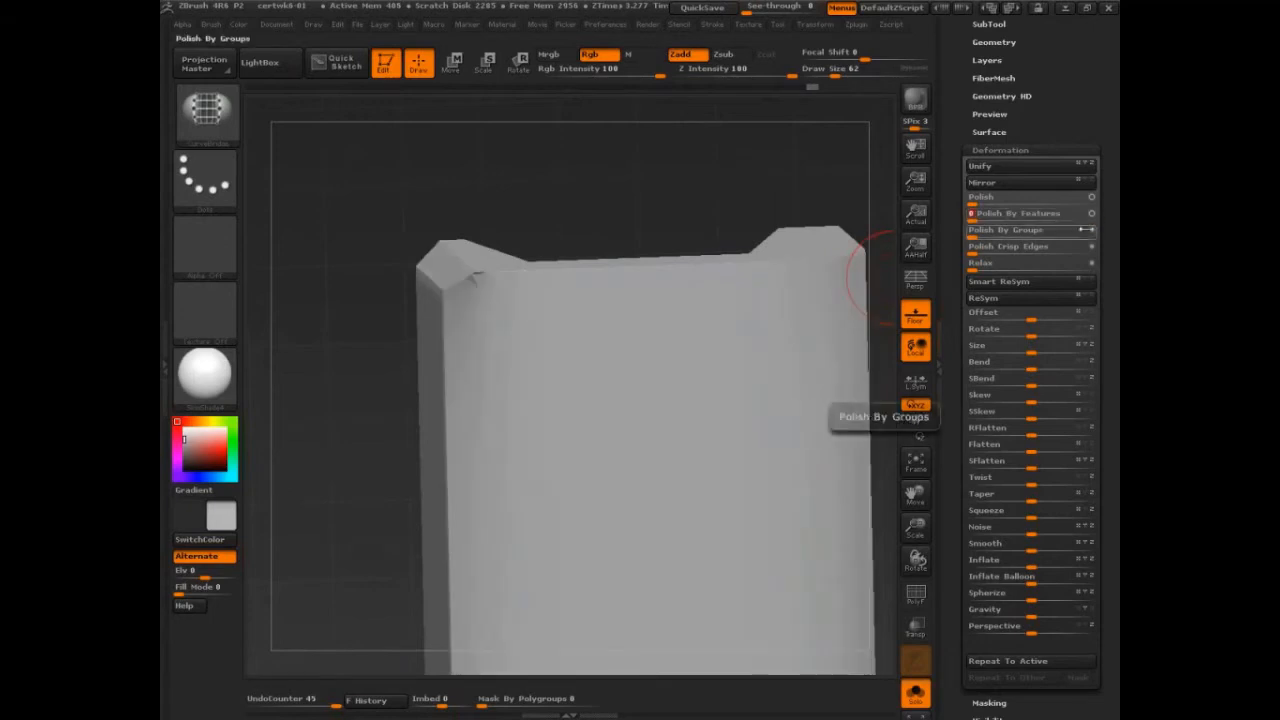
key("ctrl+z")
key("ctrl+shift+z")
key("ctrl+z")
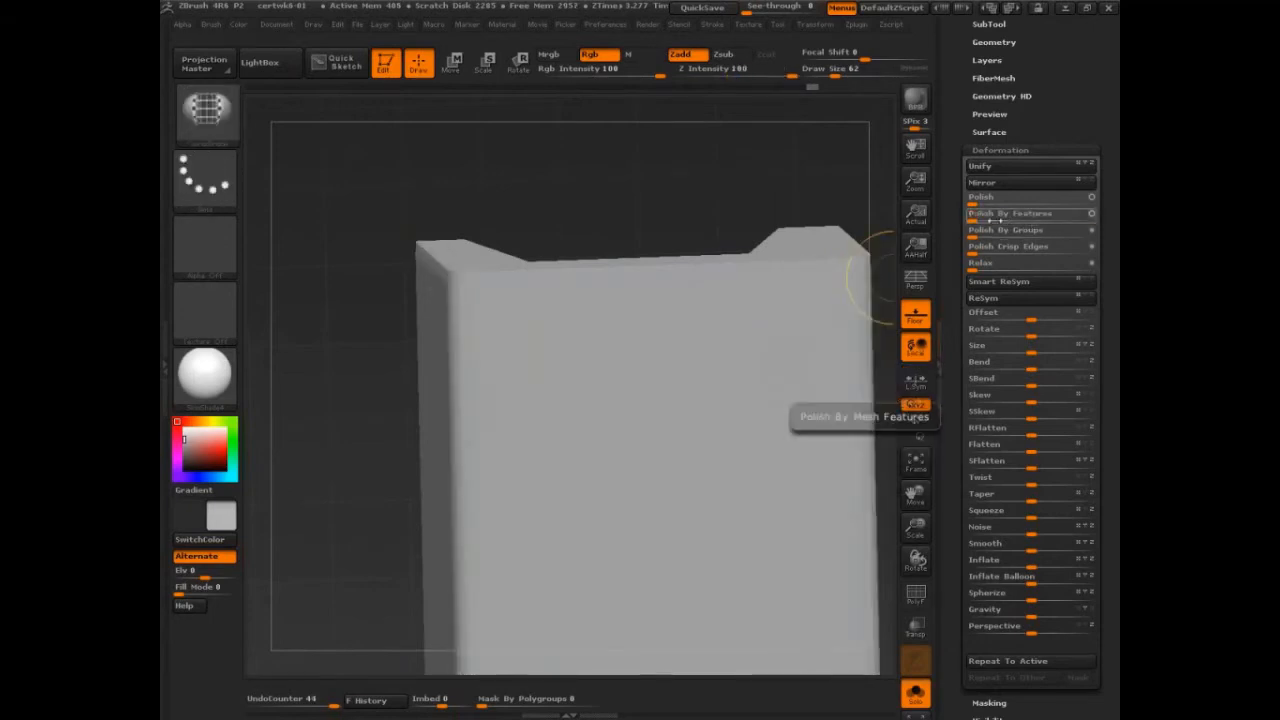
key("ctrl+shift+z")
key("ctrl+z")
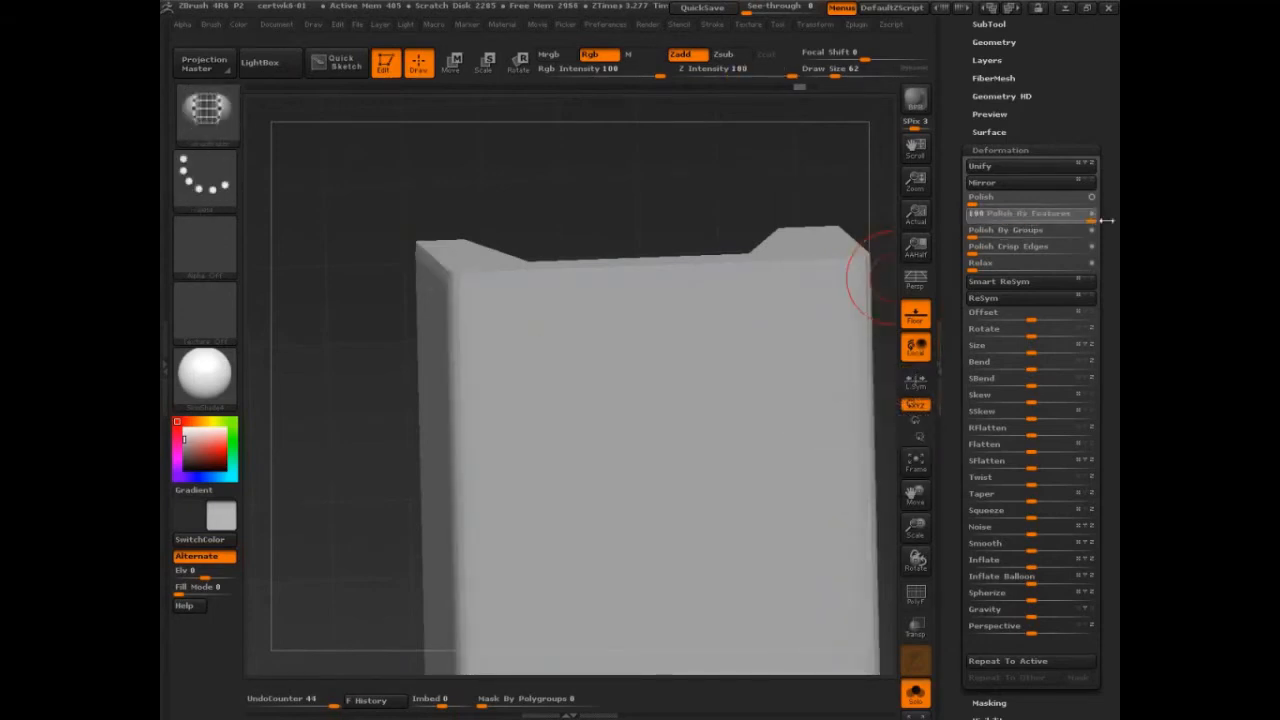
Step: Restore the original Polish By Features mode, apply it at 100, polish once more, and inspect the rounded corner
left_click_drag(1105, 220, 1098, 220)
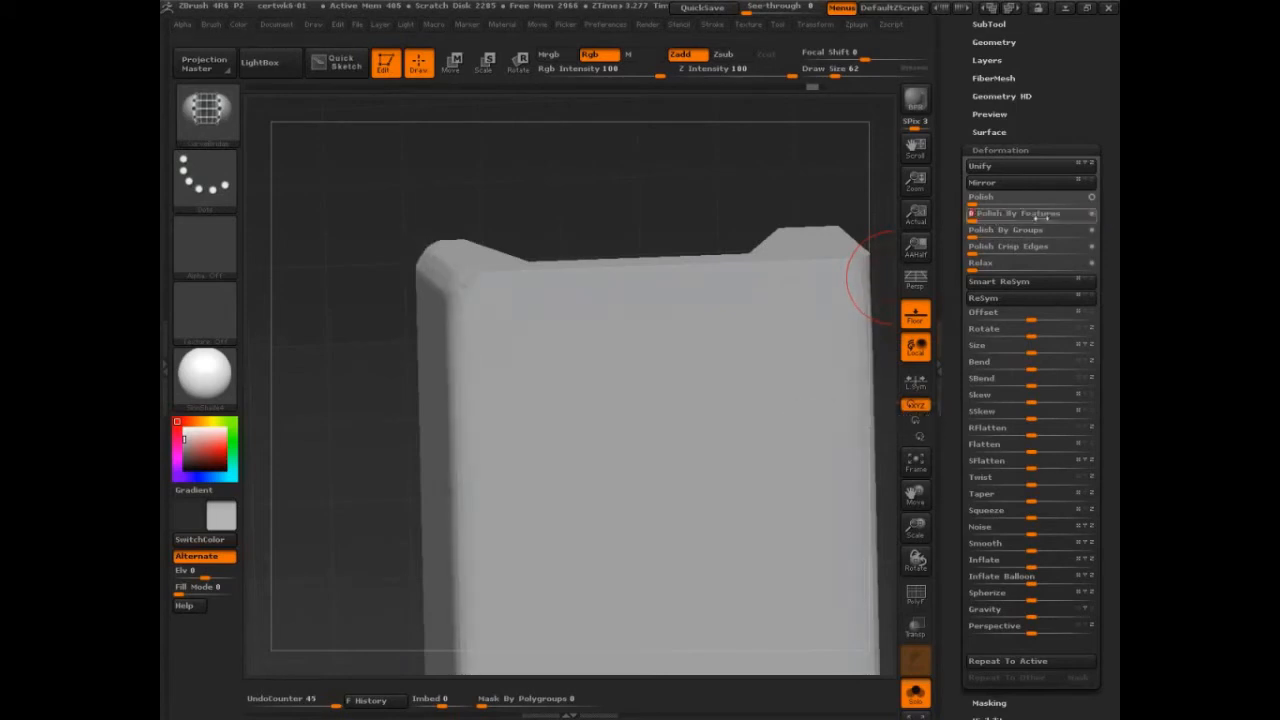
left_click_drag(991, 218, 996, 218)
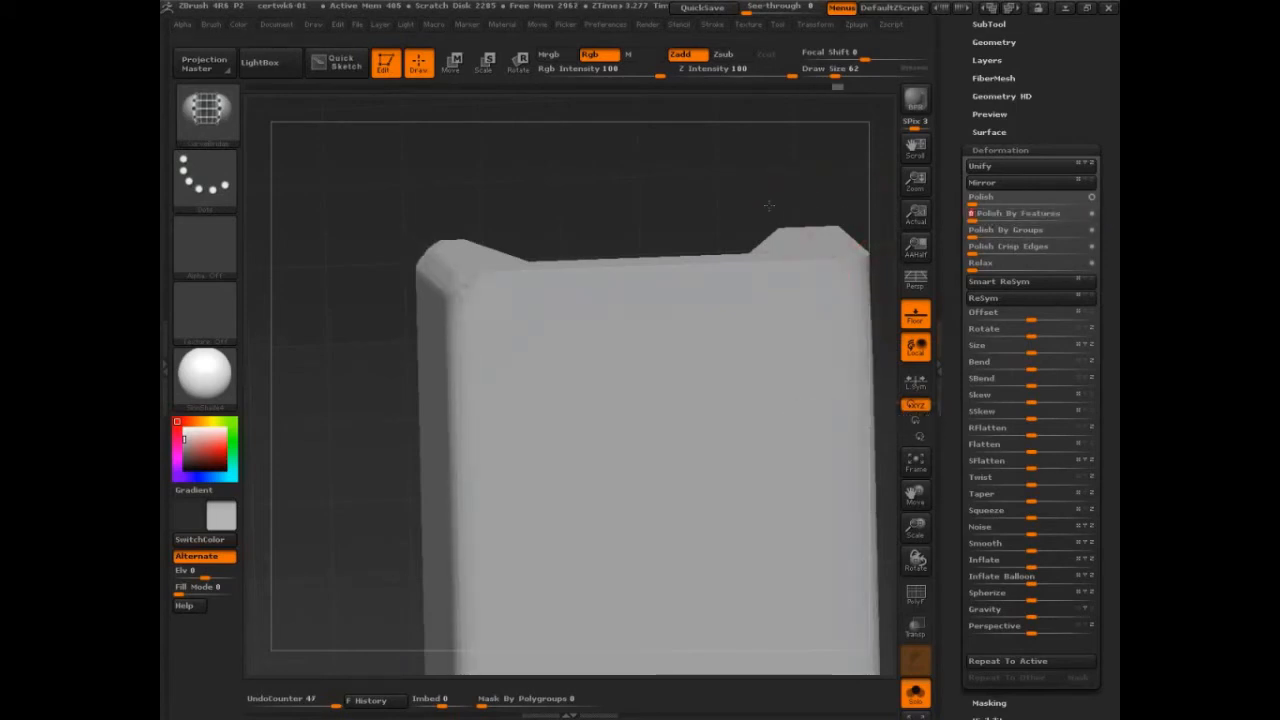
mouse_move(770, 203)
left_mouse_down()
mouse_move(806, 185)
mouse_move(791, 211)
mouse_move(766, 212)
left_mouse_up()
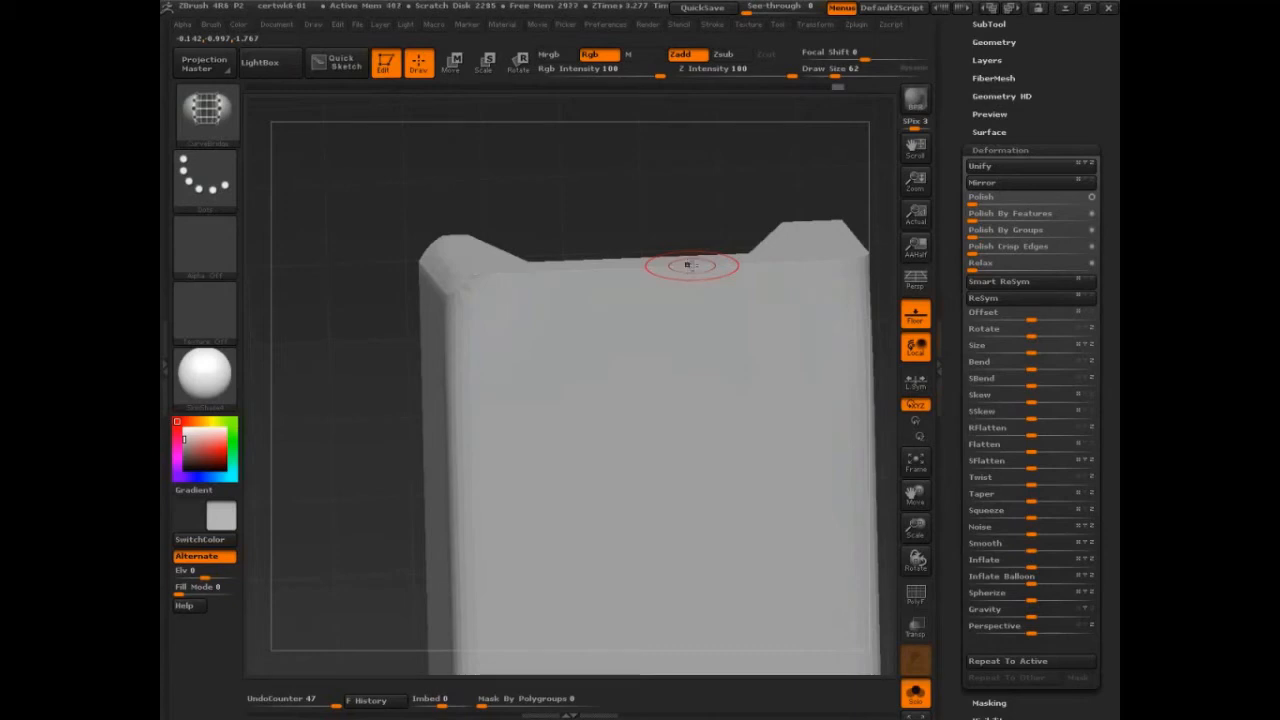
left_click_drag(743, 169, 691, 186)
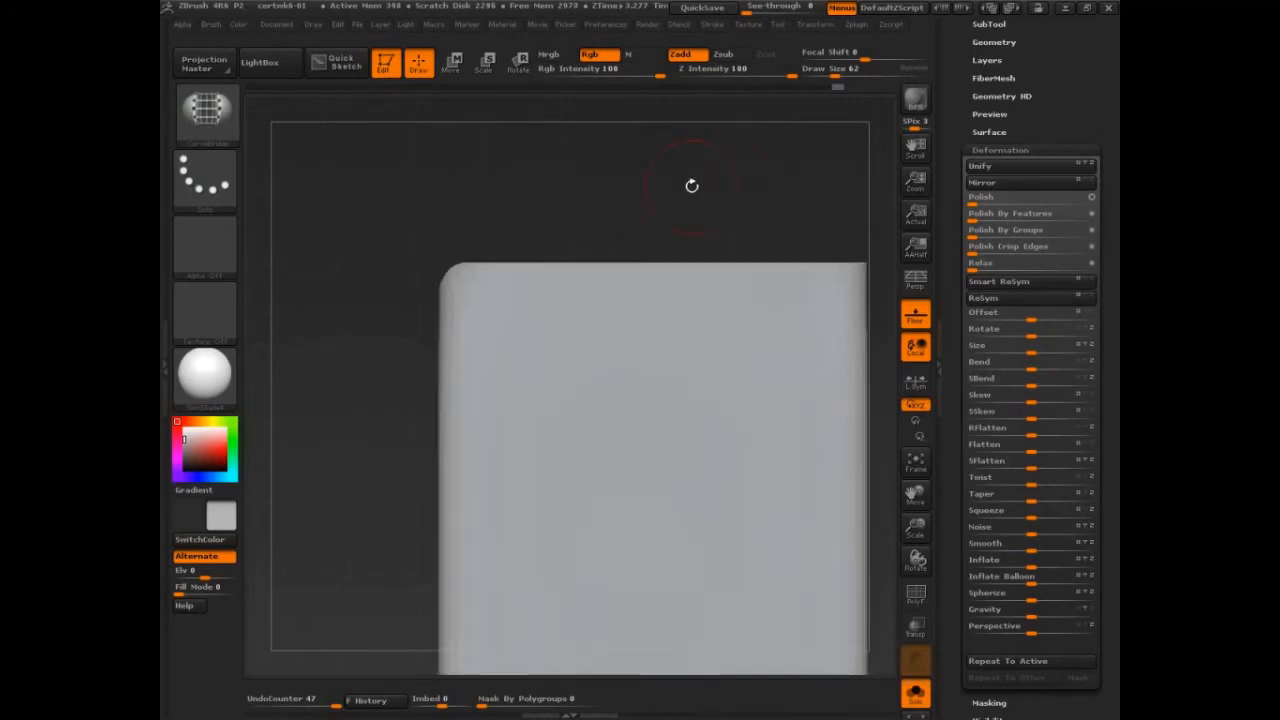
key("f")
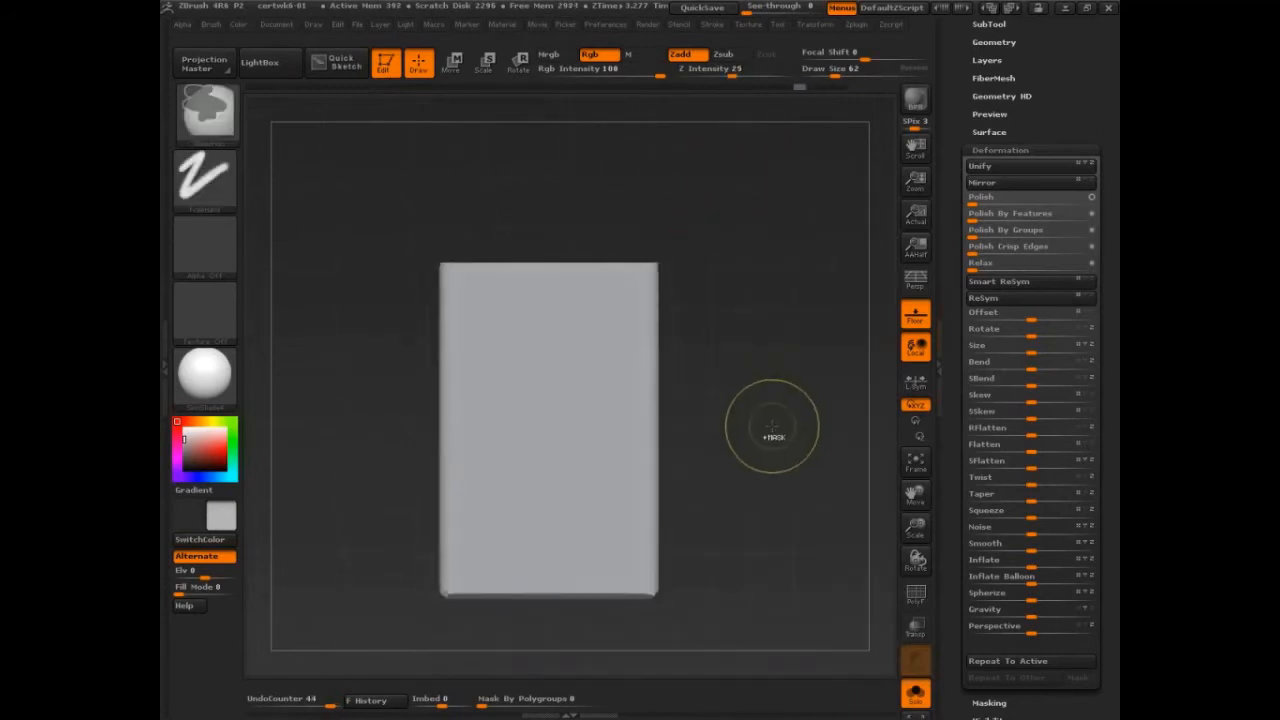
Step: Undo the Polish By Features passes and the regrouping of the isolated corner pieces
key("ctrl+z")
key("ctrl+z")
key("ctrl+z")
key("ctrl+z")
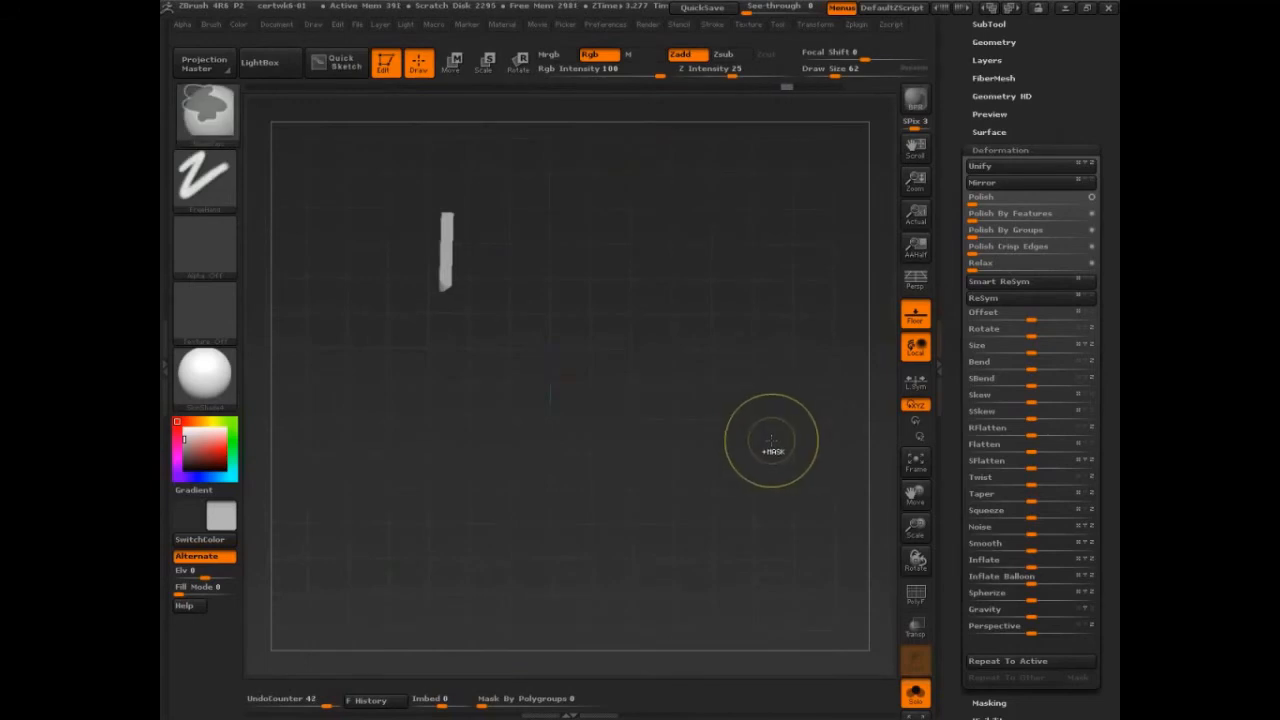
key("ctrl+z")
key("ctrl+z")
key("ctrl+z")
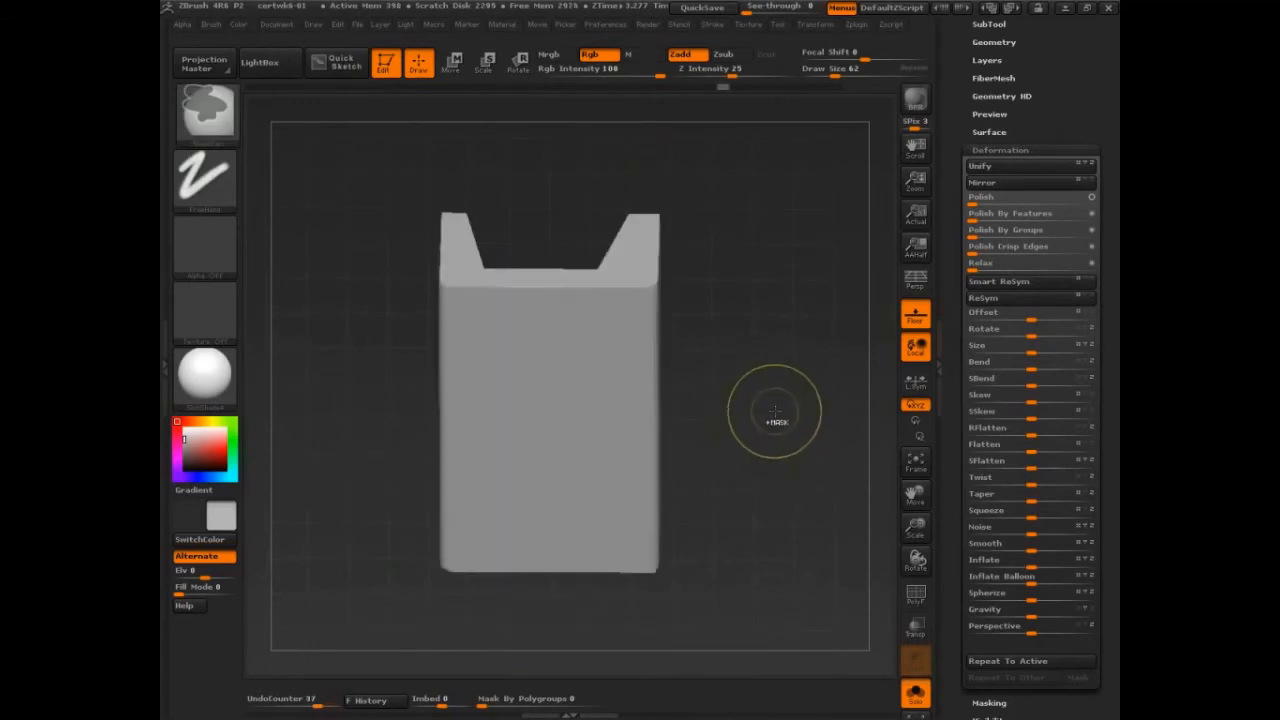
Step: Undo the corner slices and the end bevel cuts, checking the polygroups with PolyFrame and turning it off again
key("shift+f")
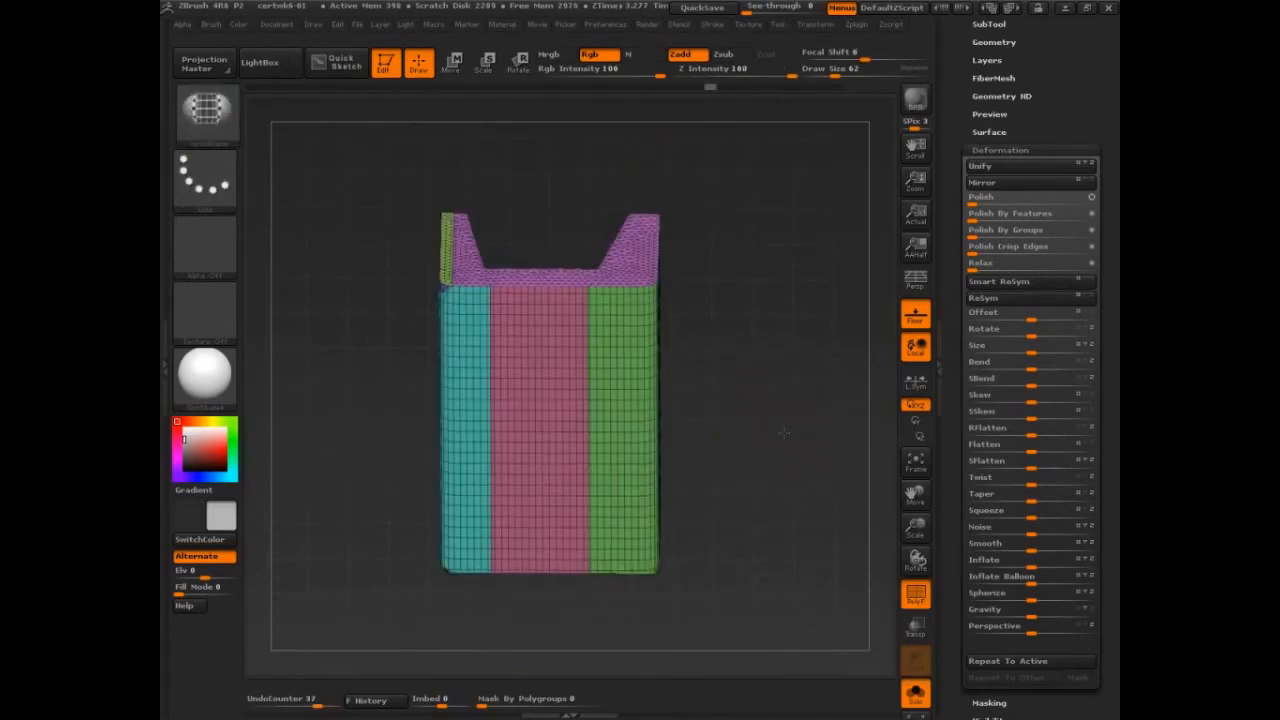
key("ctrl+z")
left_click_drag(788, 444, 817, 486)
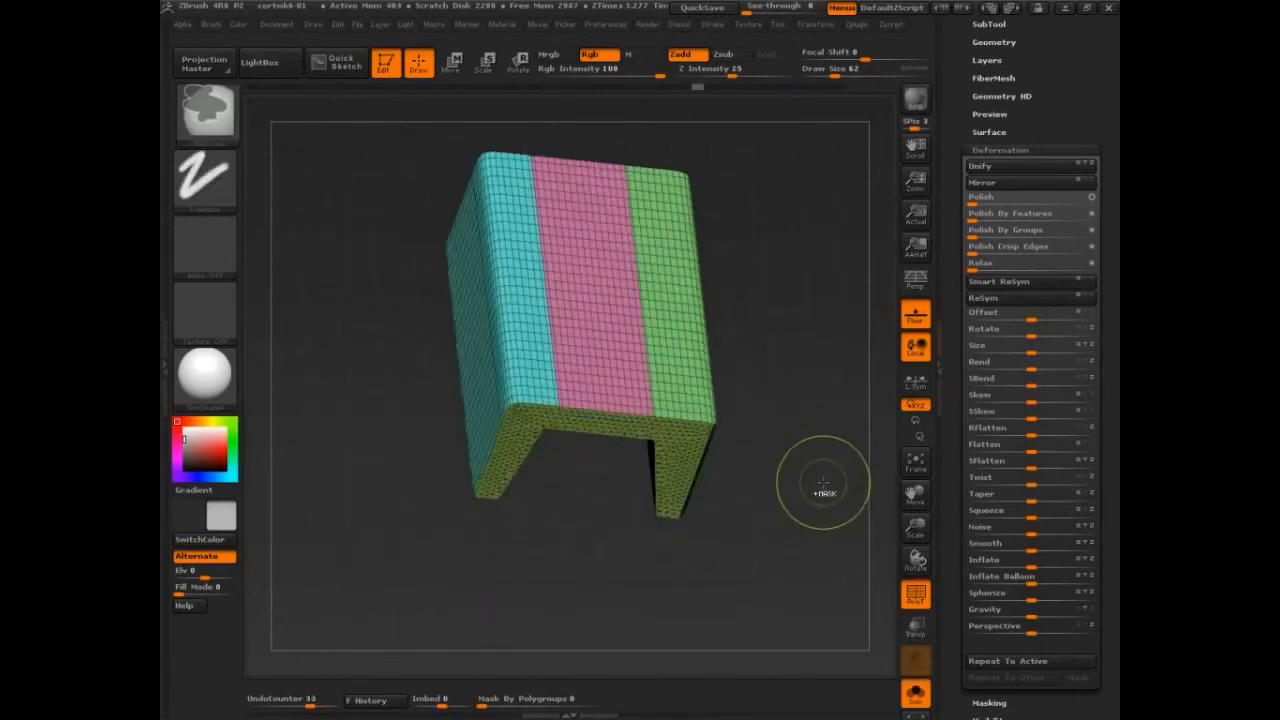
key("ctrl+z")
key("ctrl+z")
key("ctrl+z")
key("ctrl+z")
left_click_drag(824, 483, 884, 388, "shift")
key("ctrl+z")
key("shift+f")
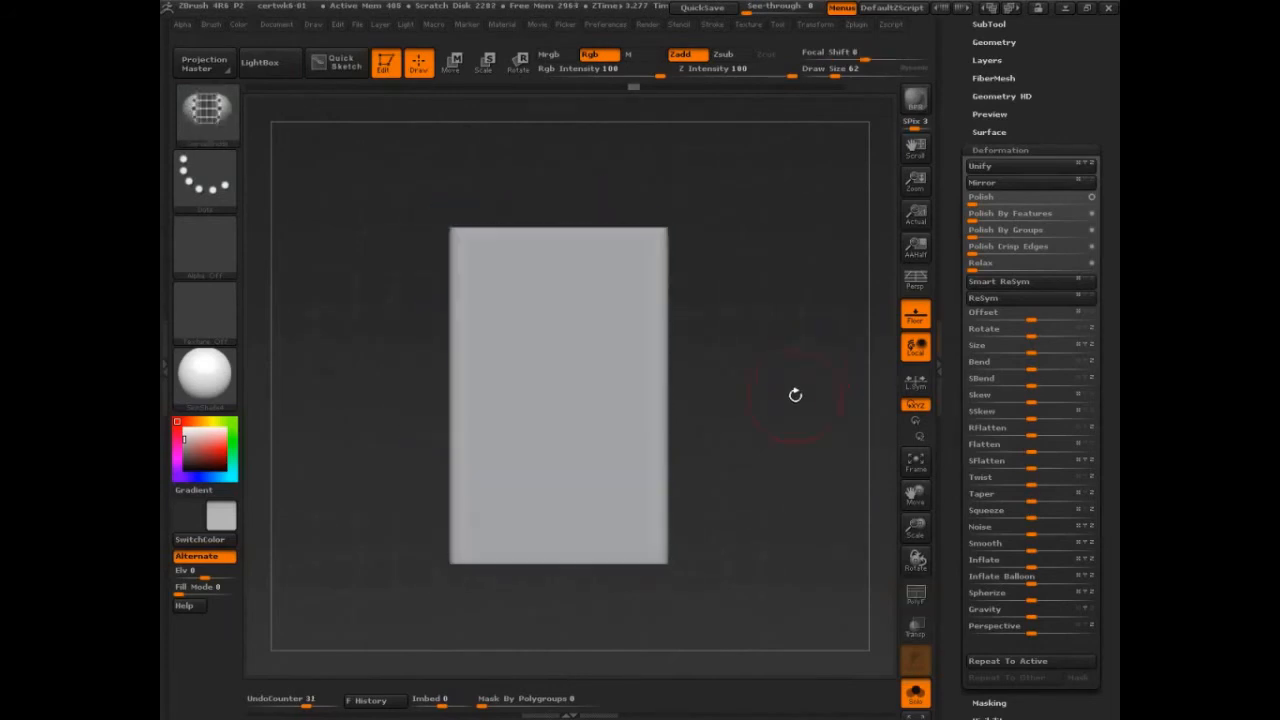
Step: Collapse the Deformation settings and duplicate the unbevelled block as a second subtool
left_click_drag(795, 395, 792, 378, "alt")
left_click(1004, 152)
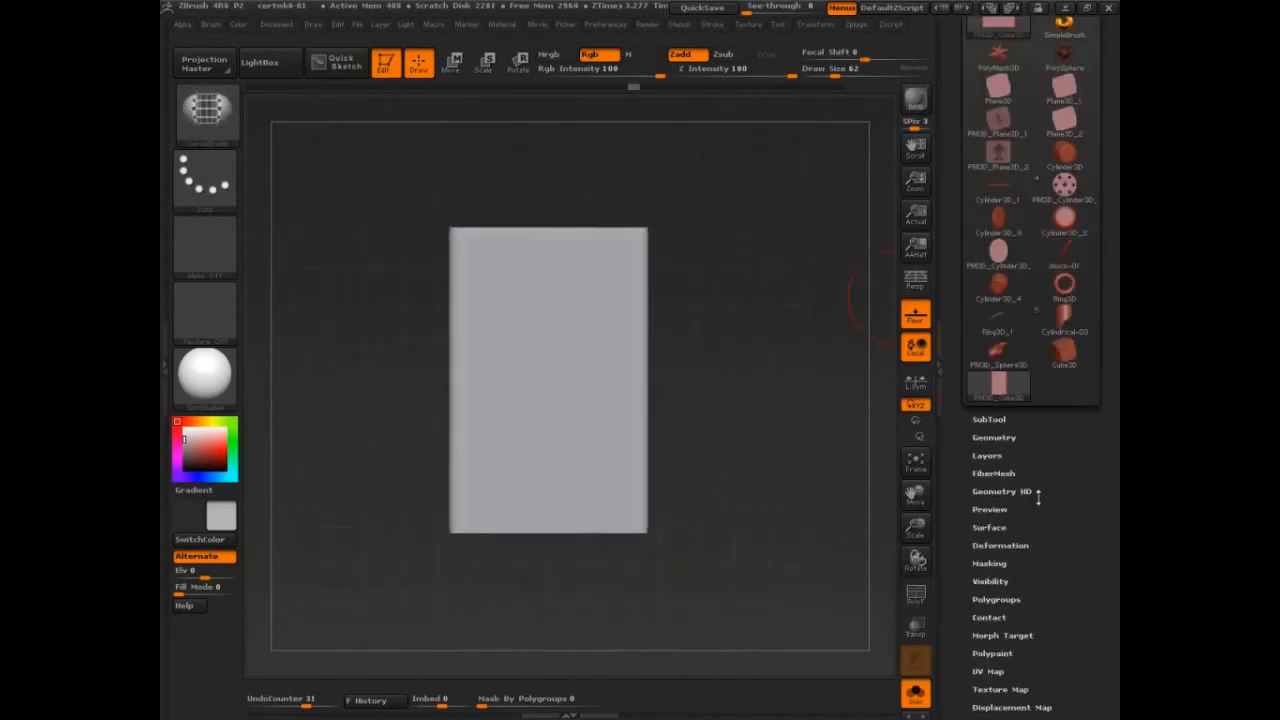
left_click(995, 347)
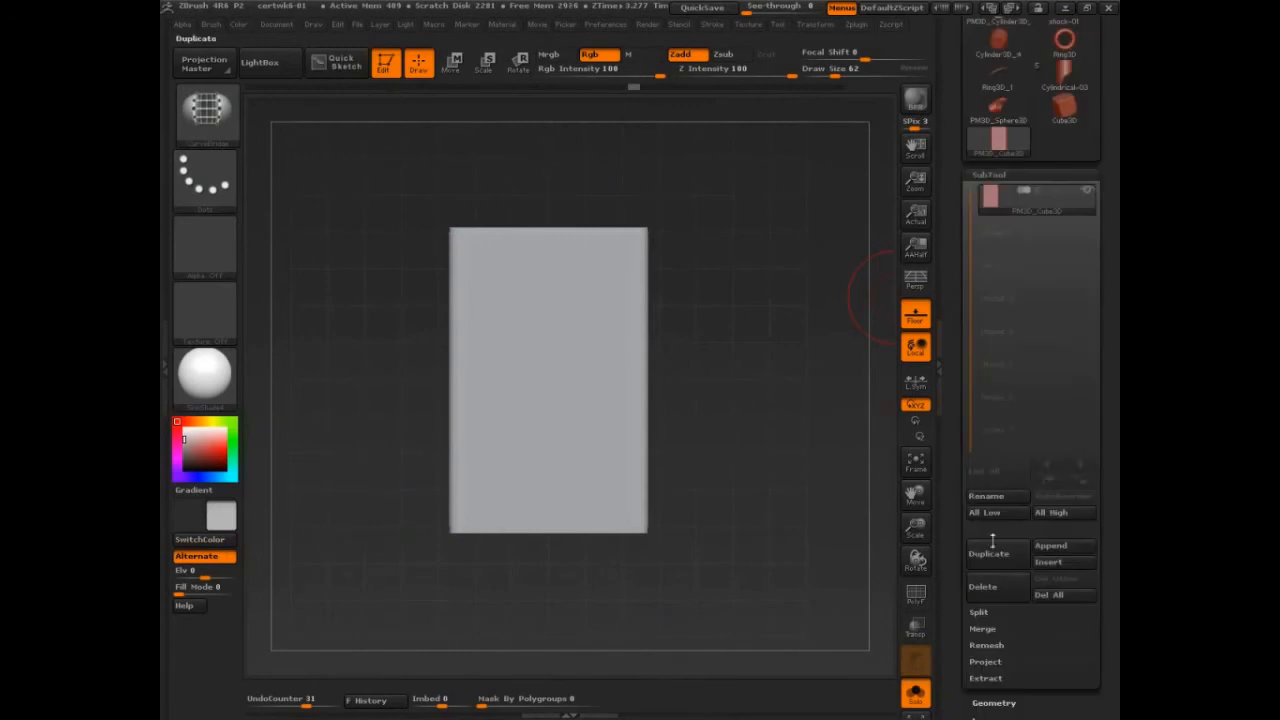
left_click(1004, 555)
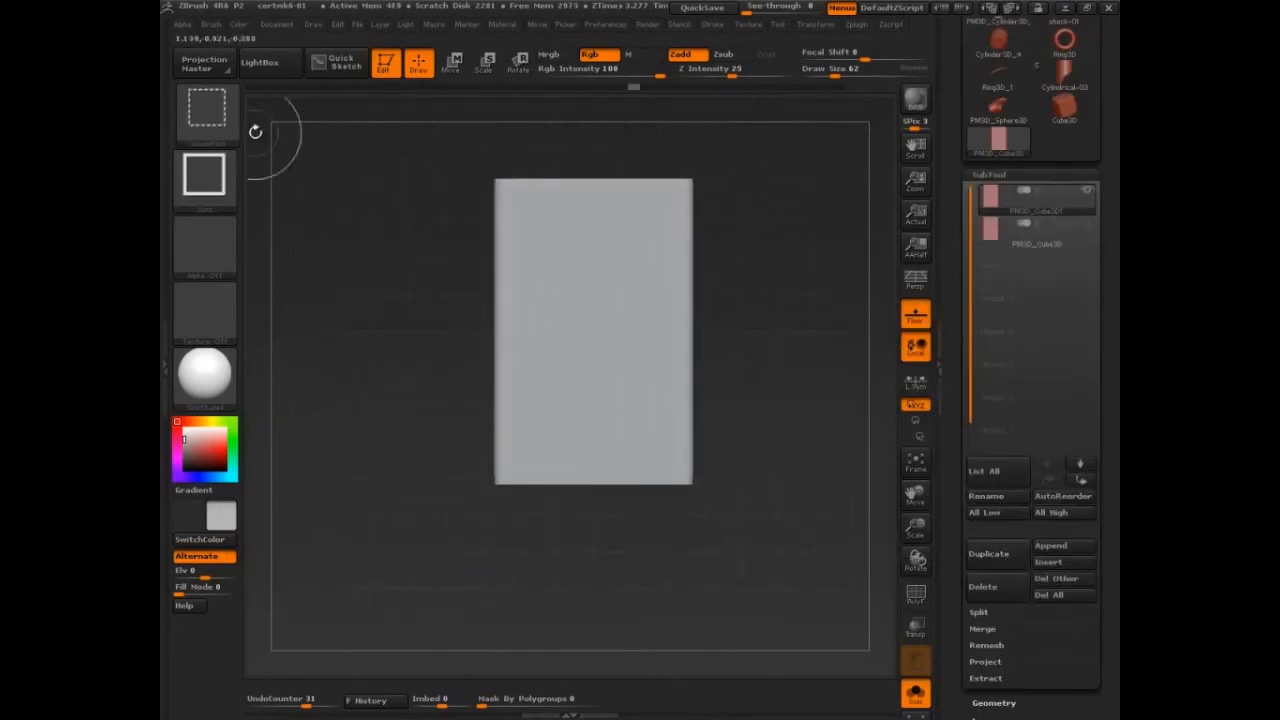
Step: Cut rounded bites out of two diagonally opposite corners of the block with the TrimCircle brush
left_click(212, 106, "ctrl+shift")
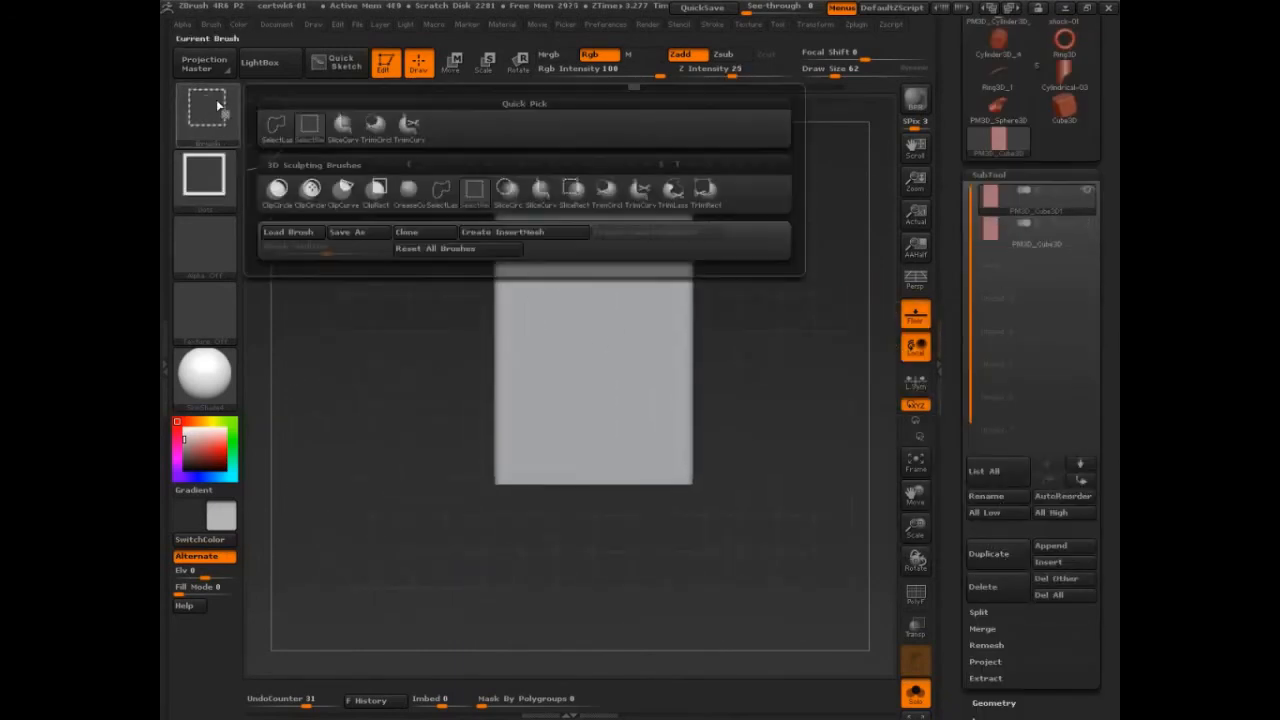
left_click(647, 205)
mouse_move(747, 581)
left_mouse_down("ctrl+shift")
mouse_move(651, 417)
mouse_move(566, 346)
left_mouse_up("ctrl+shift")
mouse_move(783, 486)
left_mouse_down()
mouse_move(724, 408)
mouse_move(754, 458)
mouse_move(804, 496)
left_mouse_up()
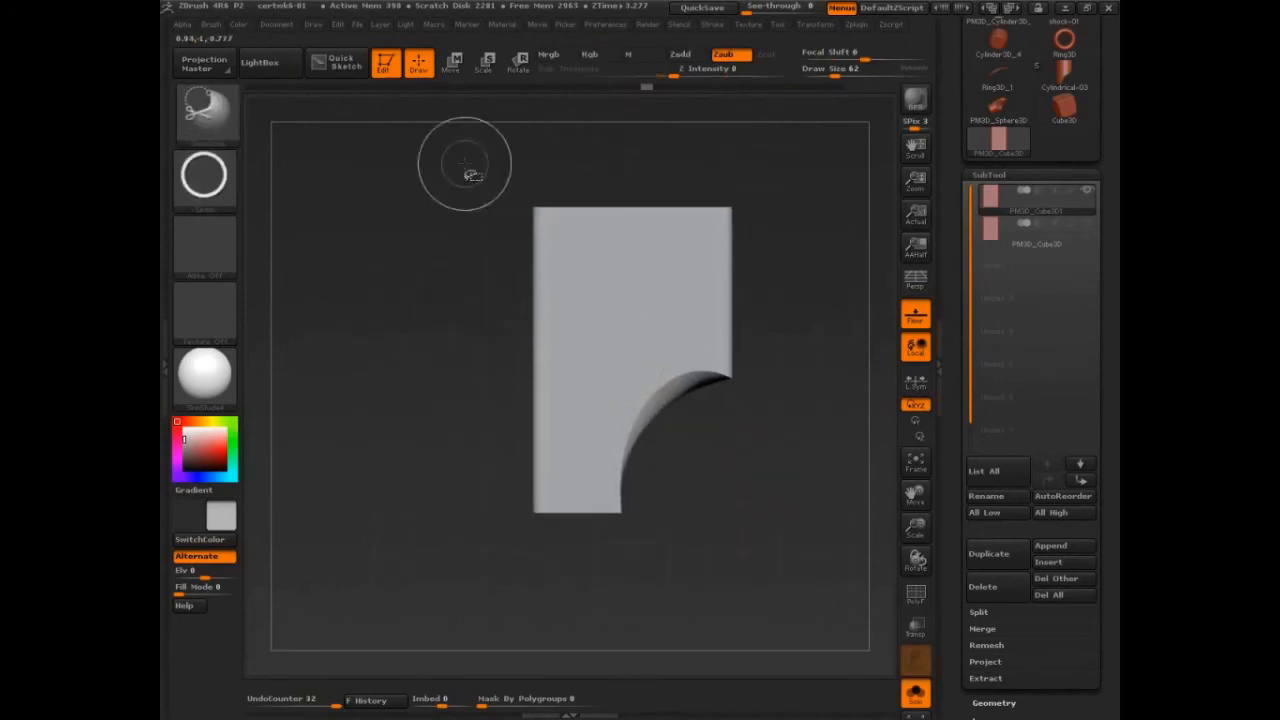
left_click_drag(466, 166, 600, 343, "ctrl+shift")
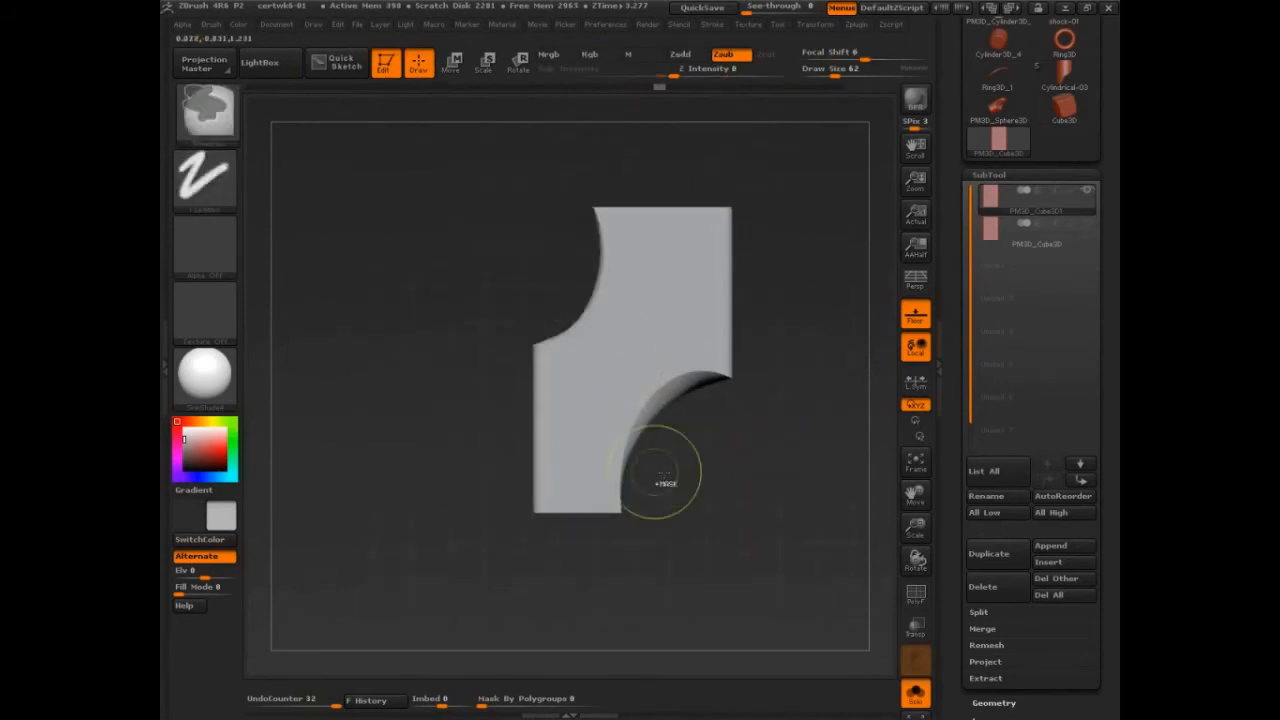
Step: Duplicate the intact block and trim it to an L shape with the TrimRect brush
left_click(992, 555)
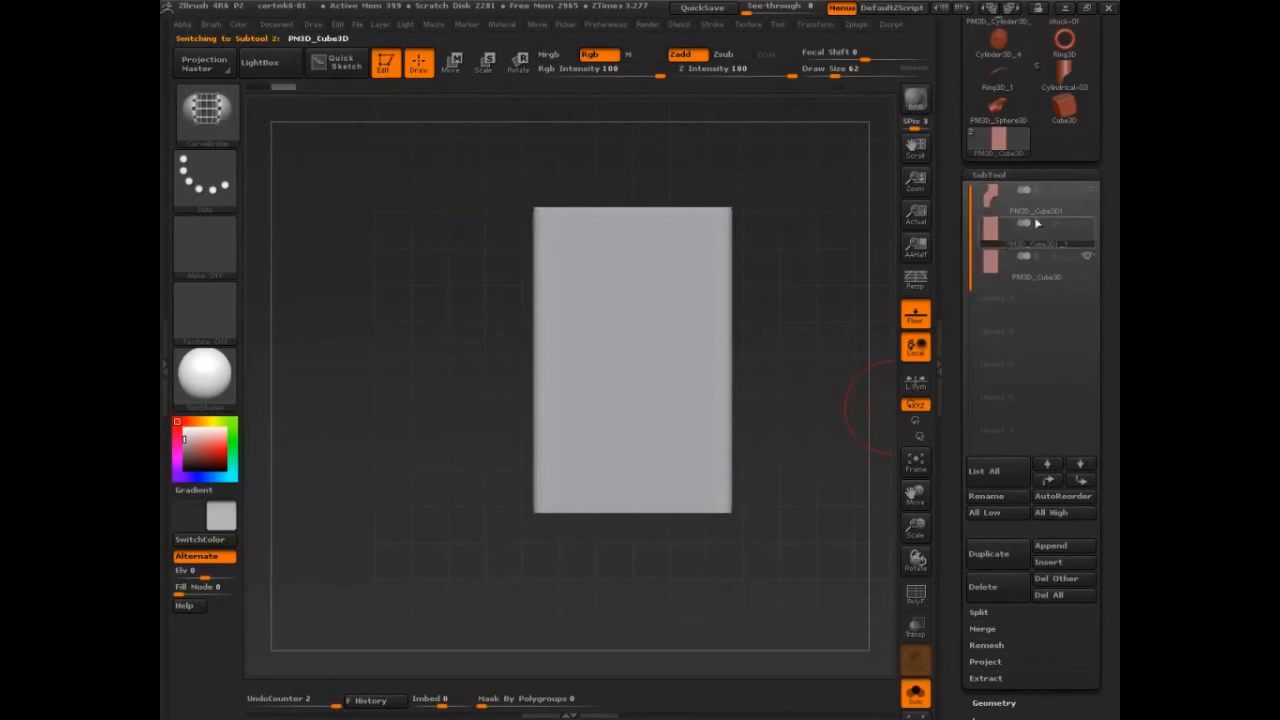
left_click(205, 110, "ctrl+shift")
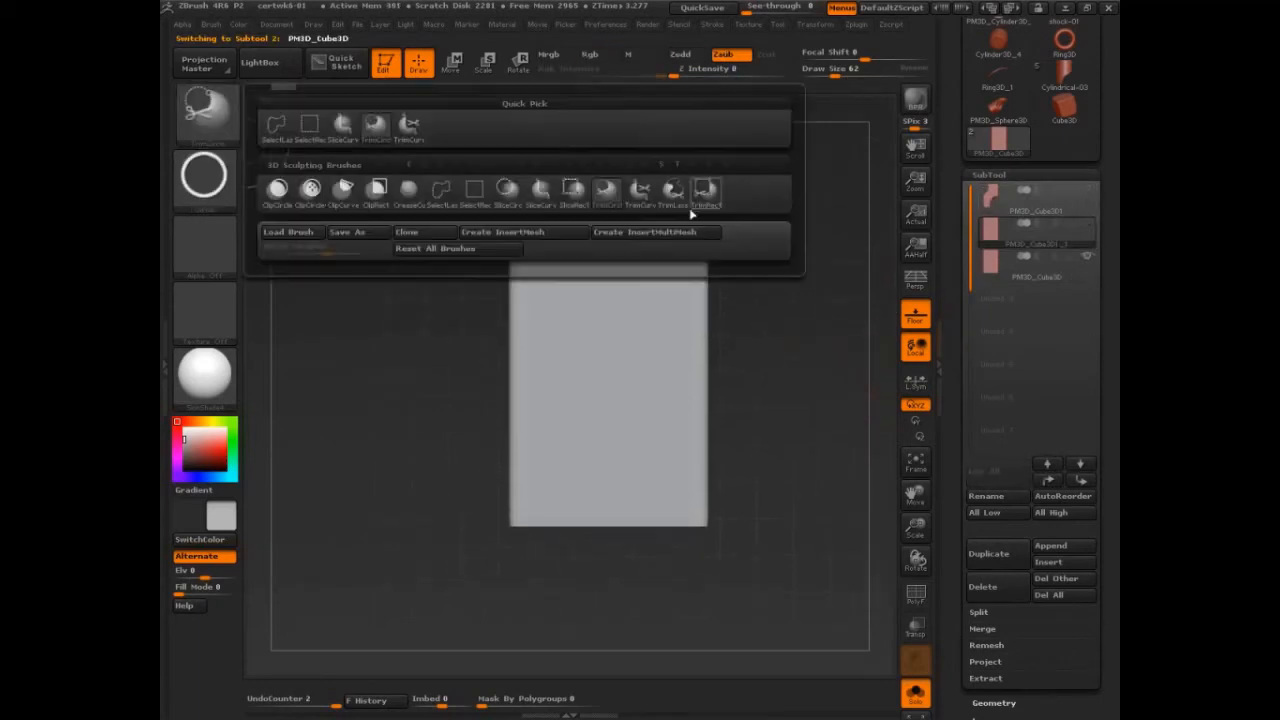
left_click(705, 192)
mouse_move(777, 172)
left_mouse_down("ctrl+shift")
mouse_move(607, 420)
mouse_move(569, 440)
mouse_move(575, 452)
left_mouse_up("ctrl+shift")
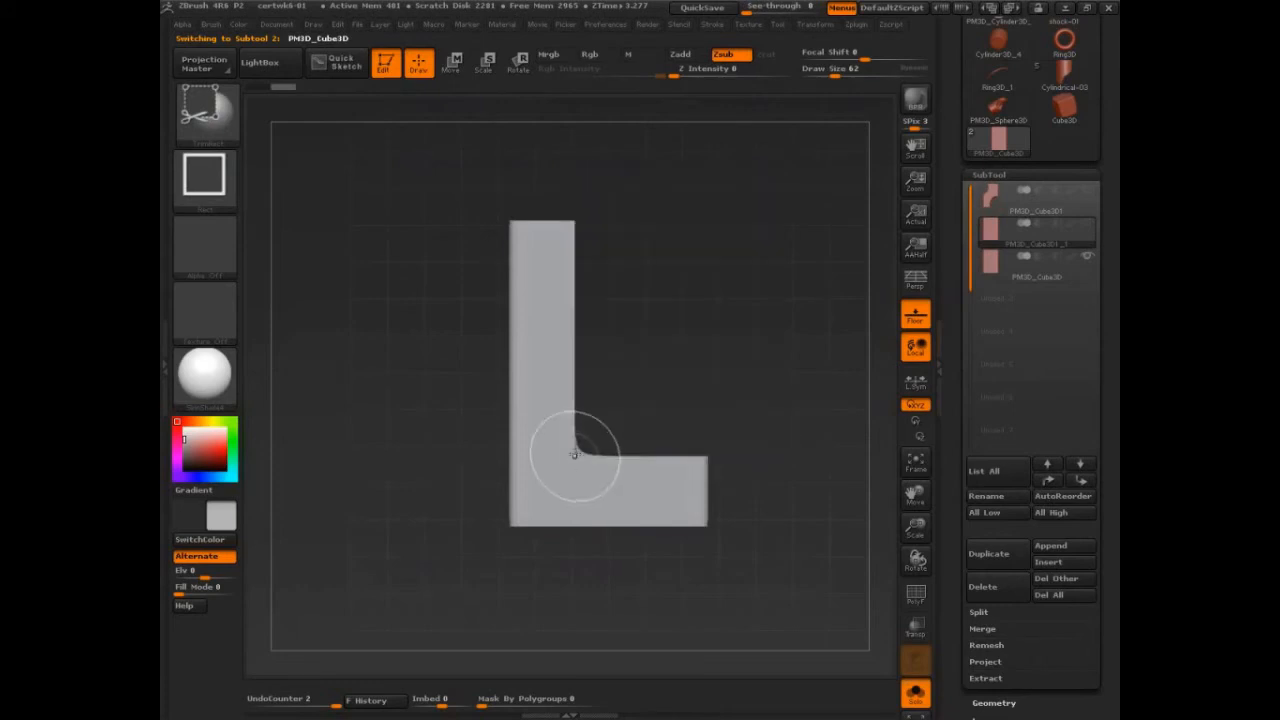
left_click_drag(774, 467, 812, 447)
Step: Duplicate the intact block again and trim a rectangular notch into the middle of both its ends with TrimRect
left_click(1032, 264)
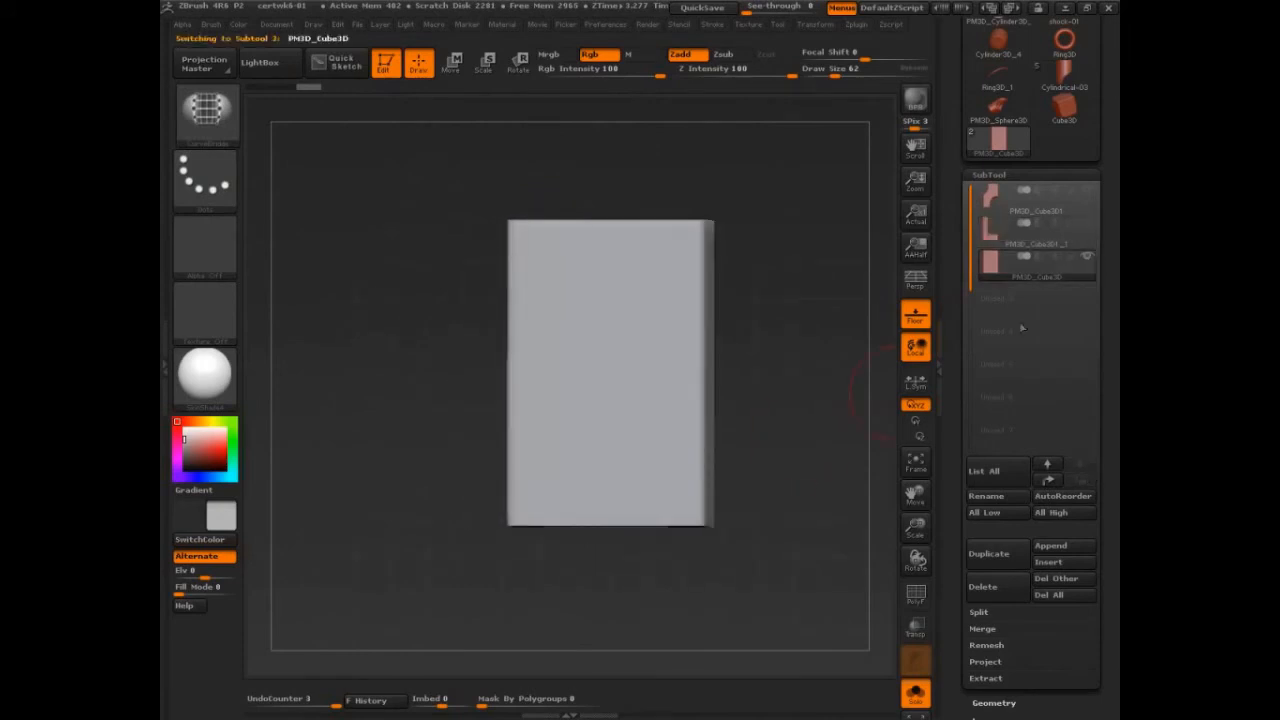
left_click(1002, 560)
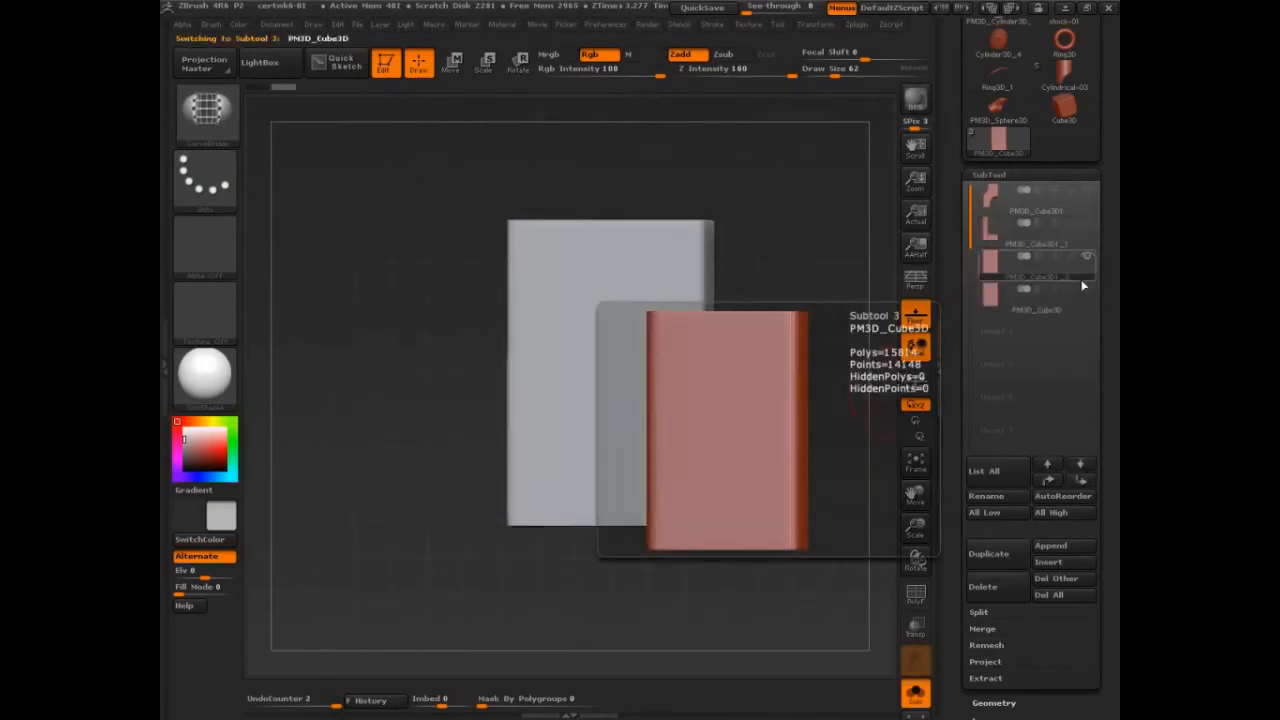
mouse_move(829, 447)
left_mouse_down()
mouse_move(751, 326)
mouse_move(780, 386)
left_mouse_up()
mouse_move(555, 187)
left_mouse_down("ctrl+shift")
mouse_move(660, 347)
mouse_move(648, 333)
left_mouse_up("ctrl+shift")
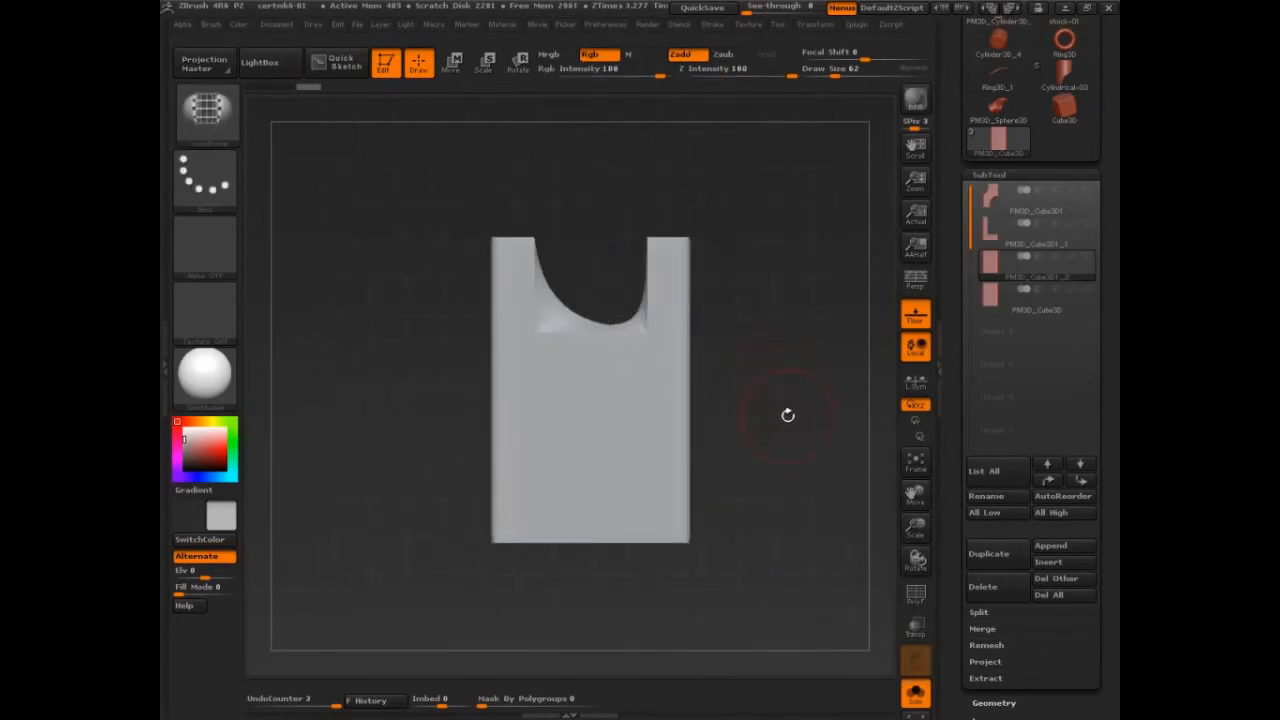
mouse_move(643, 571)
left_mouse_down("ctrl+shift")
mouse_move(549, 457)
mouse_move(520, 500)
mouse_move(549, 505)
mouse_move(529, 500)
left_mouse_up("ctrl+shift")
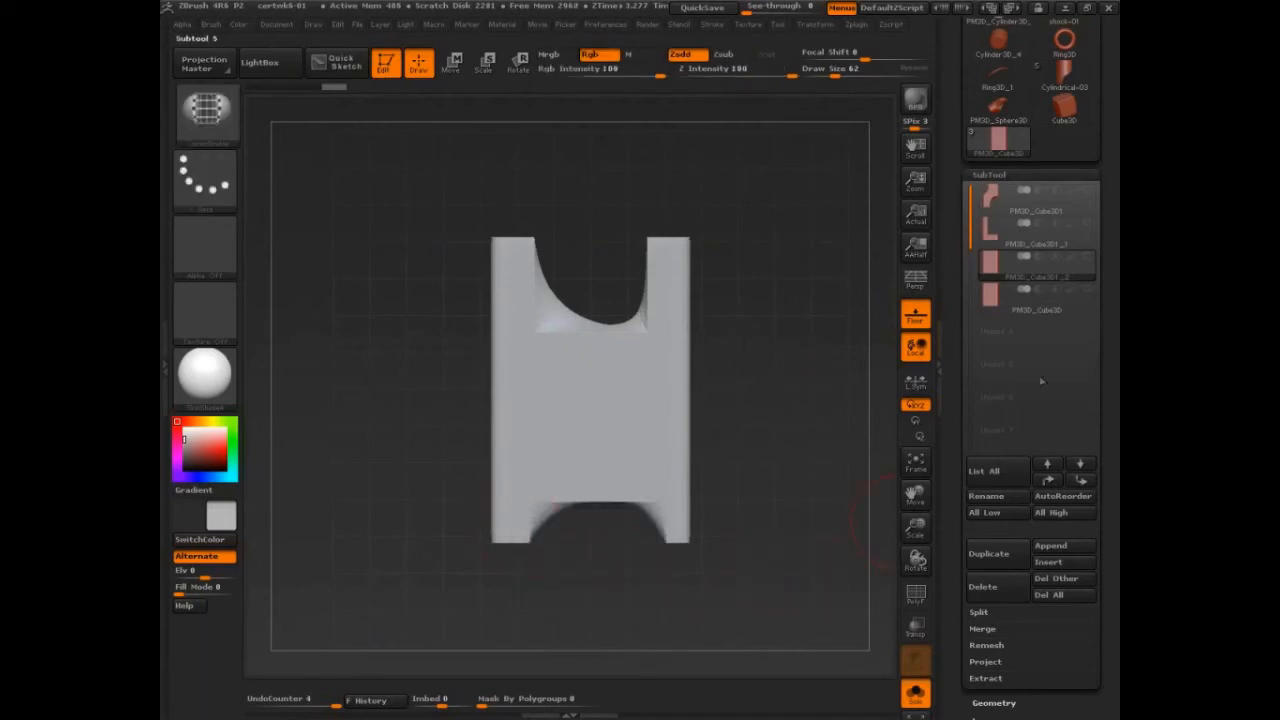
Step: Duplicate the intact block and trim a wider, shallower notch into the middle of both its ends with TrimRect
key("ctrl+z")
key("ctrl+z")
left_click(977, 551)
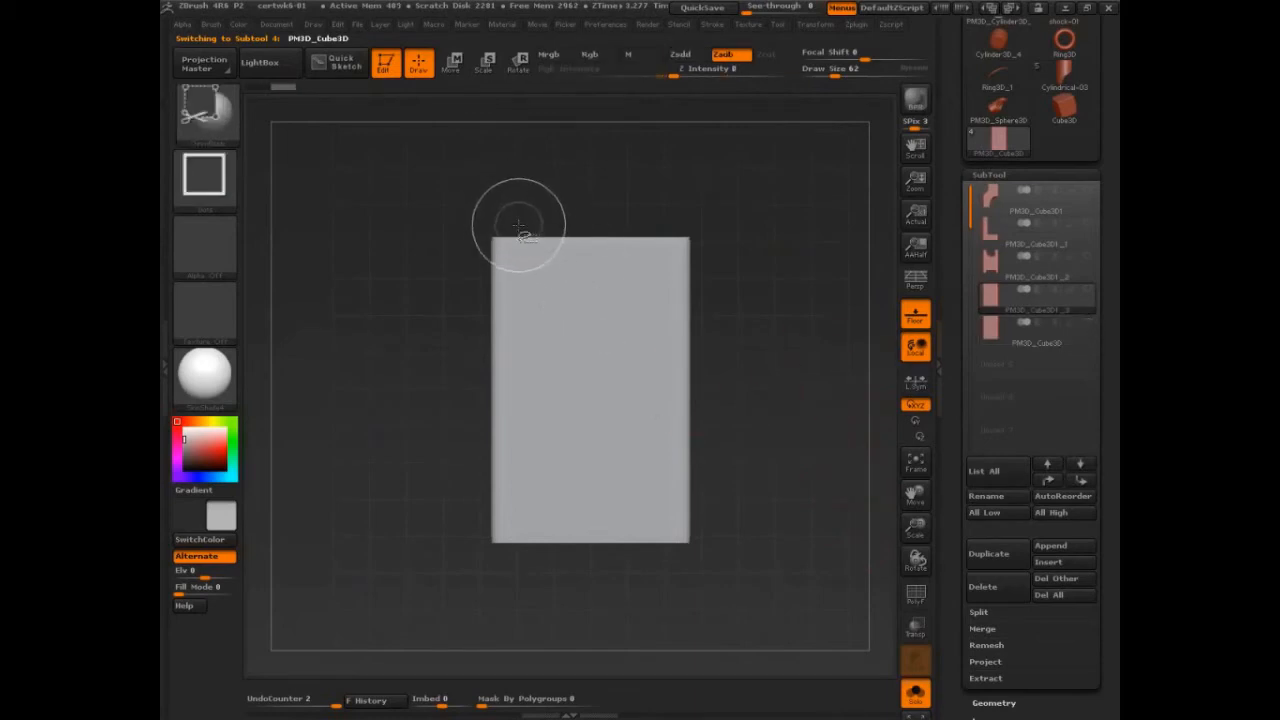
left_click_drag(515, 216, 667, 277, "ctrl+shift")
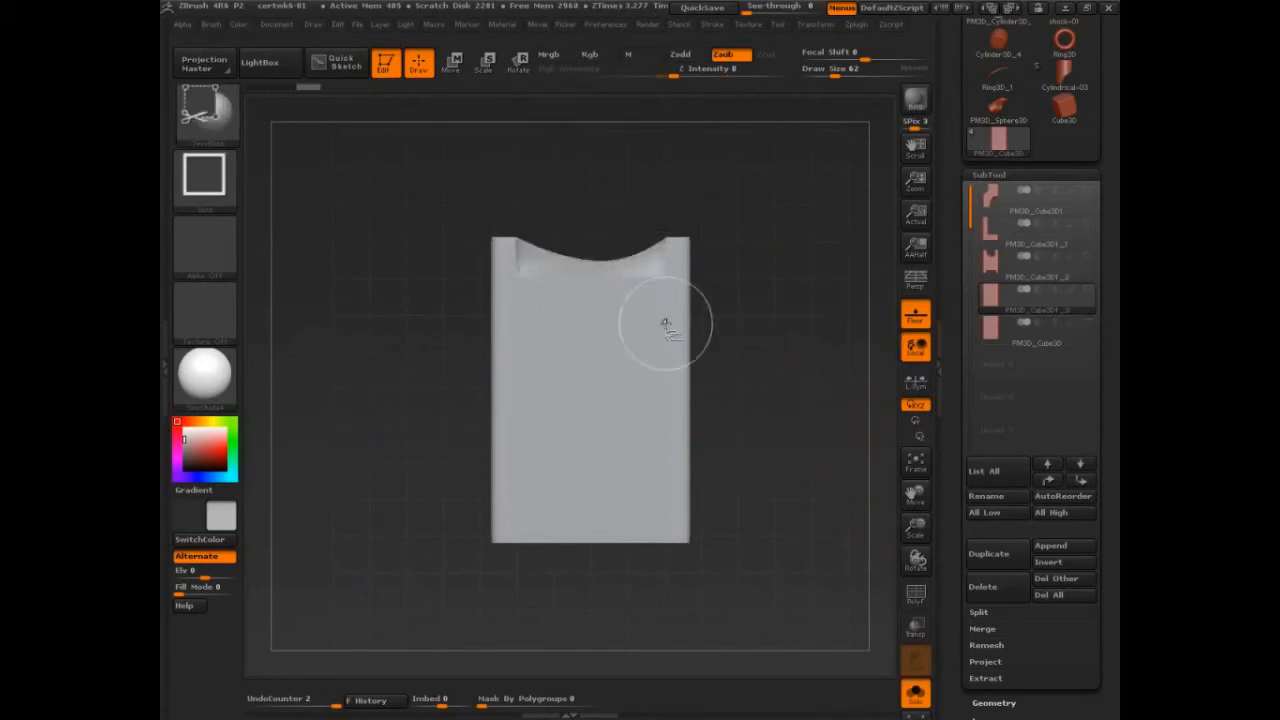
left_click_drag(661, 595, 522, 516, "ctrl+shift")
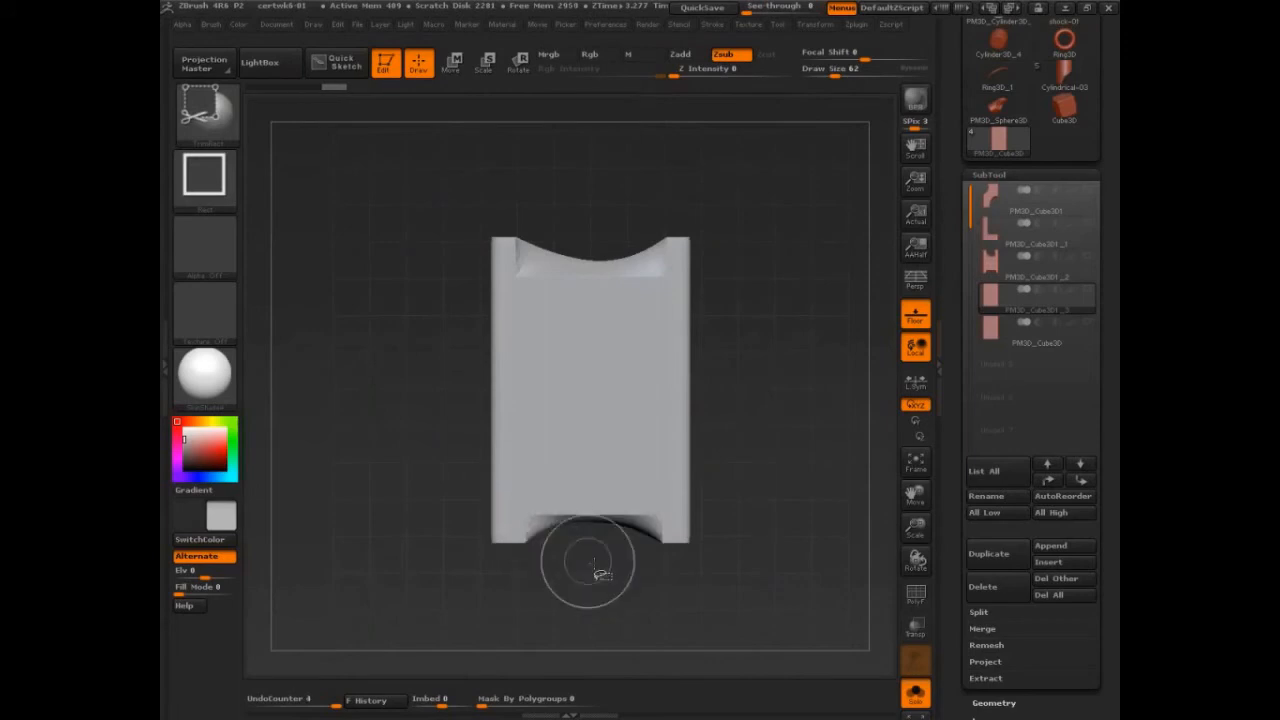
Step: Duplicate the intact block again and trim a wide bite into the middle of its right long side
left_click(994, 336)
left_click(1000, 554)
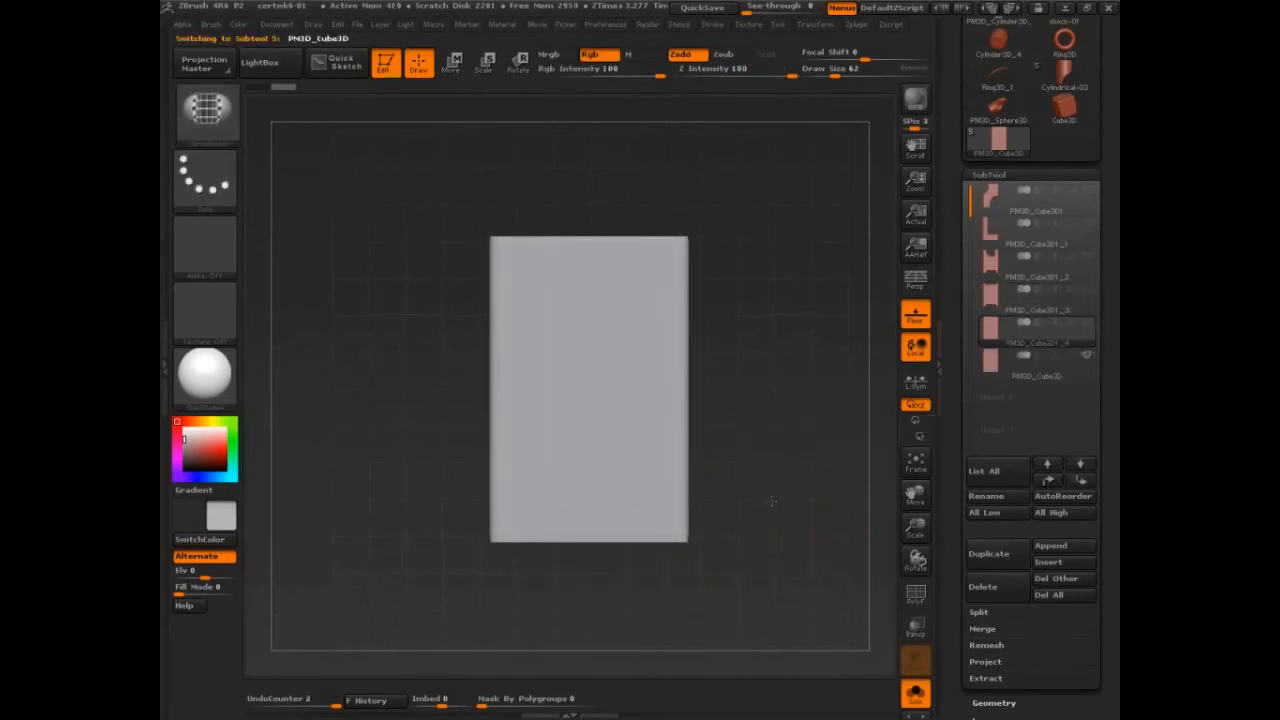
mouse_move(766, 291)
left_mouse_down("ctrl+shift")
mouse_move(703, 474)
mouse_move(680, 450)
mouse_move(554, 480)
left_mouse_up("ctrl+shift")
key("ctrl+z")
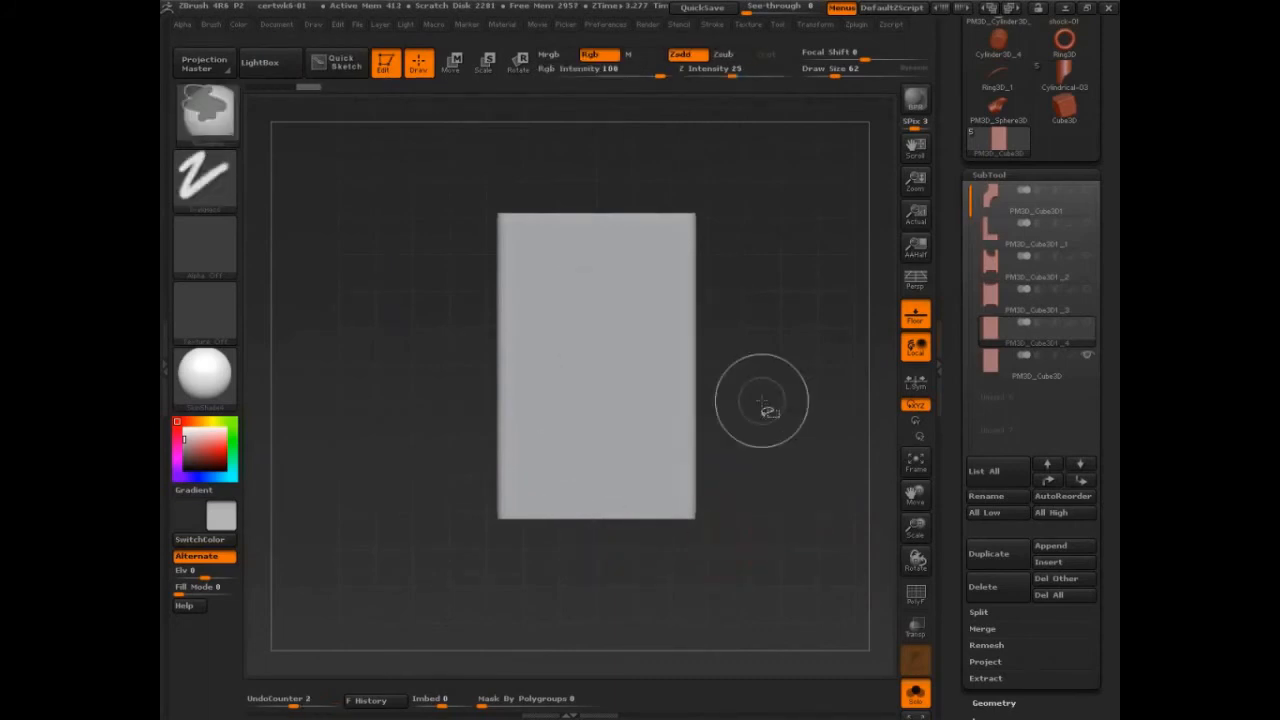
left_click_drag(728, 268, 587, 469, "ctrl+shift")
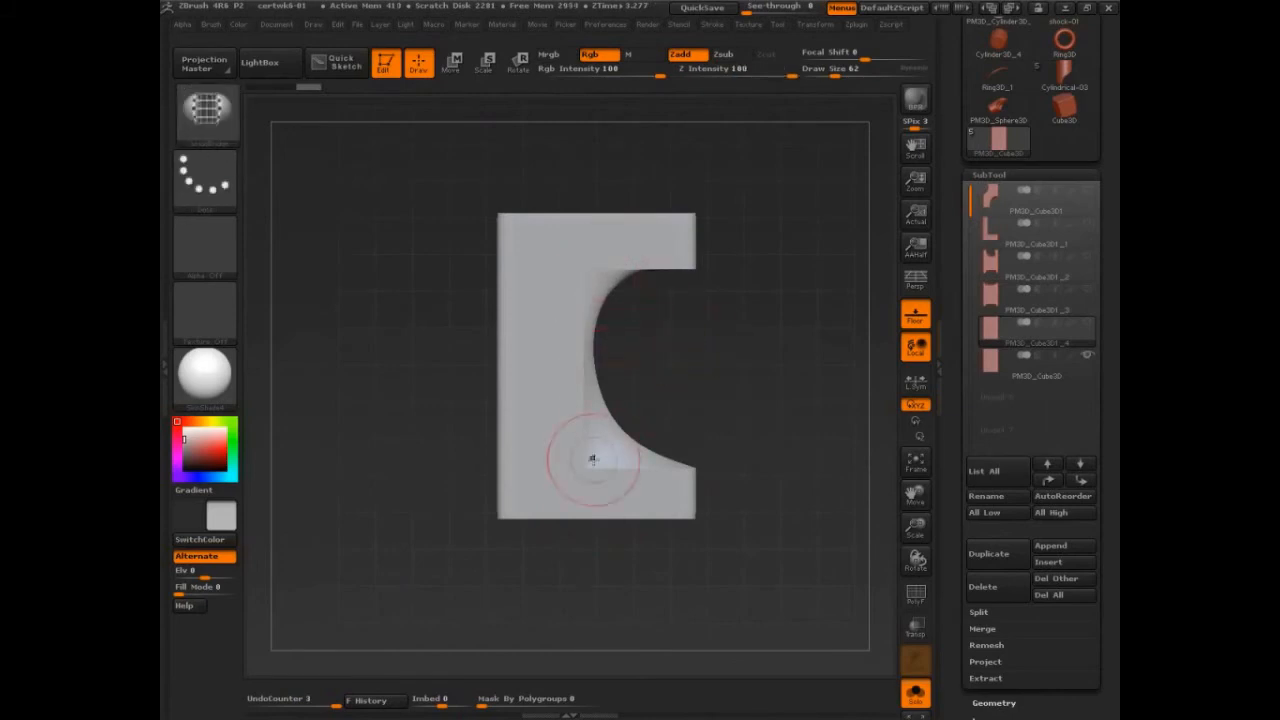
key("ctrl+z")
mouse_move(726, 277)
left_mouse_down("ctrl+shift")
mouse_move(657, 451)
mouse_move(580, 460)
left_mouse_up("ctrl+shift")
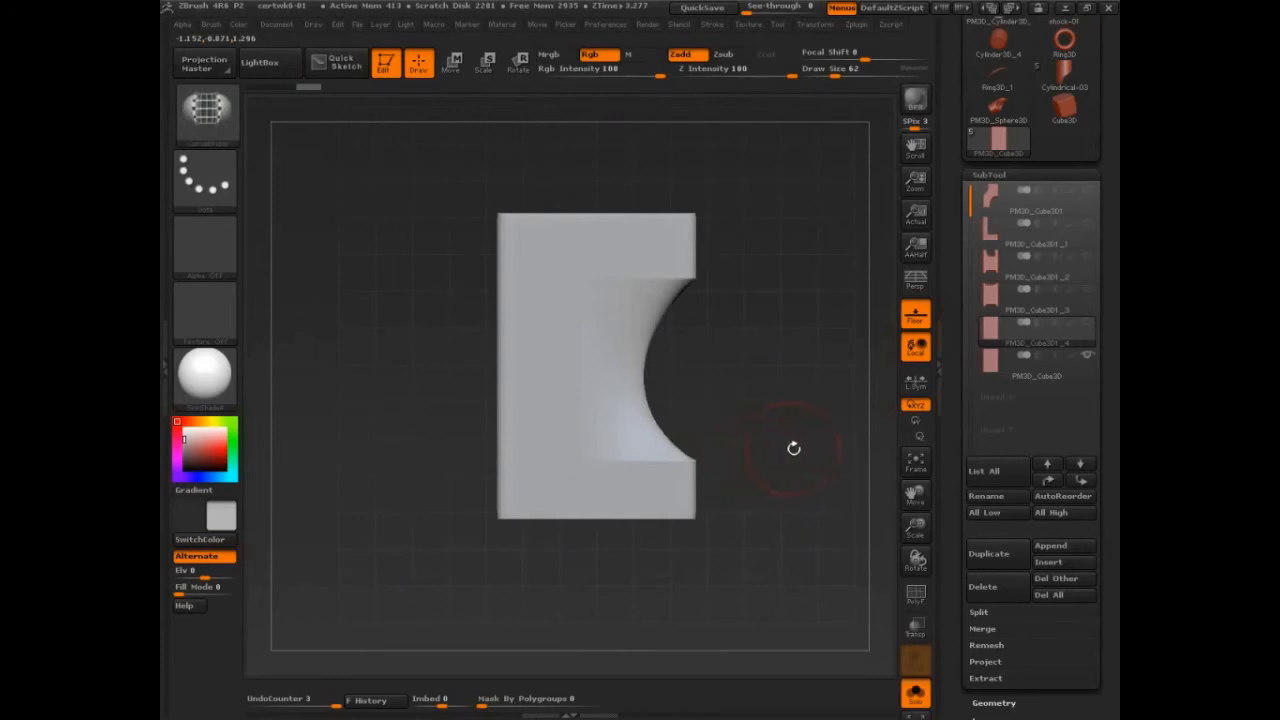
left_click_drag(793, 448, 818, 467)
left_click(998, 543)
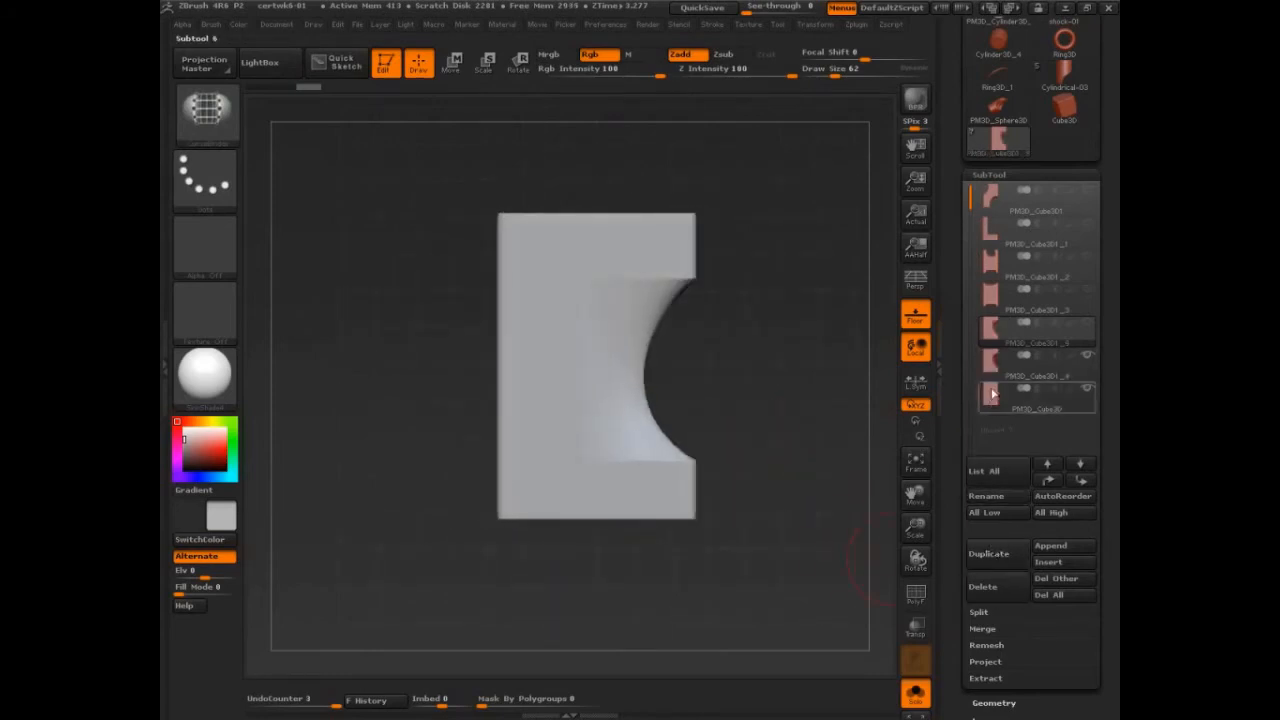
mouse_move(990, 398)
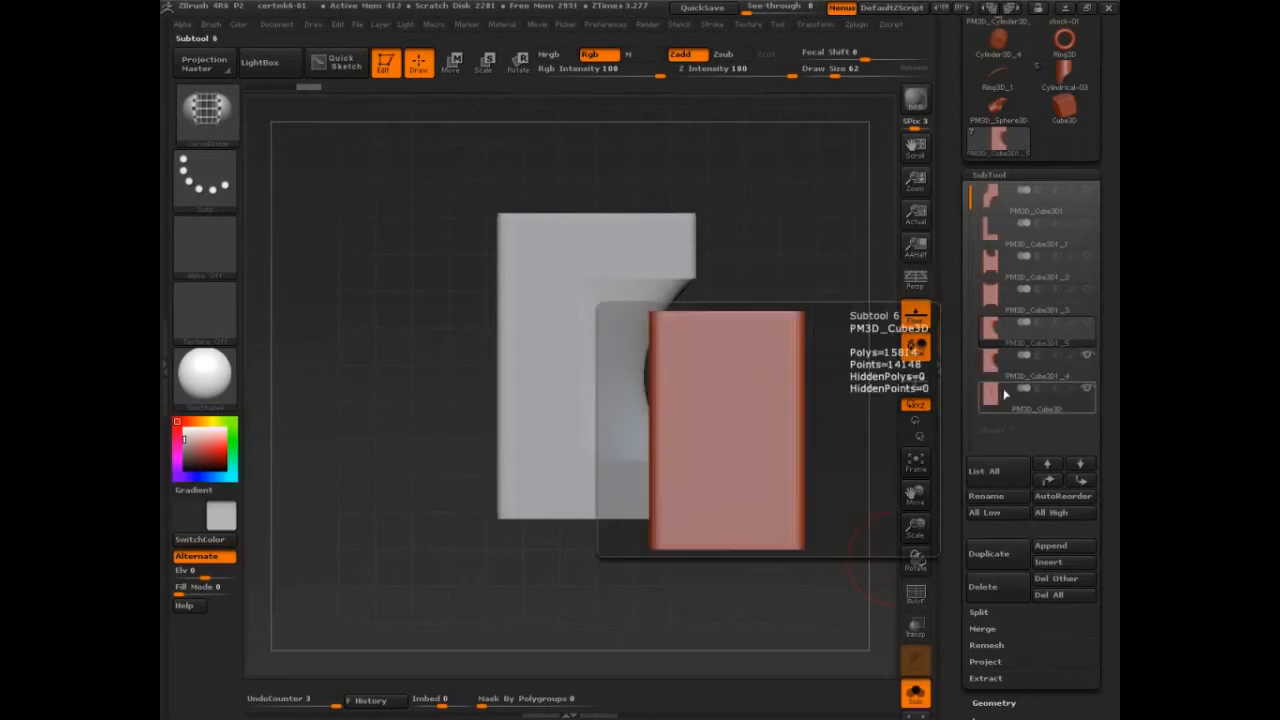
key("ctrl+z")
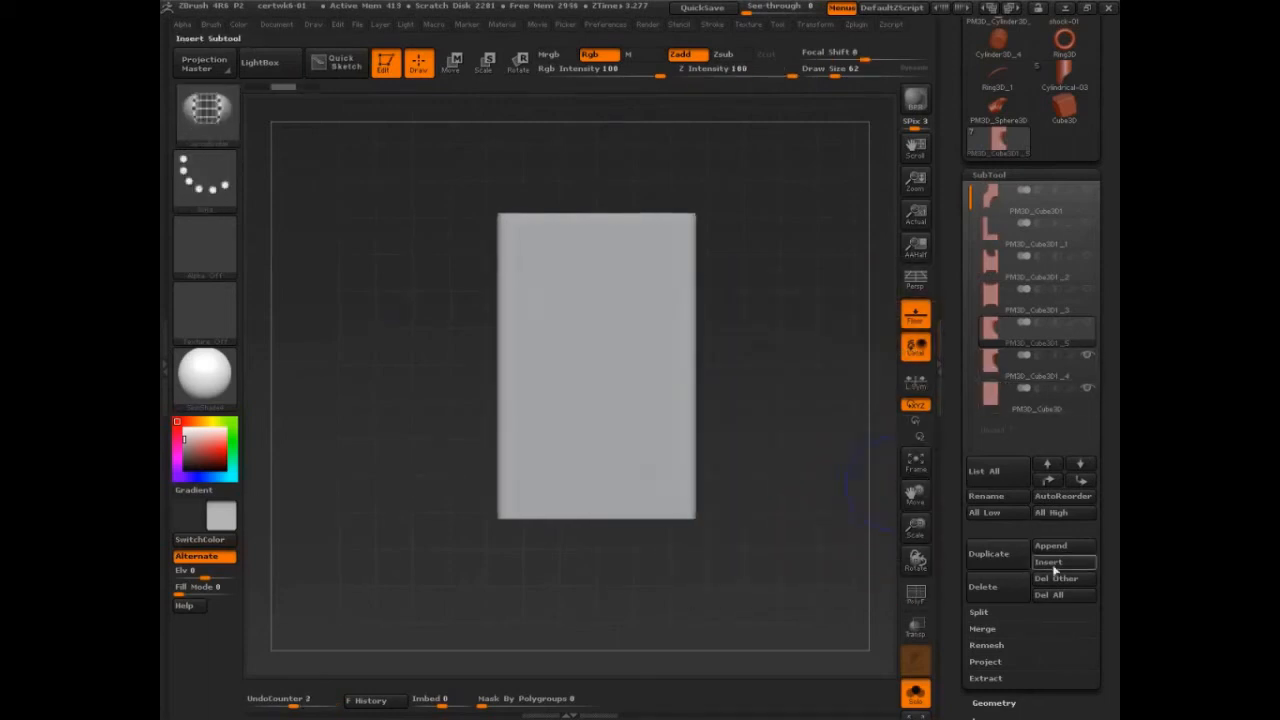
left_click(1012, 593)
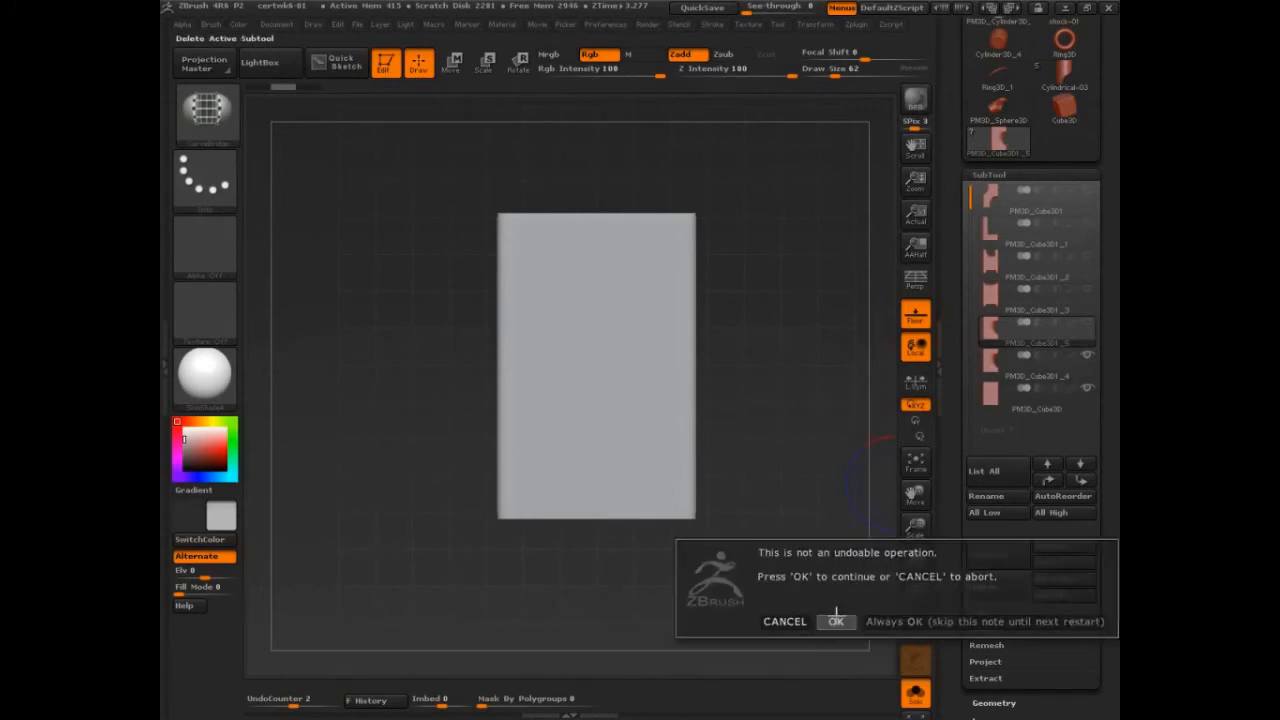
left_click(836, 617)
Step: Duplicate the intact block and choose the TrimLasso brush for cutting the copy
left_click(992, 380)
left_click(995, 554)
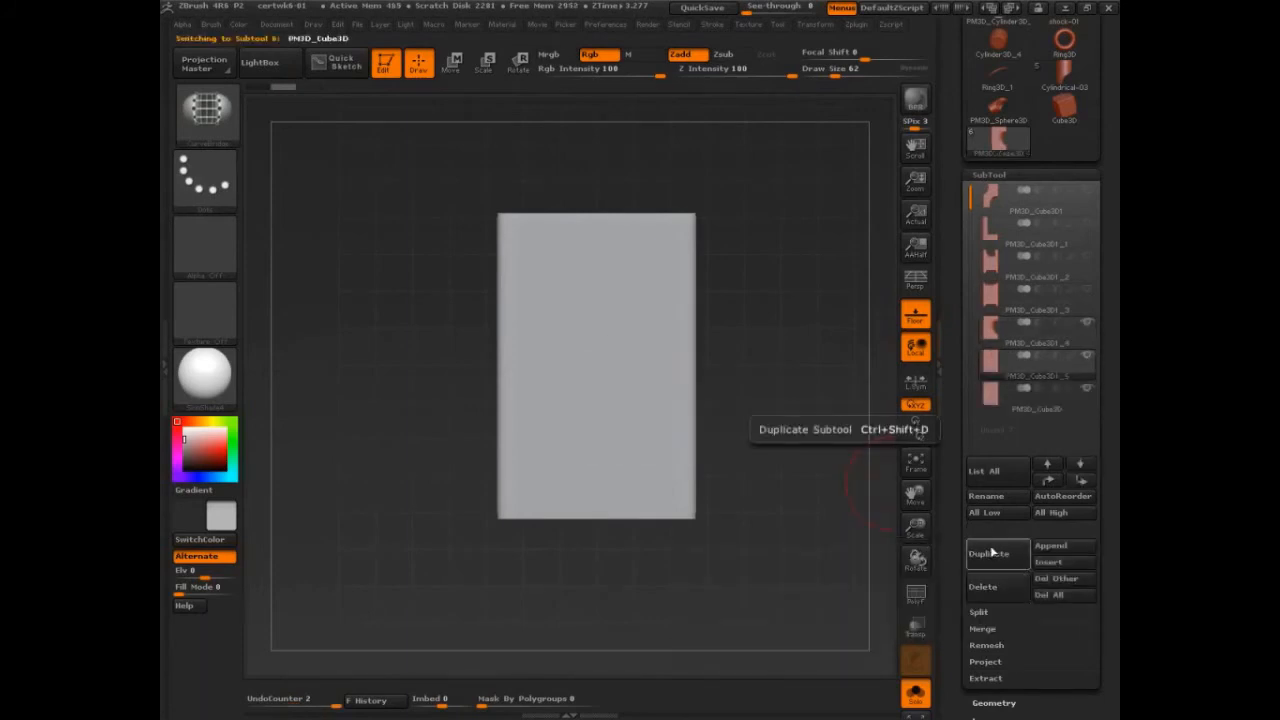
left_click_drag(829, 526, 737, 505)
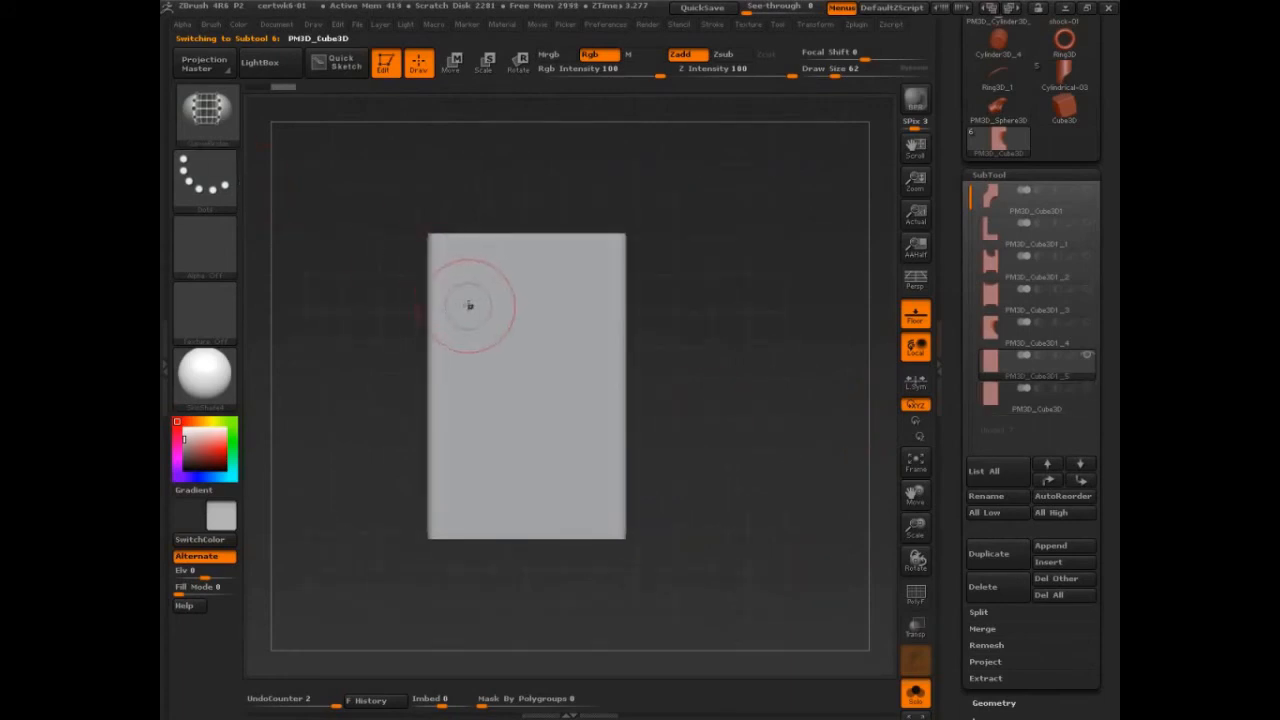
left_click(207, 118)
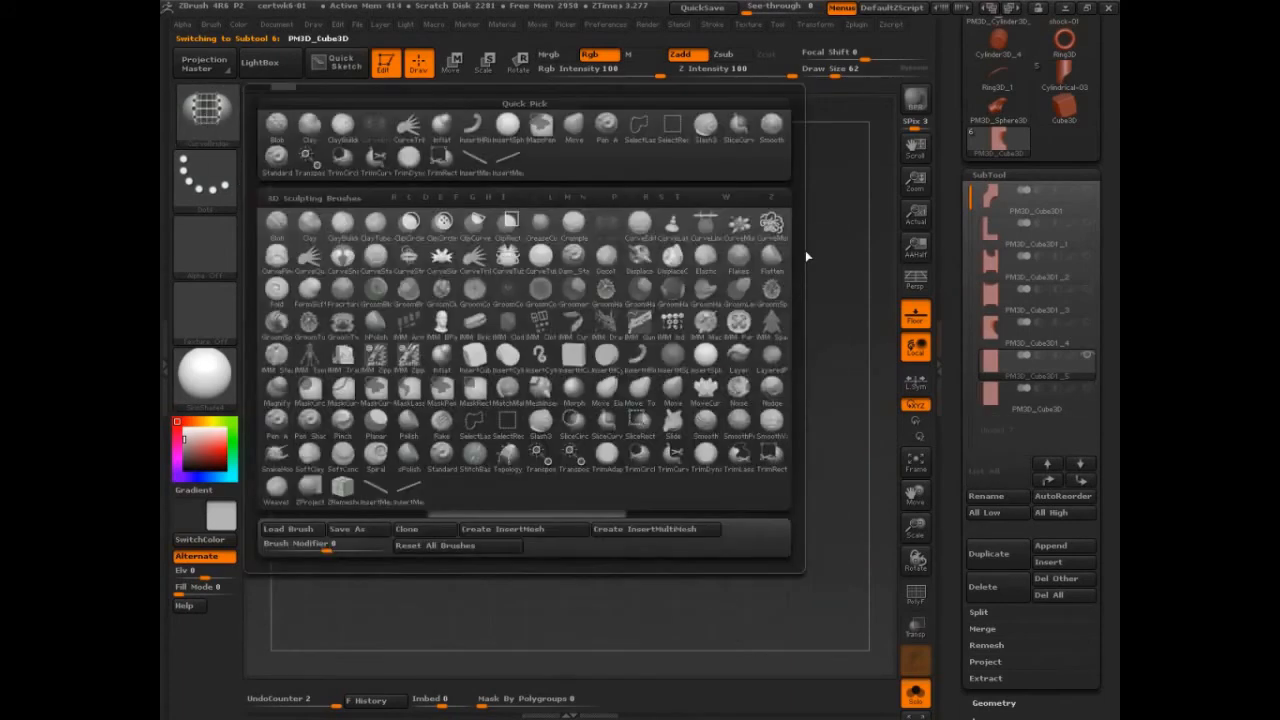
key("ctrl+shift")
left_click(222, 117)
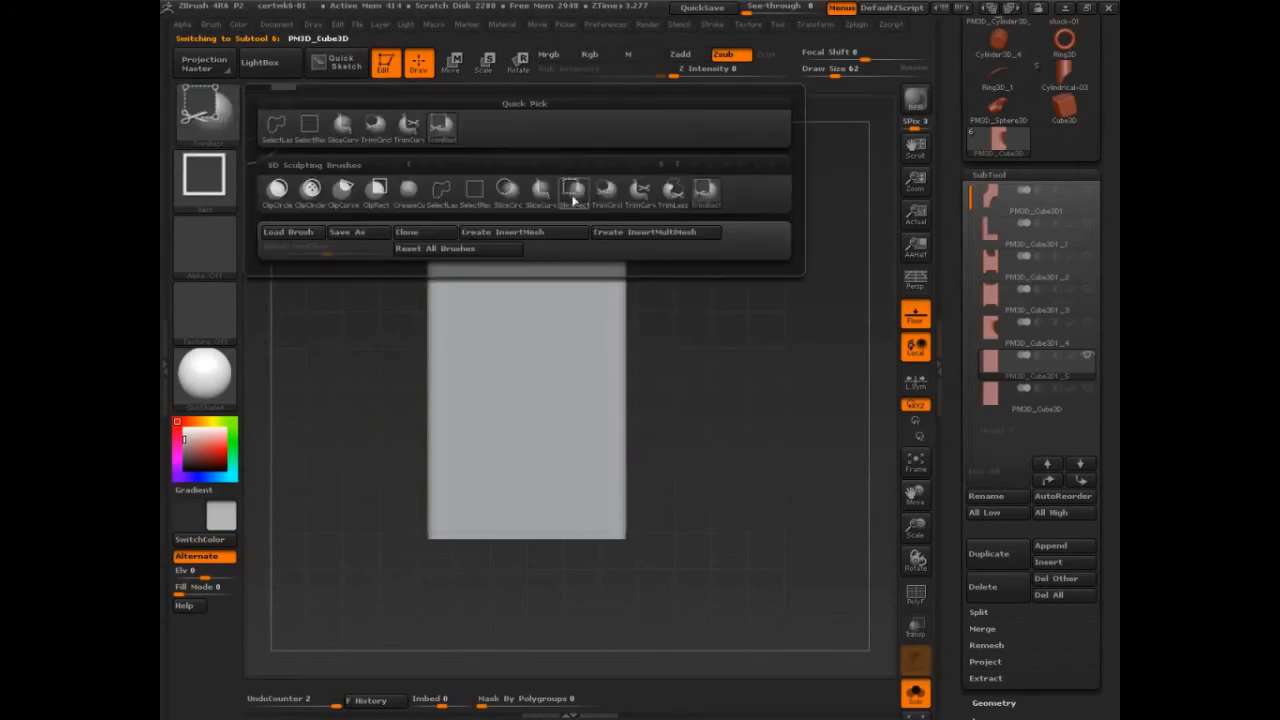
left_click(677, 196)
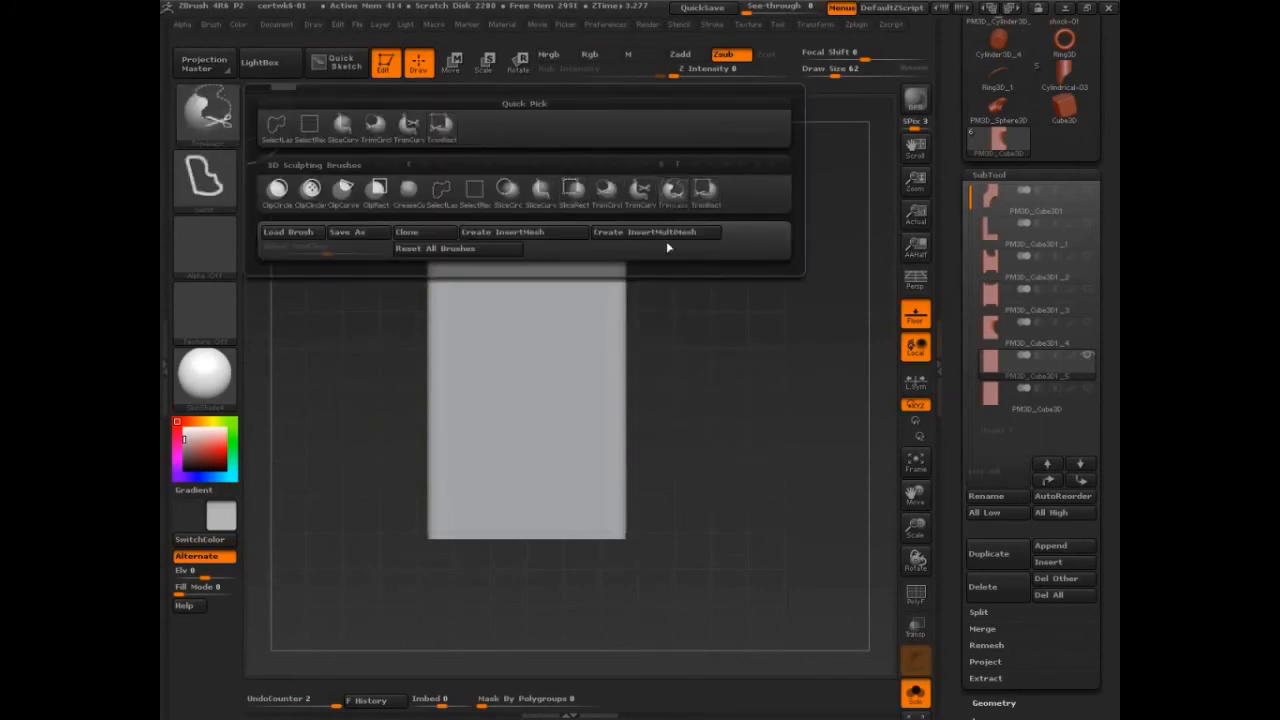
Step: Try to trim away the upper part of the block with freehand TrimLasso outlines
left_click_drag(802, 427, 783, 408)
mouse_move(536, 163)
left_mouse_down("ctrl+shift")
mouse_move(451, 186)
mouse_move(506, 339)
mouse_move(758, 408)
left_mouse_up("ctrl+shift")
left_click_drag(830, 495, 810, 474)
key("ctrl+z")
mouse_move(428, 158)
left_mouse_down("ctrl+shift")
mouse_move(509, 240)
mouse_move(536, 320)
mouse_move(596, 296)
mouse_move(630, 350)
mouse_move(766, 180)
mouse_move(795, 205)
left_mouse_up("ctrl+shift")
mouse_move(846, 363)
left_mouse_down()
mouse_move(773, 392)
mouse_move(803, 394)
left_mouse_up()
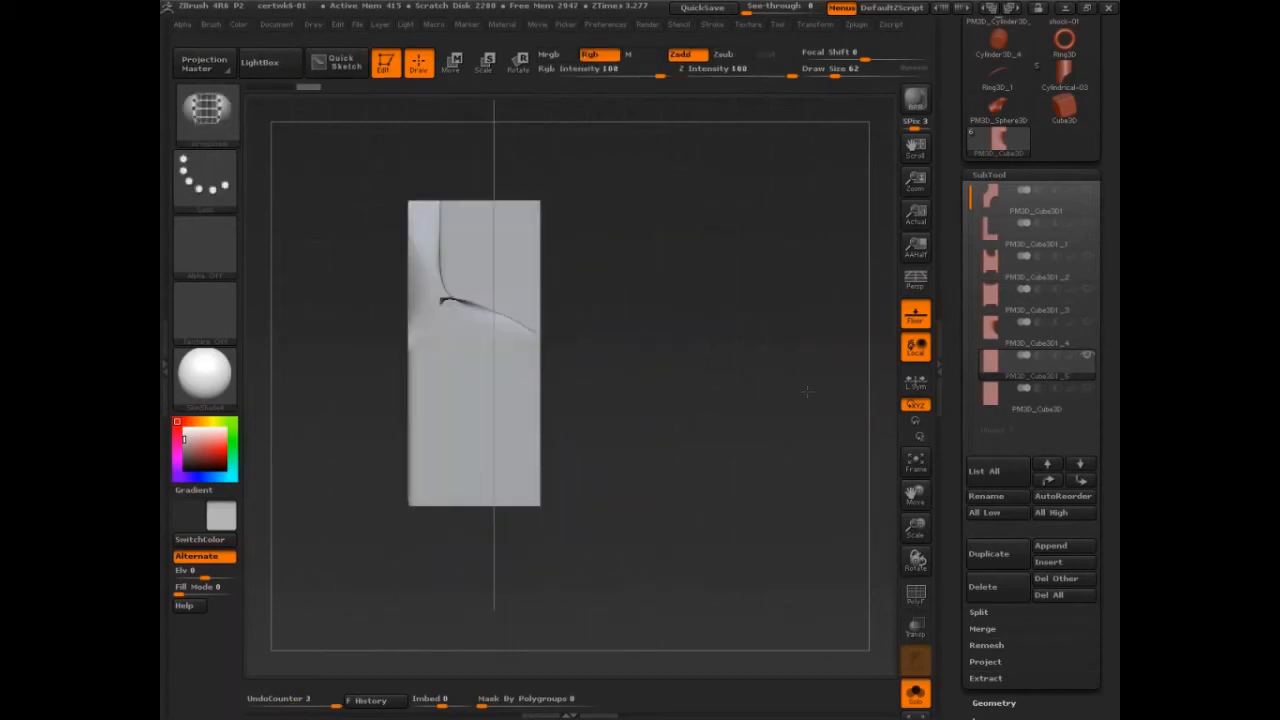
key("ctrl+z")
Step: Trim a freehand piece out of the block's lower right corner with TrimLasso
left_click_drag(755, 446, 834, 449, "shift")
mouse_move(825, 502)
left_mouse_down("ctrl+shift")
mouse_move(736, 538)
mouse_move(663, 329)
mouse_move(598, 508)
left_mouse_up("ctrl+shift")
mouse_move(757, 577)
left_mouse_down()
mouse_move(781, 541)
mouse_move(672, 545)
mouse_move(785, 540)
left_mouse_up()
Step: Duplicate the intact block and cut away its lower right portion along a curve with the TrimCurve brush
left_click(1030, 411)
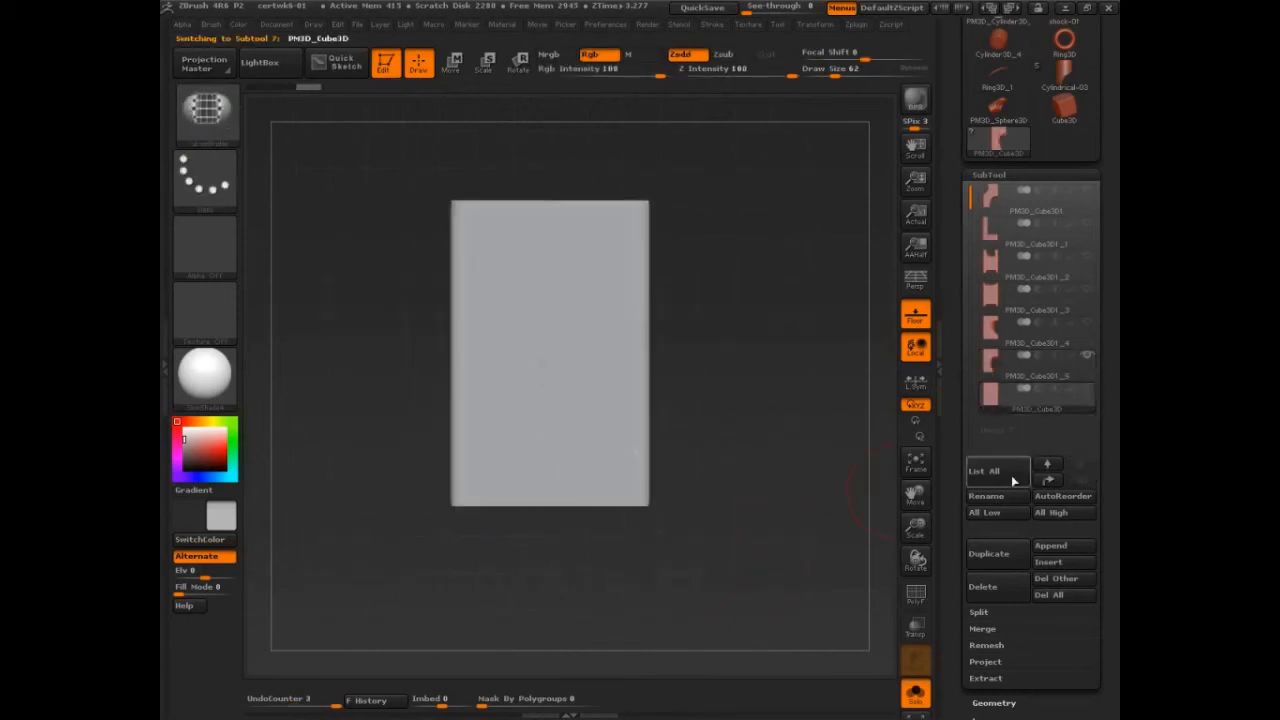
left_click(990, 553)
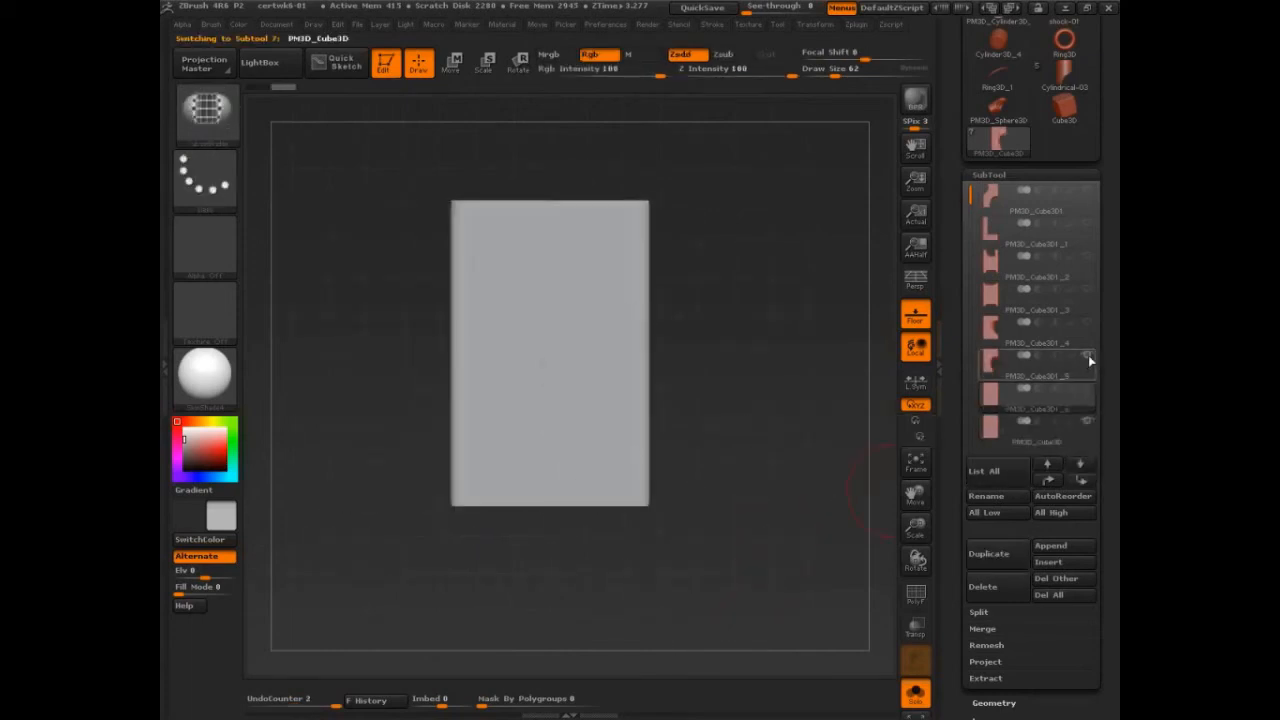
left_click(224, 124)
left_click(640, 196)
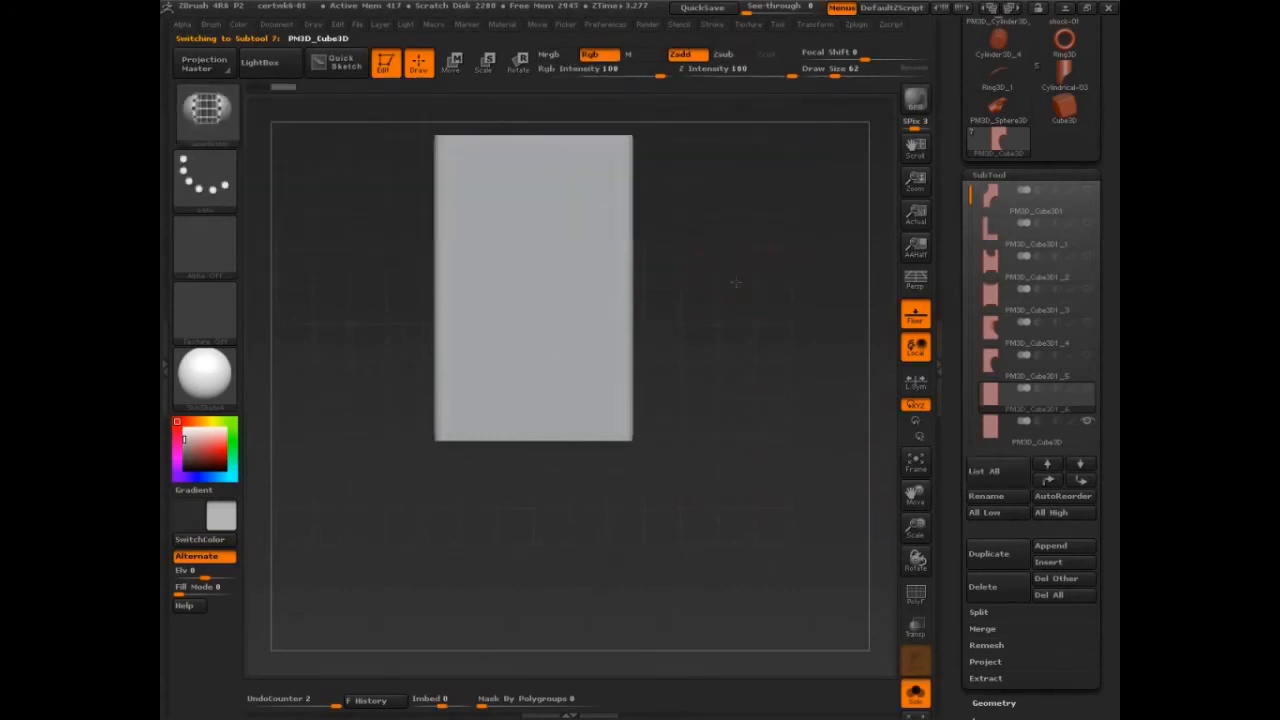
mouse_move(601, 343)
left_mouse_down("ctrl+shift")
mouse_move(530, 376)
mouse_move(458, 586)
left_mouse_up("ctrl+shift")
mouse_move(752, 488)
left_mouse_down()
mouse_move(690, 488)
mouse_move(745, 484)
left_mouse_up()
Step: Duplicate the intact block and cut off its upper left corner along an S-shaped curve with TrimCurve
left_click(1013, 438)
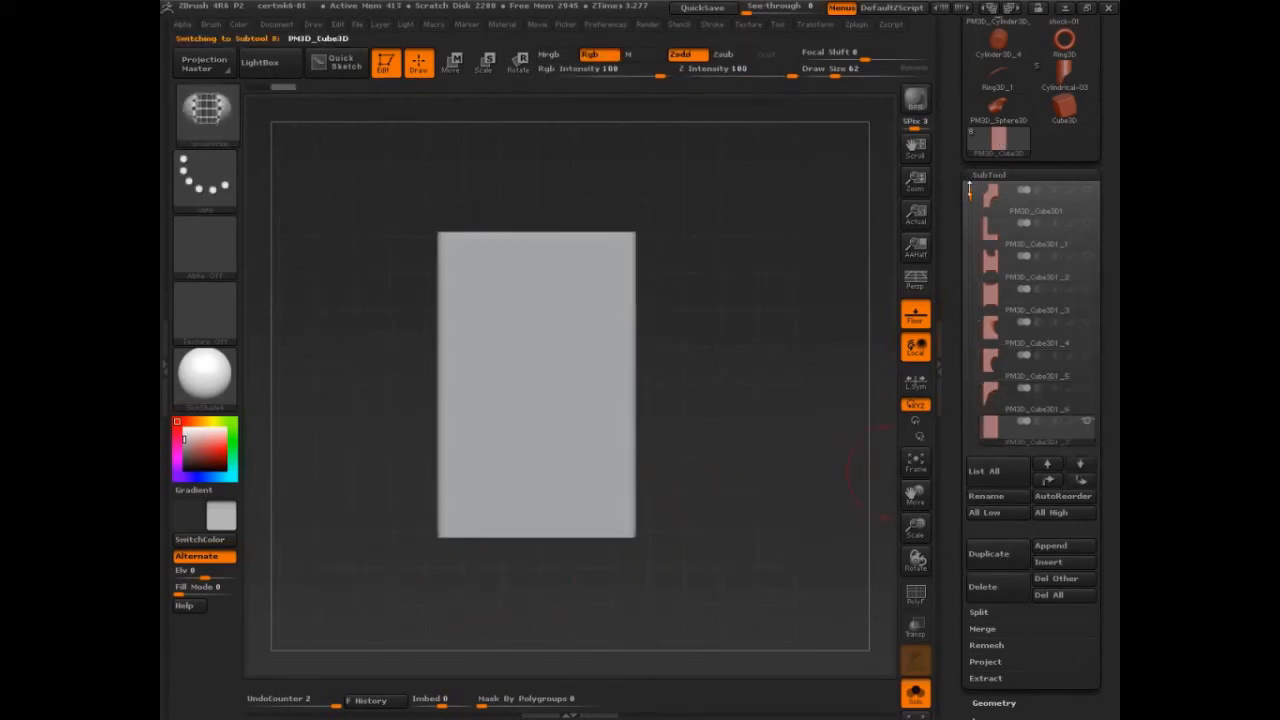
left_click_drag(969, 190, 969, 214)
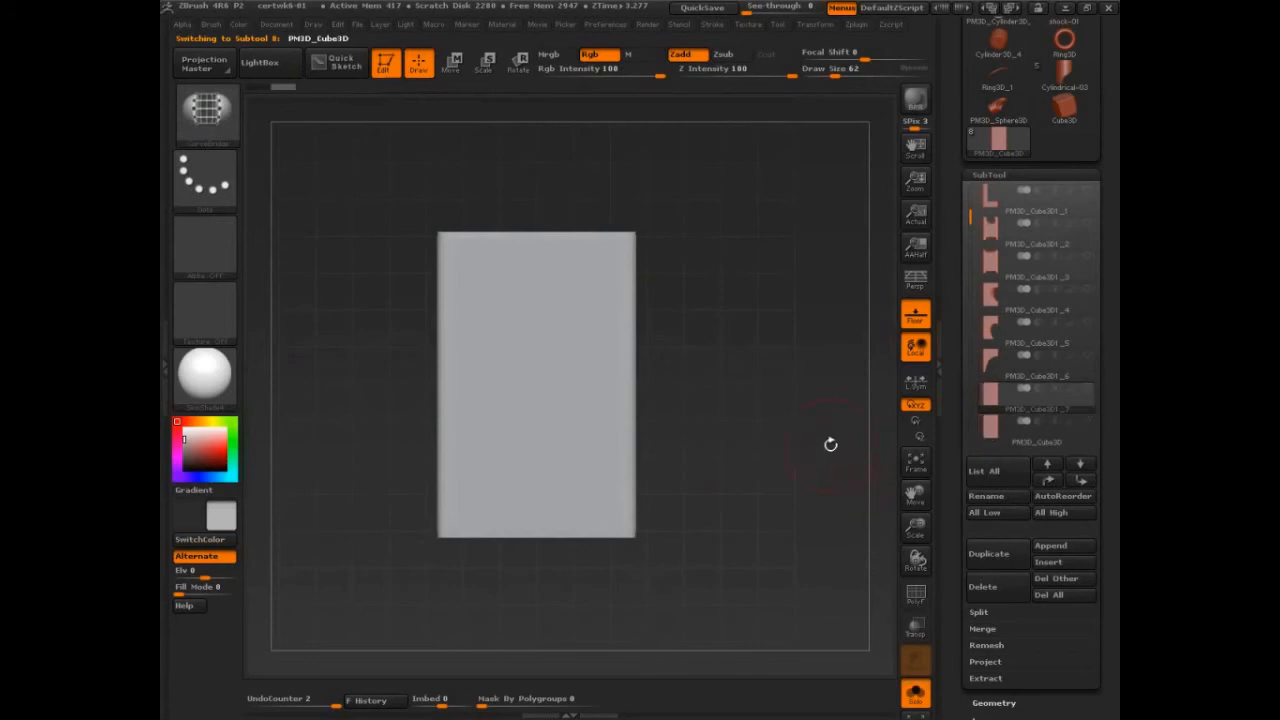
mouse_move(376, 392)
left_mouse_down("ctrl+shift")
mouse_move(443, 297)
mouse_move(500, 275)
mouse_move(520, 178)
mouse_move(500, 148)
mouse_move(452, 152)
left_mouse_up("ctrl+shift")
key("ctrl+z")
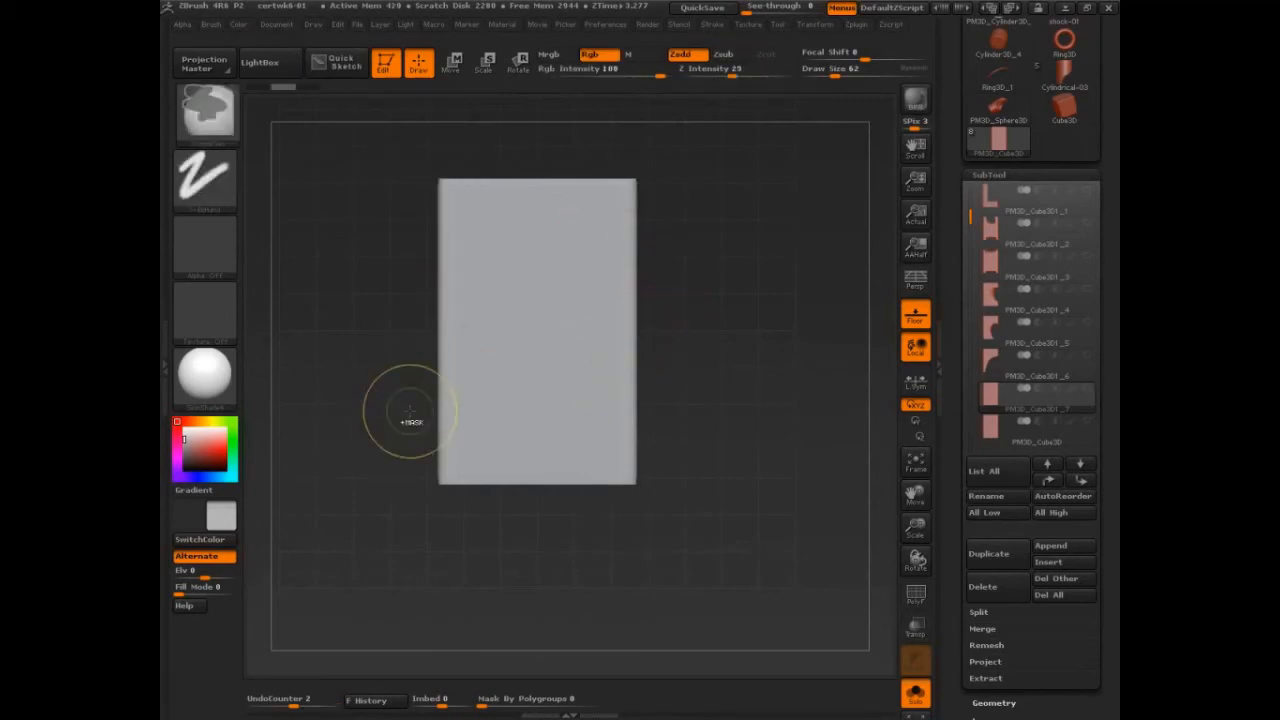
mouse_move(410, 417)
left_mouse_down("ctrl+shift")
mouse_move(452, 340)
mouse_move(601, 274)
mouse_move(624, 183)
left_mouse_up("ctrl+shift")
left_click_drag(793, 412, 740, 512)
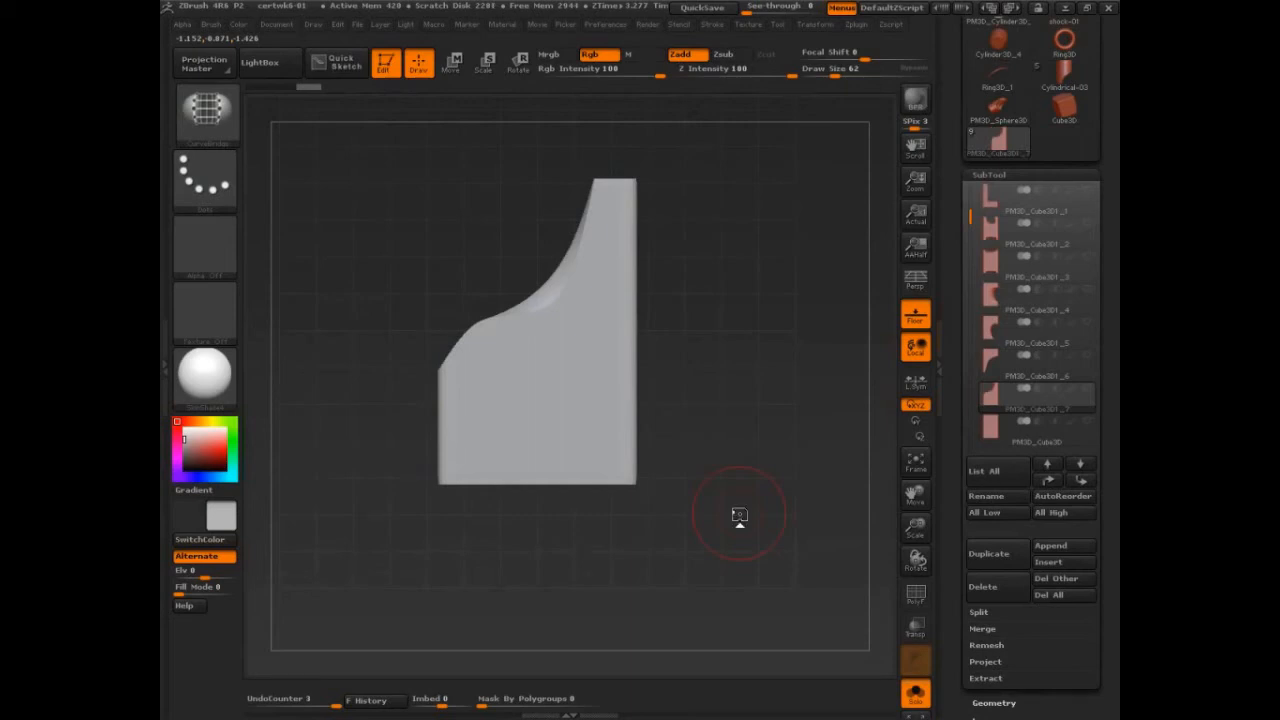
left_click_drag(739, 515, 823, 571)
Step: Orient the S-cut block so its channel shows and leave a snapshot of it on the canvas
left_click_drag(951, 270, 951, 378)
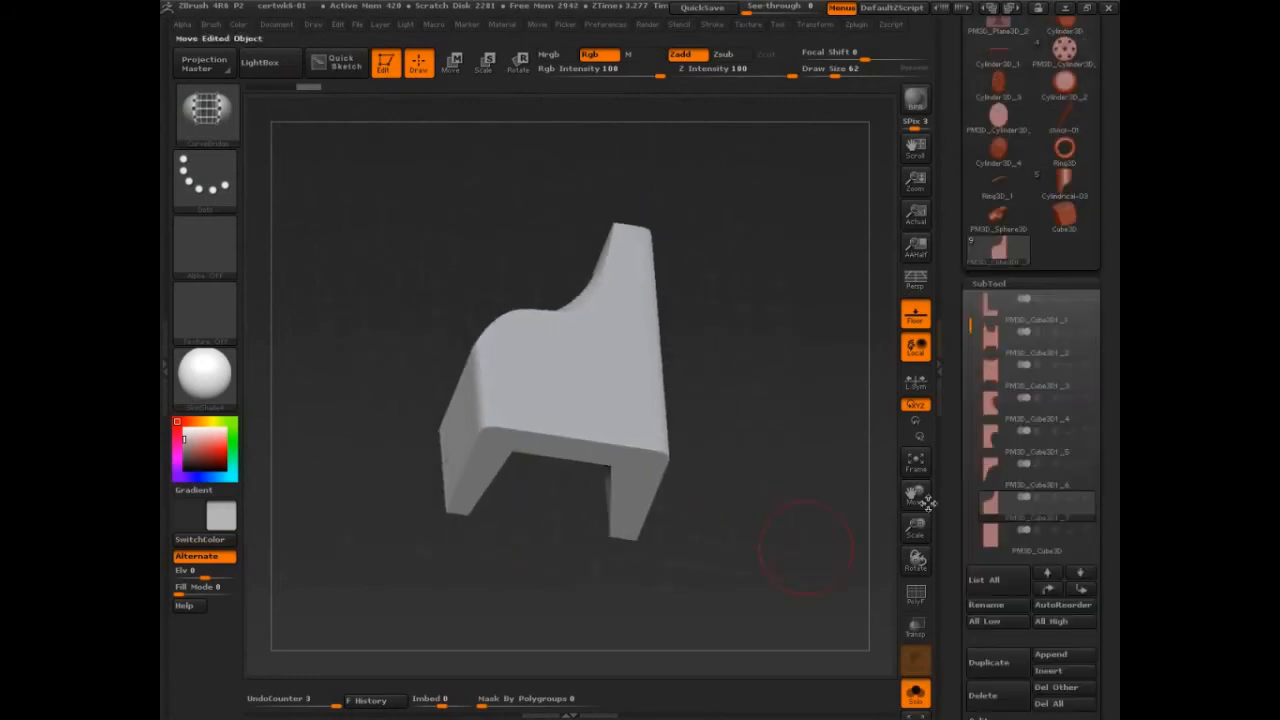
mouse_move(804, 498)
left_mouse_down("alt")
mouse_move(819, 533)
mouse_move(866, 547)
left_mouse_up("alt")
mouse_move(866, 547)
left_mouse_down()
mouse_move(837, 573)
mouse_move(810, 571)
mouse_move(856, 539)
mouse_move(664, 471)
left_mouse_up()
key("shift+s")
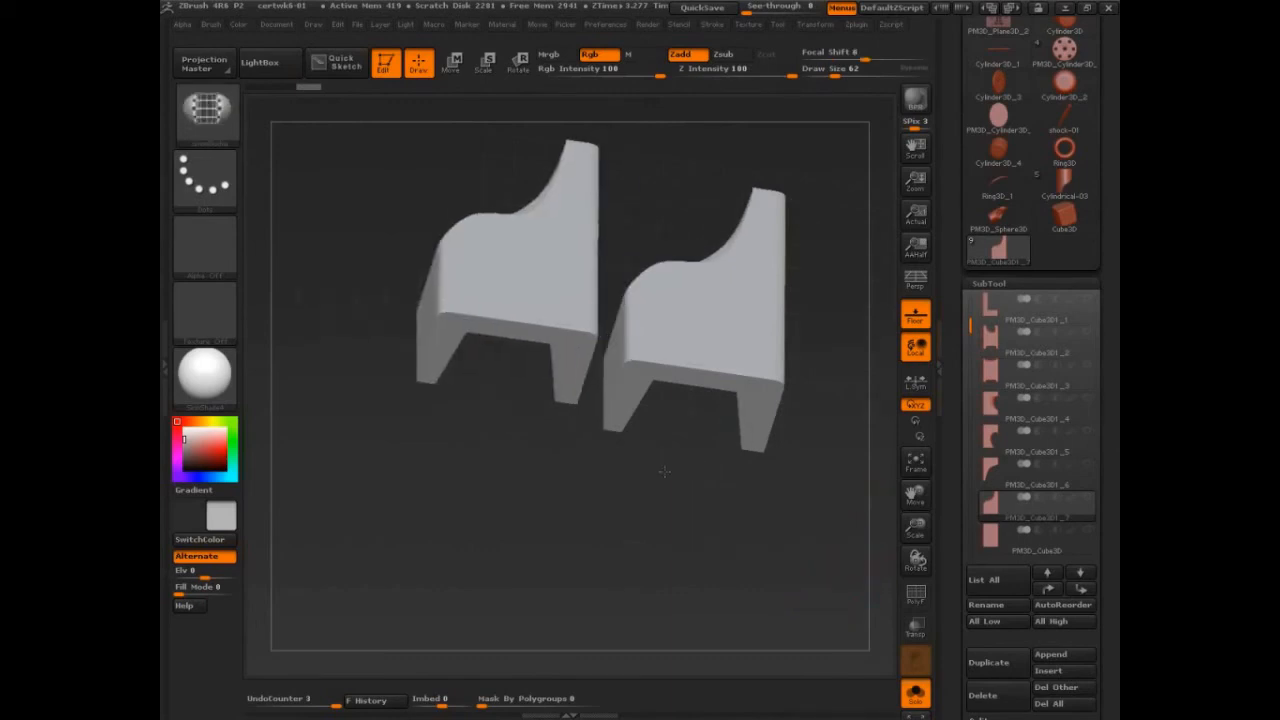
Step: Place canvas snapshots of the PM3D_Sphere3D and Cylindrical-03 tools alongside the block
left_click(997, 220)
left_click_drag(816, 440, 640, 492, "alt")
key("shift+s")
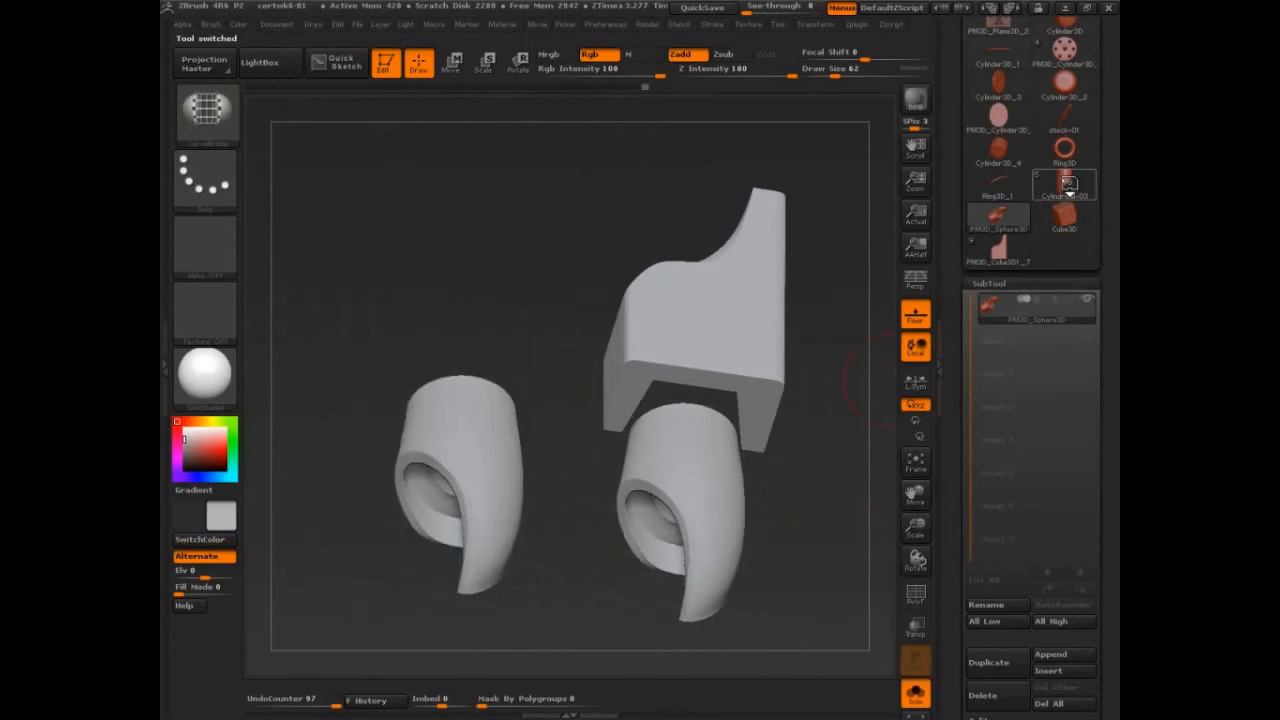
left_click(1064, 185)
left_click_drag(831, 506, 806, 520, "alt")
key("shift+s")
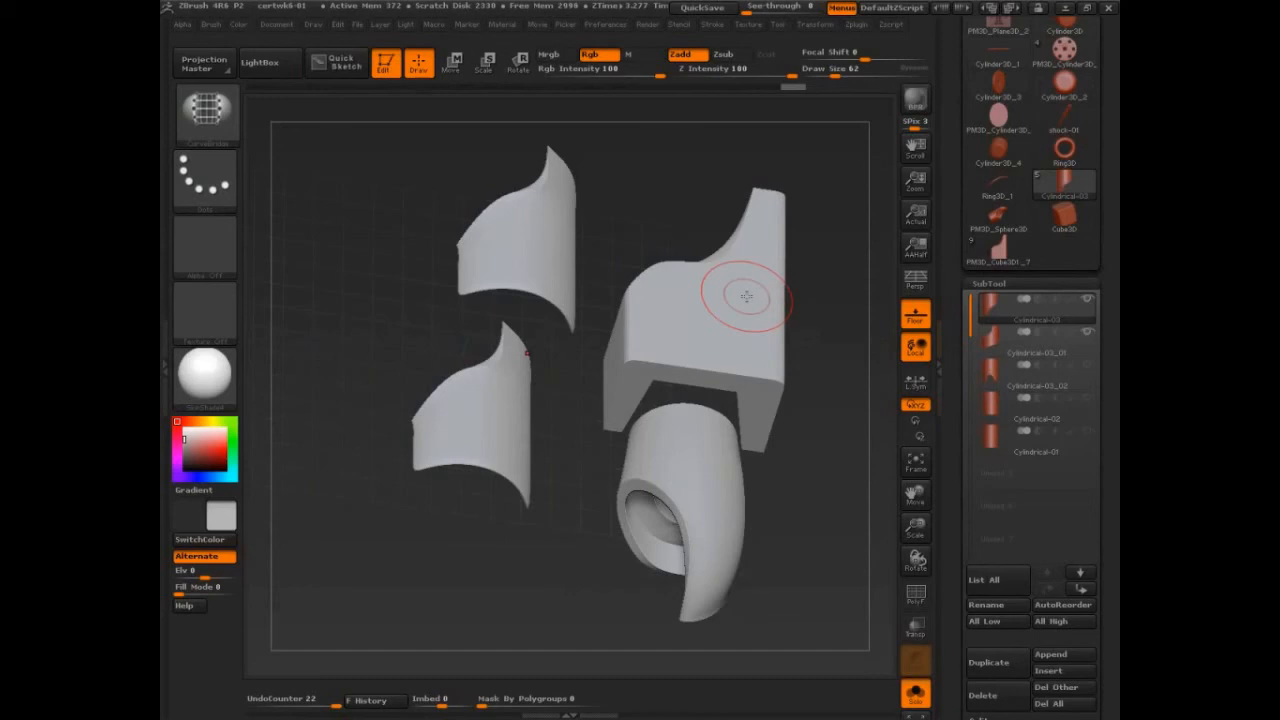
Step: Clear the snapshots from the canvas, keeping the curved cylindrical piece in view for editing
key("ctrl+s")
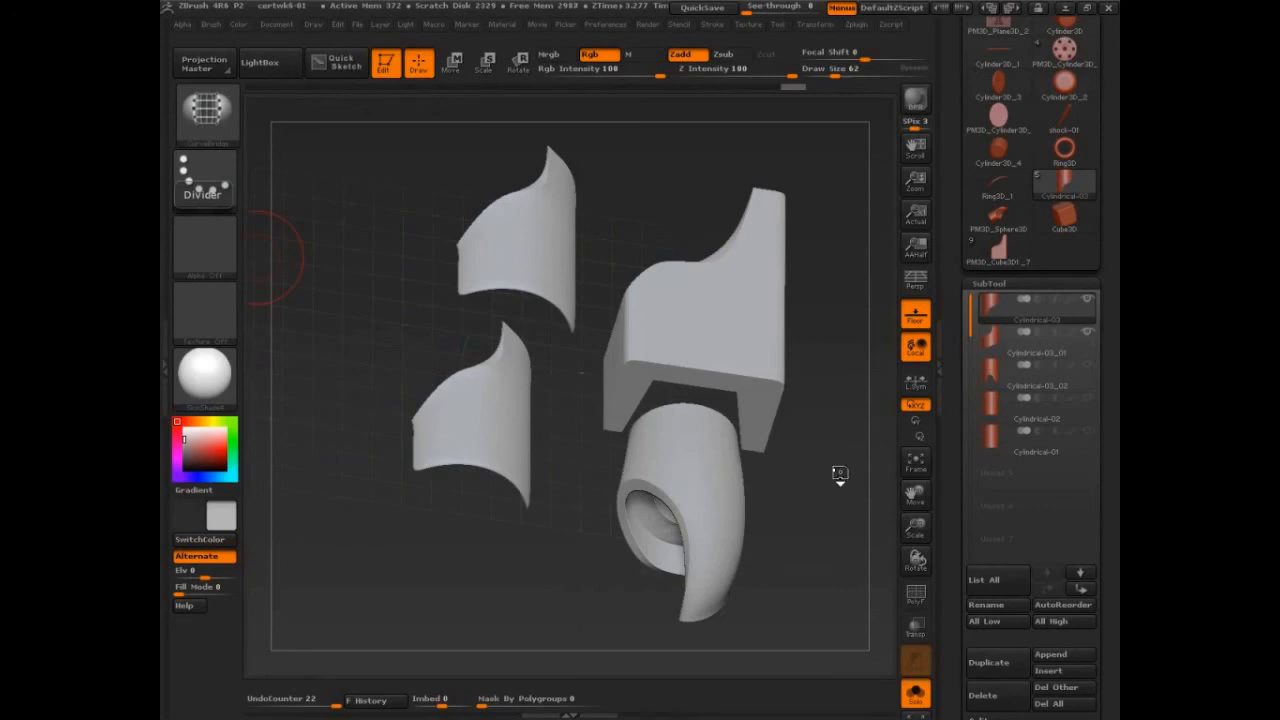
key("ctrl+n")
mouse_move(840, 473)
left_mouse_down()
mouse_move(806, 532)
mouse_move(740, 549)
mouse_move(826, 437)
left_mouse_up()
Step: Delete the cylindrical piece's lower subdivision levels and cut off its upper right part along a straight diagonal with TrimCurve
left_click_drag(420, 268, 611, 424, "ctrl+shift")
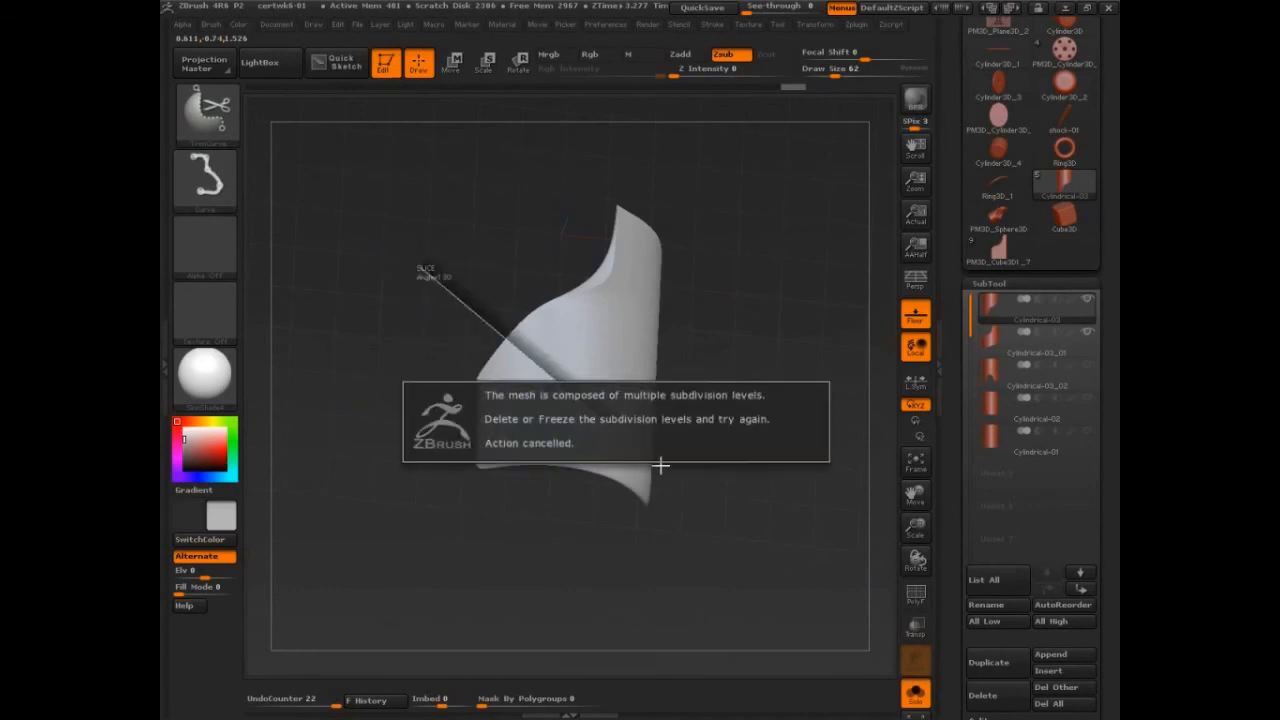
left_click(989, 285)
left_click(994, 304)
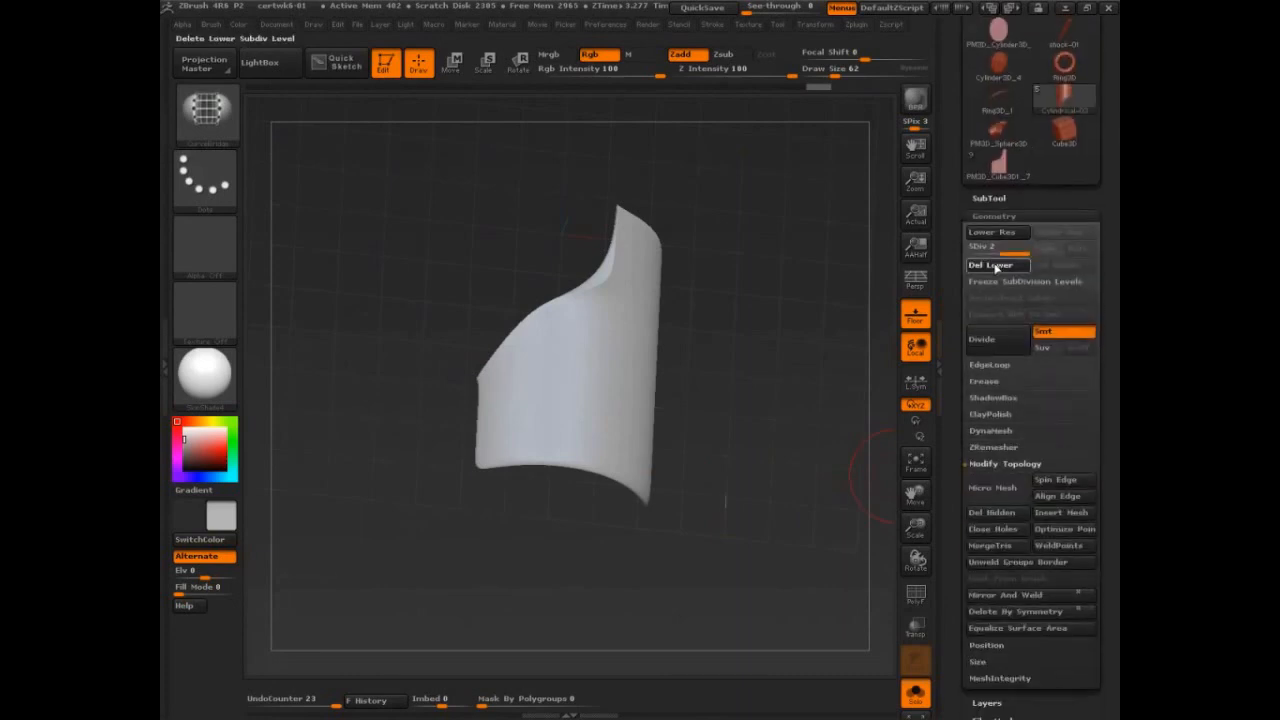
left_click_drag(456, 268, 575, 400, "ctrl+shift")
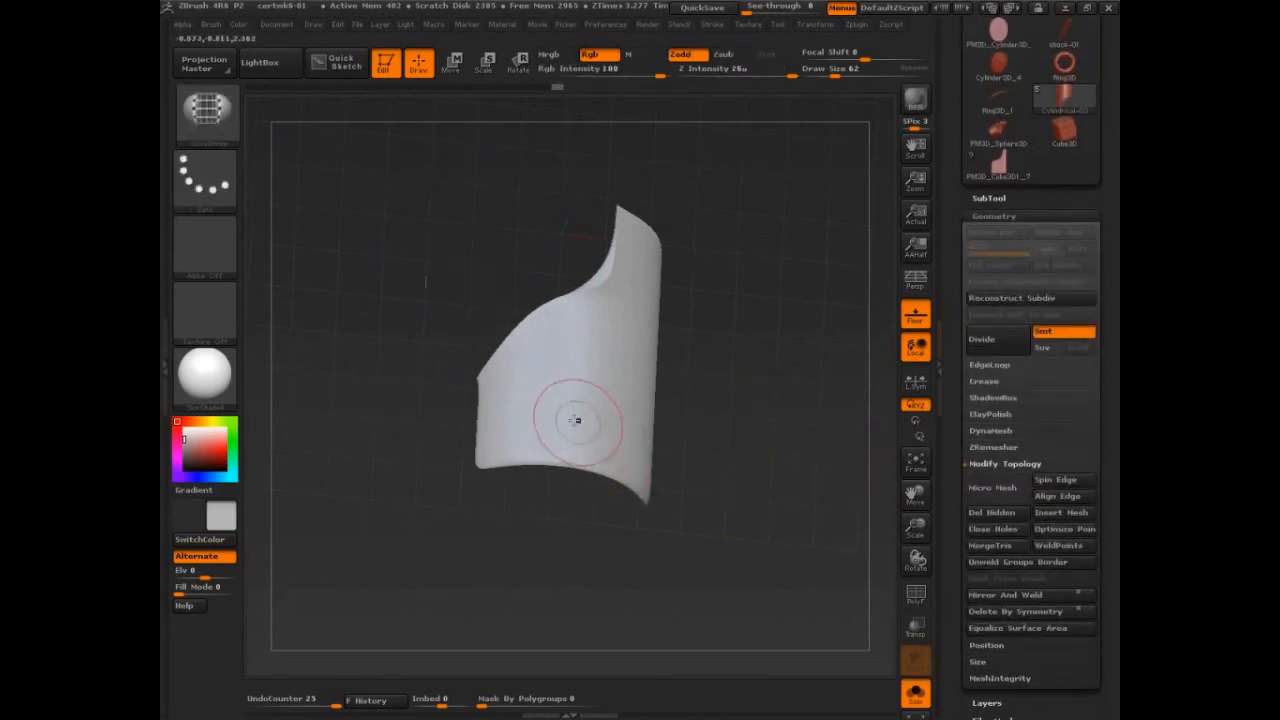
left_click_drag(466, 263, 690, 505, "ctrl+shift")
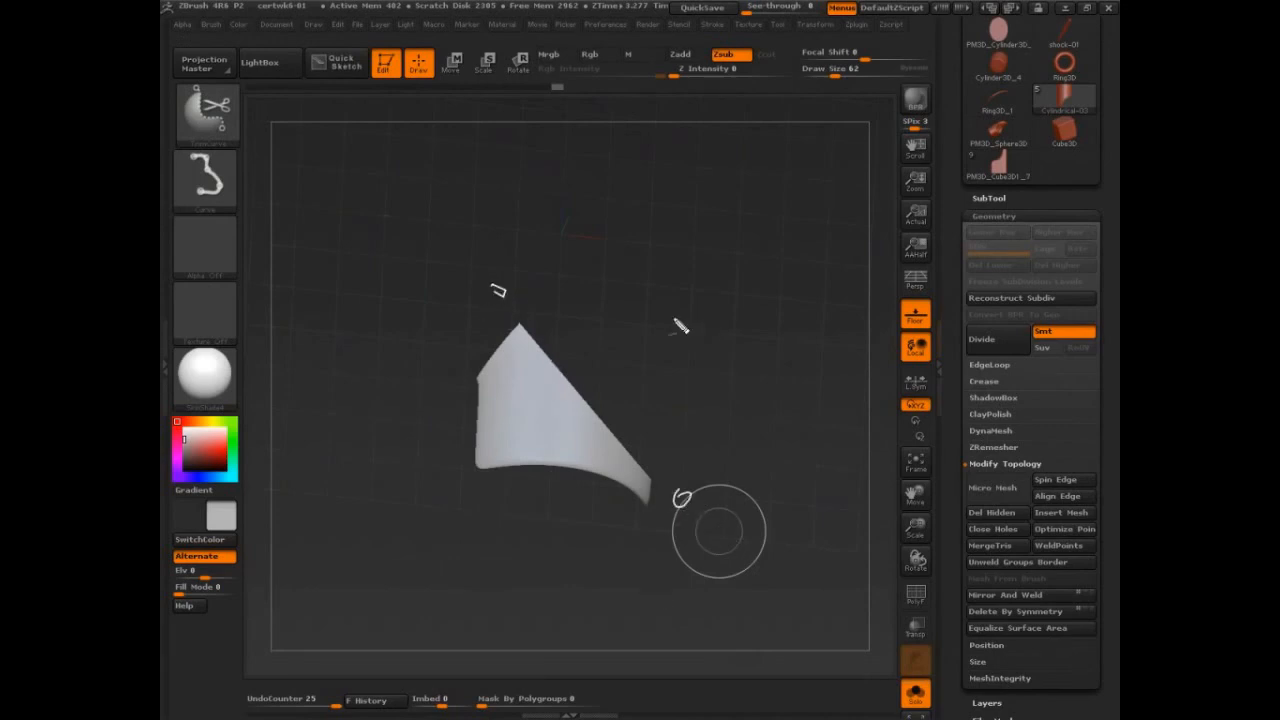
mouse_move(579, 574)
left_mouse_down("ctrl+shift")
mouse_move(609, 585)
mouse_move(409, 597)
mouse_move(496, 445)
mouse_move(456, 504)
left_mouse_up("ctrl+shift")
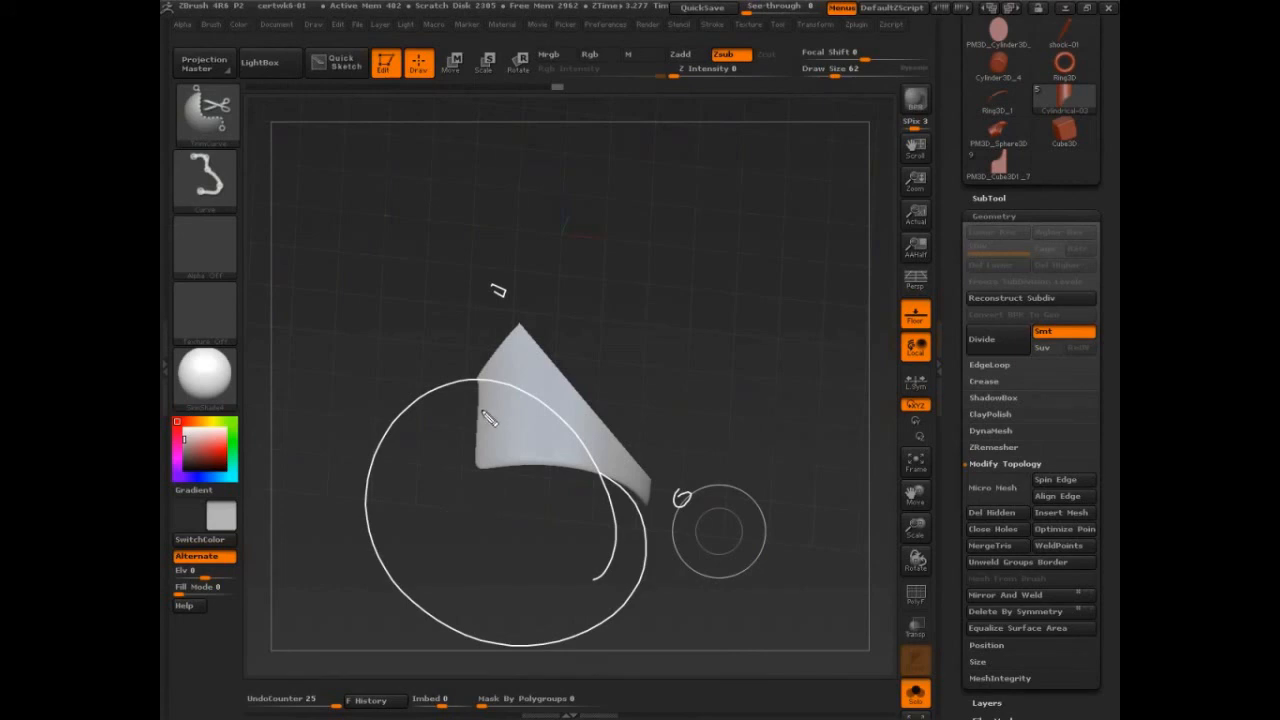
mouse_move(482, 390)
left_mouse_down()
mouse_move(480, 405)
mouse_move(588, 462)
left_mouse_up()
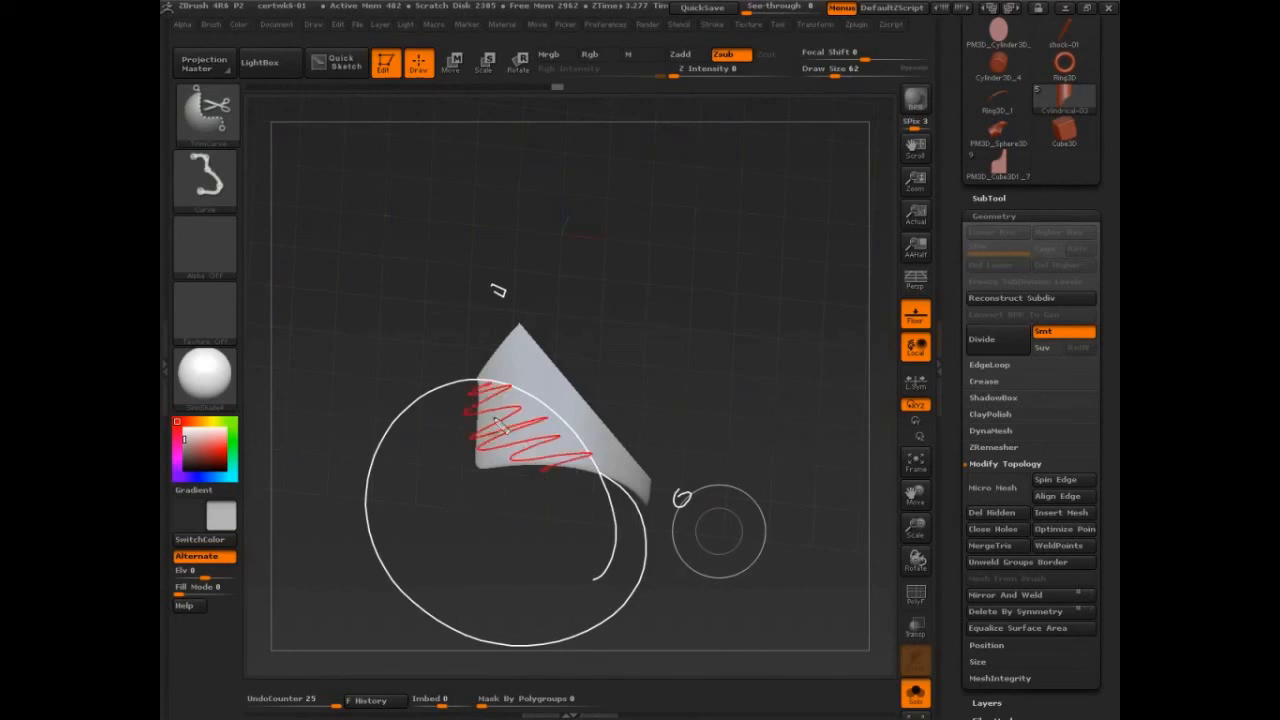
Step: Undo the diagonal TrimCurve cut on the cylindrical piece
mouse_move(482, 390)
left_mouse_down()
mouse_move(562, 432)
mouse_move(623, 511)
left_mouse_up()
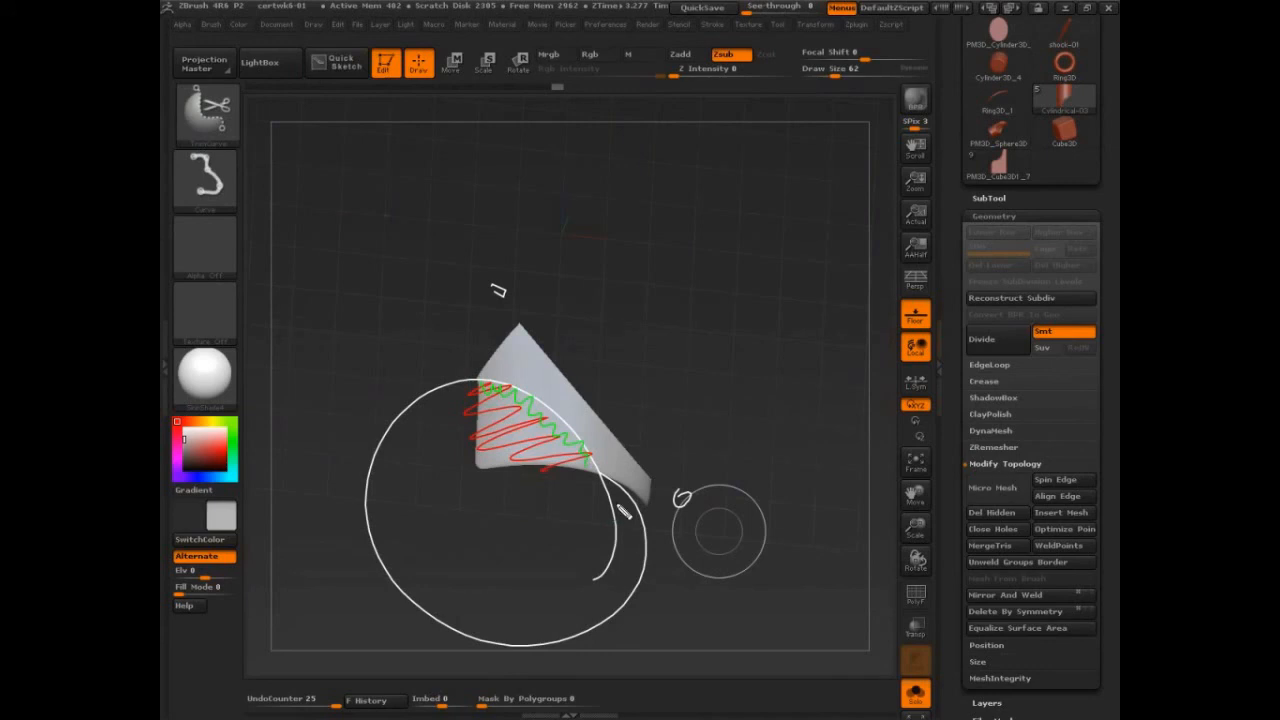
key("Escape")
key("ctrl+z")
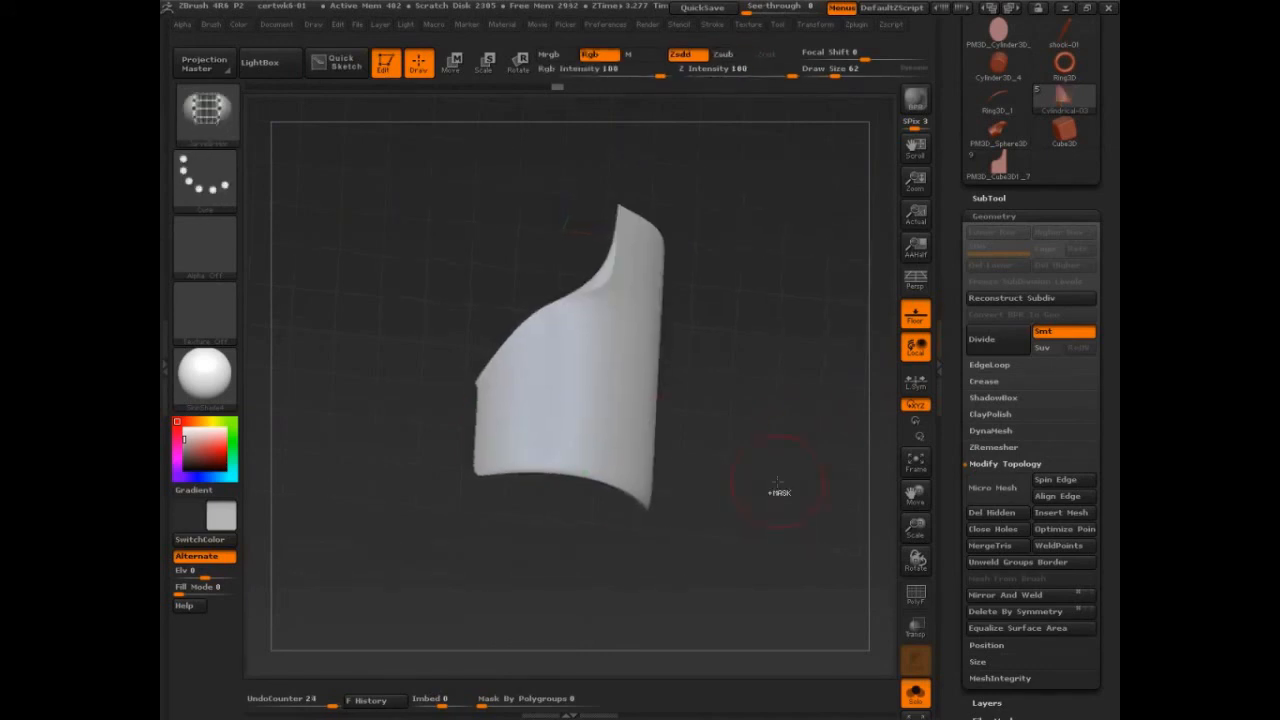
Step: Trim with a short diagonal TrimCurve line that ends inside the piece's surface, and display the polygon wireframe up close
left_click_drag(464, 278, 594, 376, "ctrl+shift")
key("shift+f")
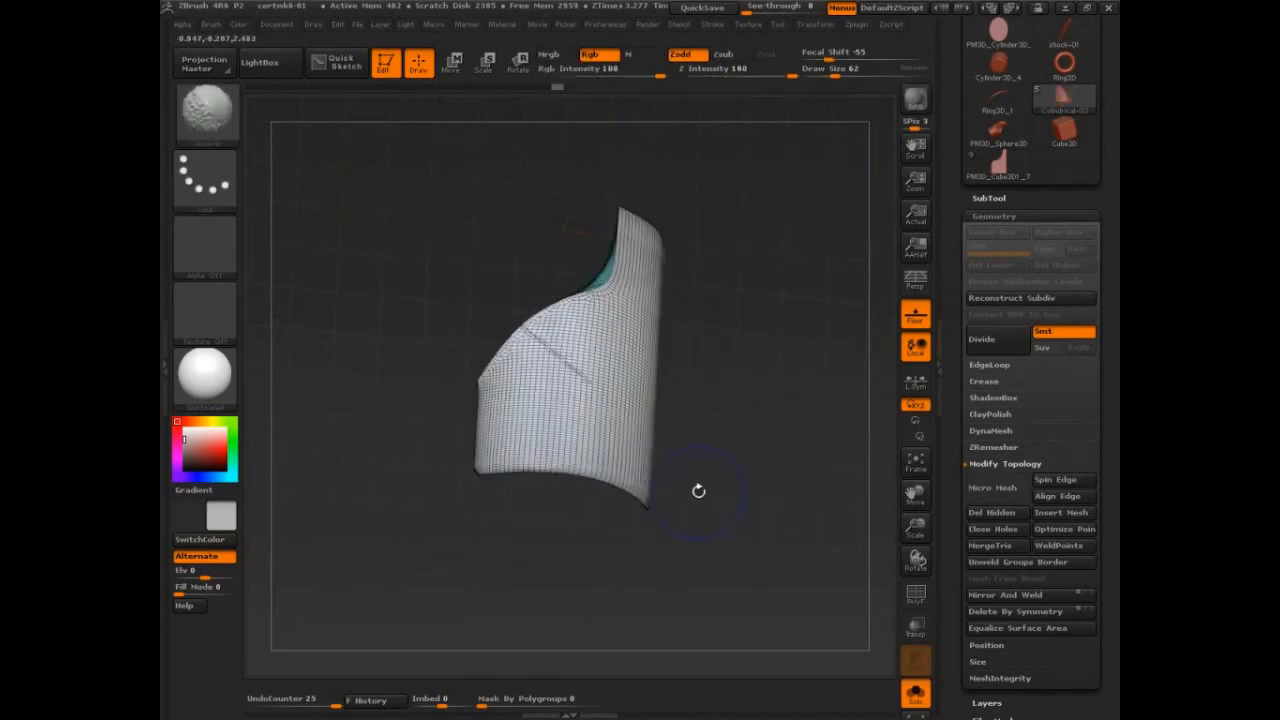
mouse_move(737, 474)
left_mouse_down("alt")
mouse_move(792, 515)
mouse_move(757, 485)
left_mouse_up("alt")
key("ctrl+shift+d")
left_click_drag(413, 192, 652, 418)
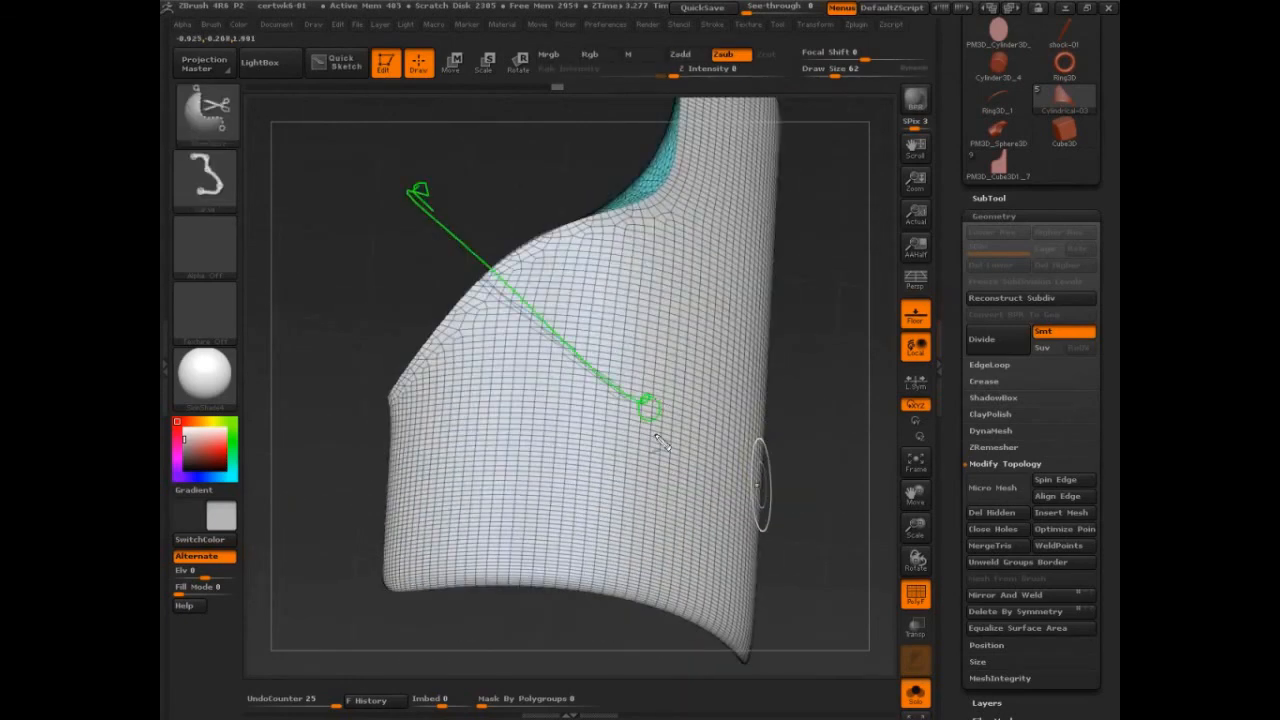
mouse_move(700, 272)
left_mouse_down()
mouse_move(738, 328)
mouse_move(698, 274)
left_mouse_up()
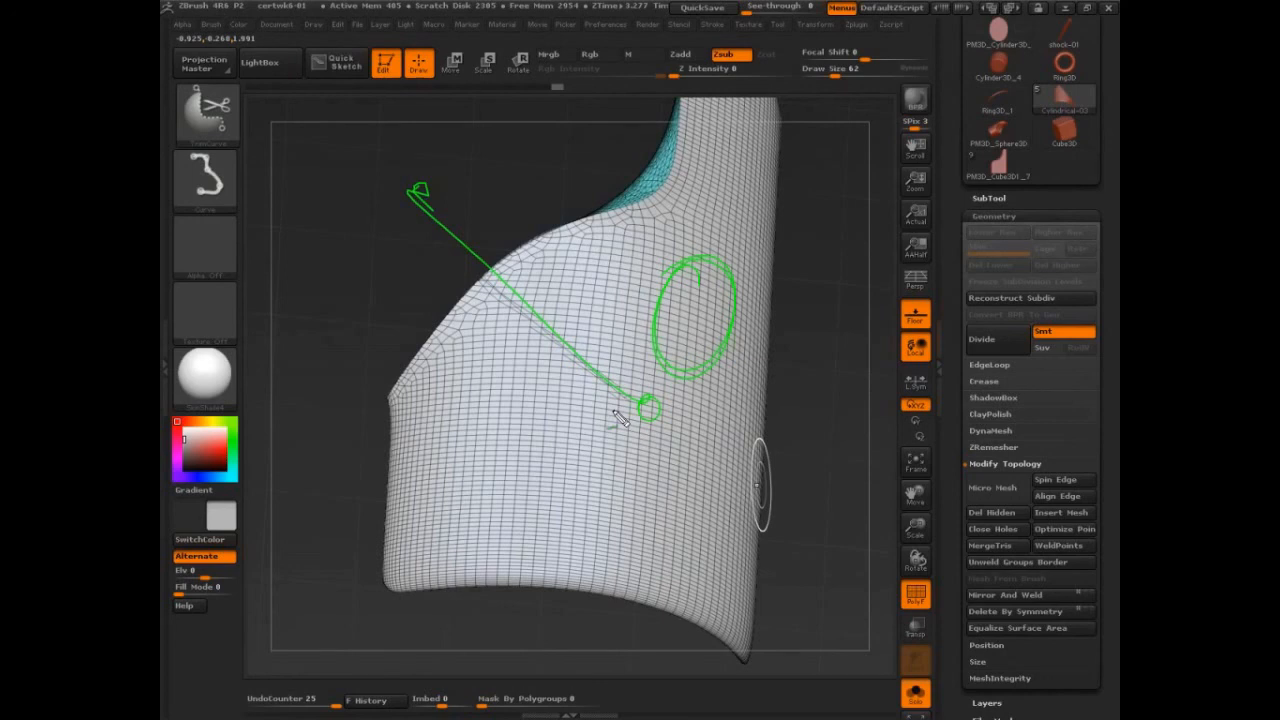
key("ctrl+z")
key("ctrl+z")
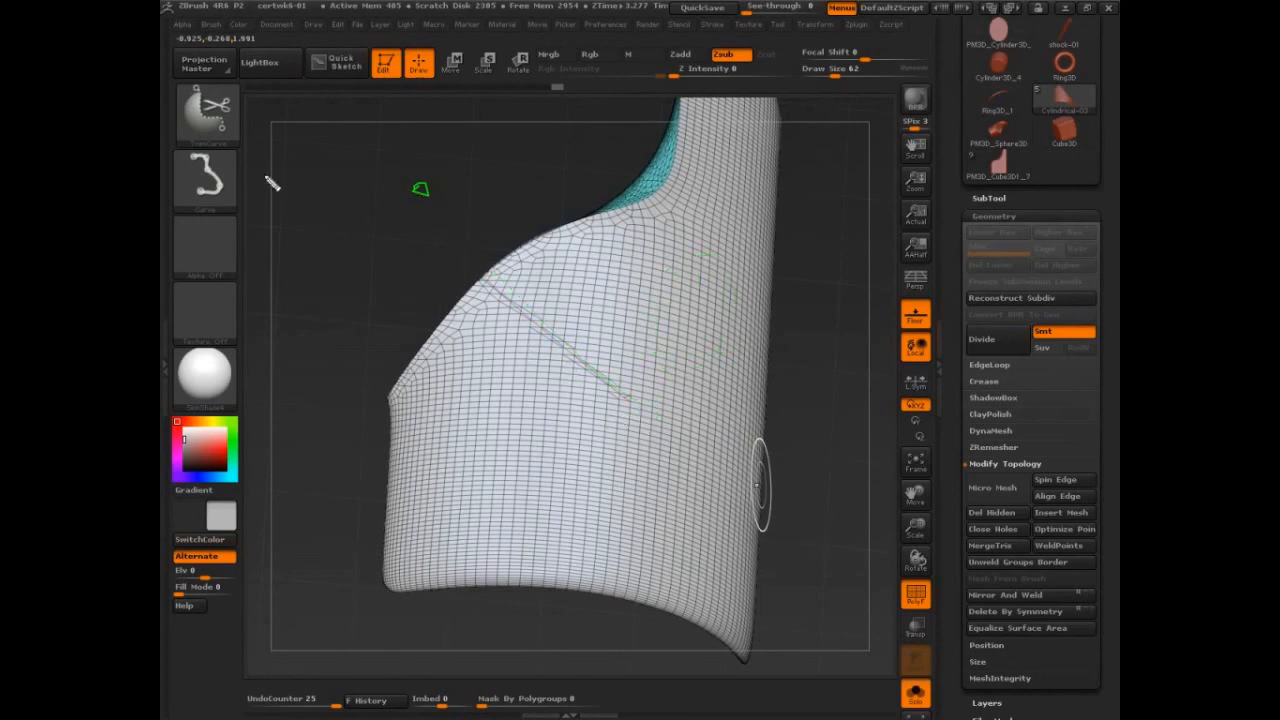
key("Escape")
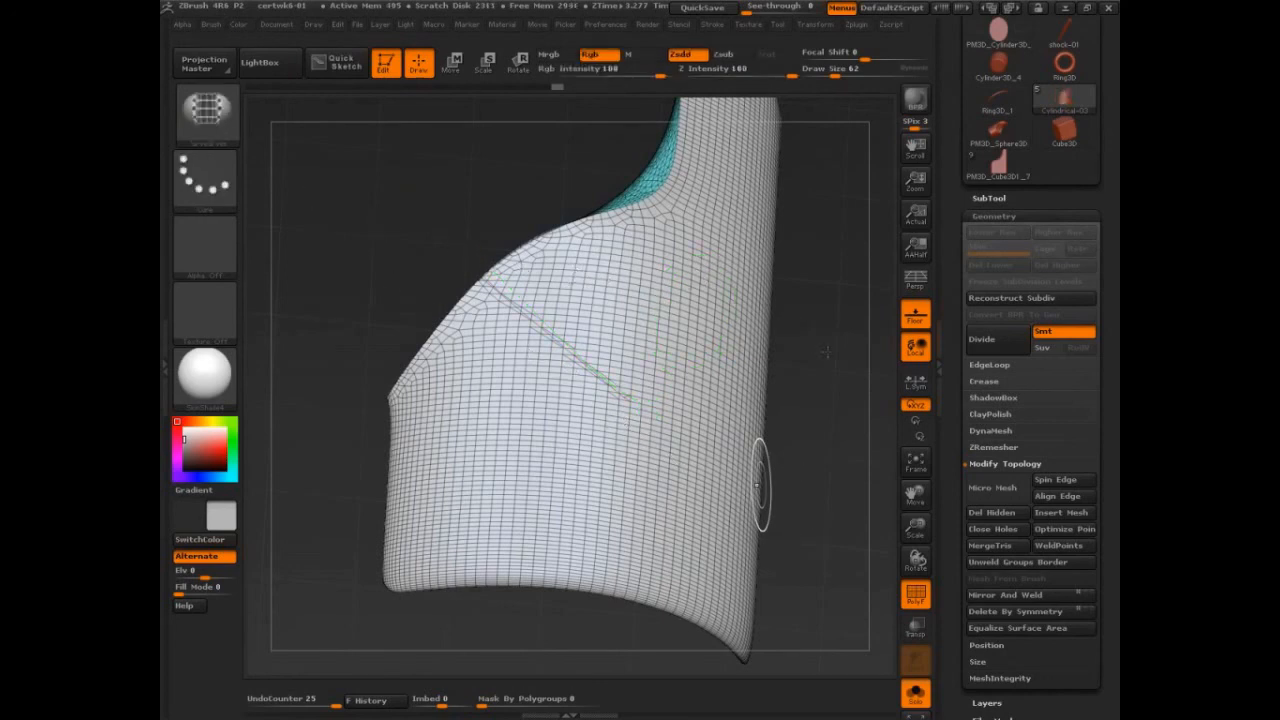
Step: Try a TrimCircle cut placed entirely inside the piece's surface near the end of the diagonal line, and undo it
left_click_drag(828, 352, 817, 352)
left_click(213, 117, "ctrl+shift")
left_click_drag(604, 333, 667, 450, "ctrl+shift")
mouse_move(660, 352)
left_mouse_down()
mouse_move(612, 374)
mouse_move(646, 334)
left_mouse_up()
mouse_move(690, 132)
left_mouse_down()
mouse_move(685, 165)
mouse_move(410, 430)
mouse_move(706, 606)
mouse_move(786, 206)
left_mouse_up()
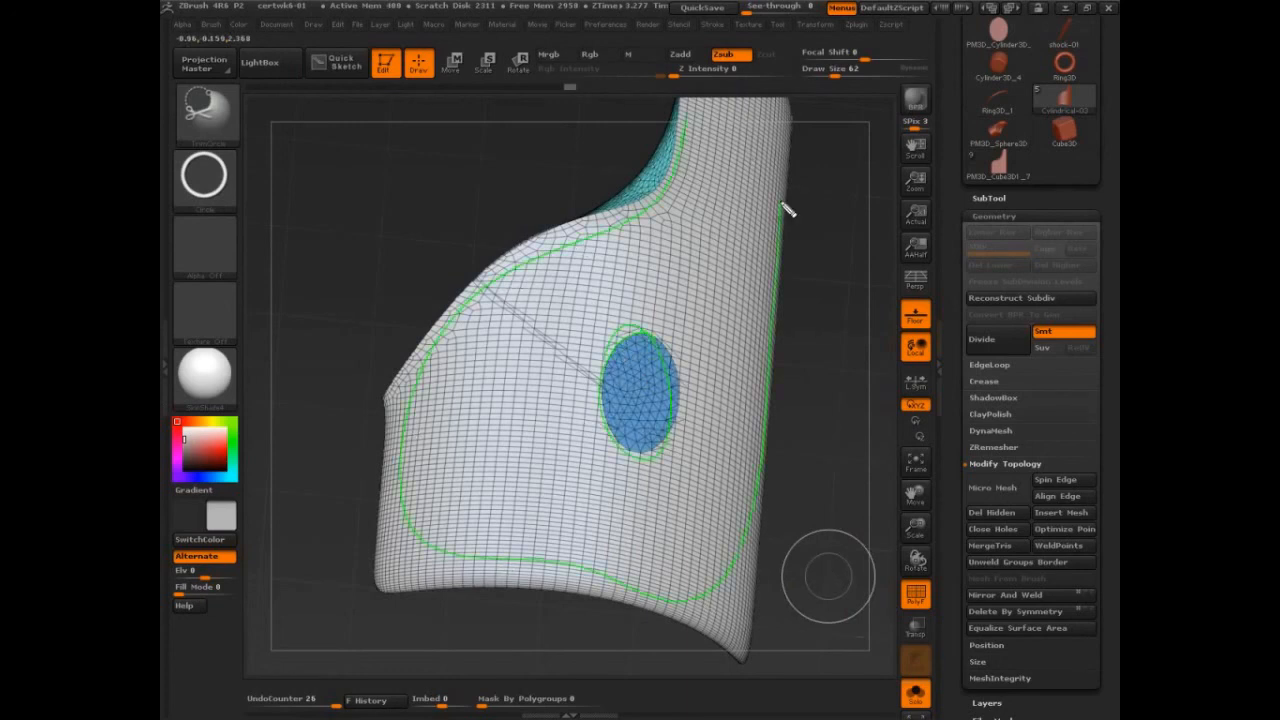
left_click(640, 393)
key("Escape")
key("ctrl")
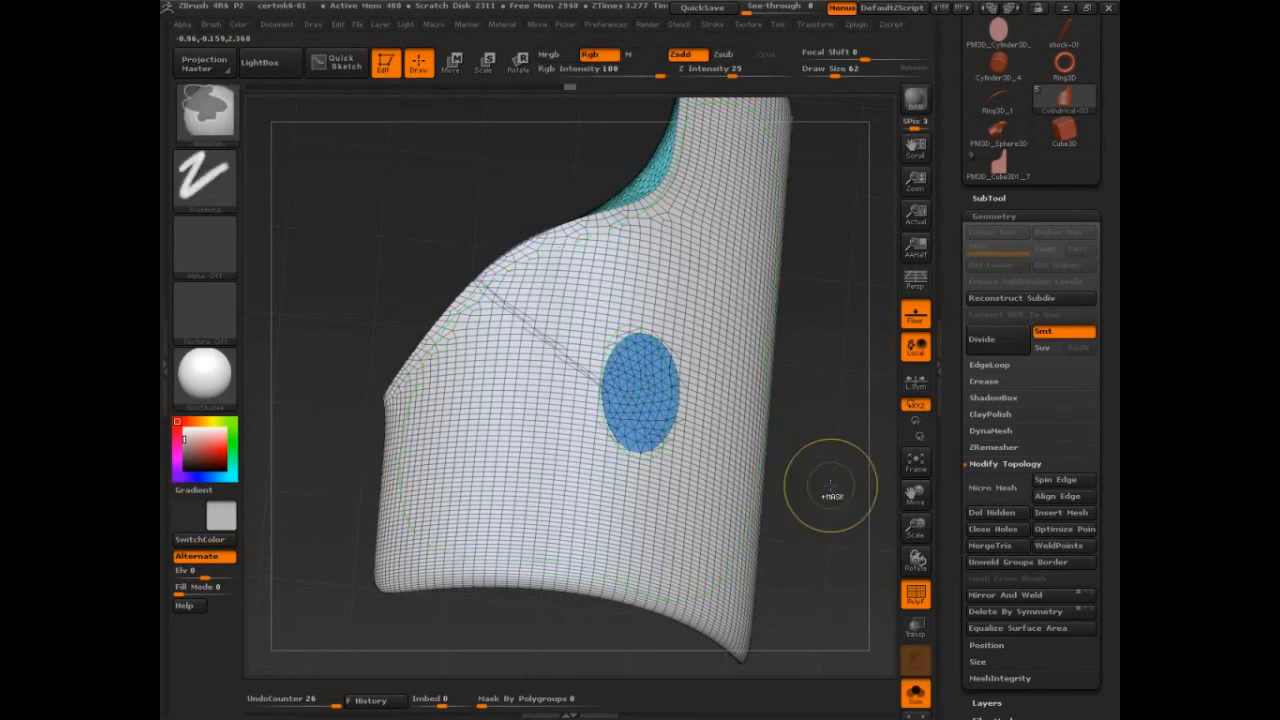
key("ctrl+z")
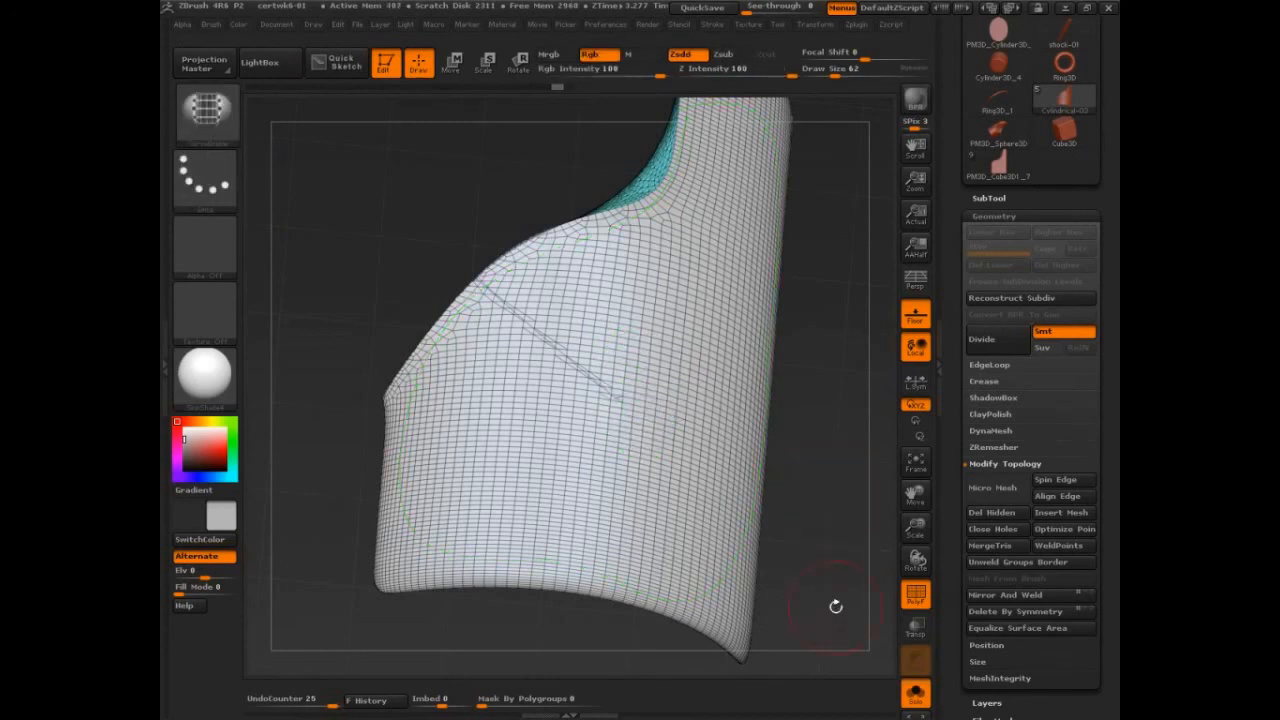